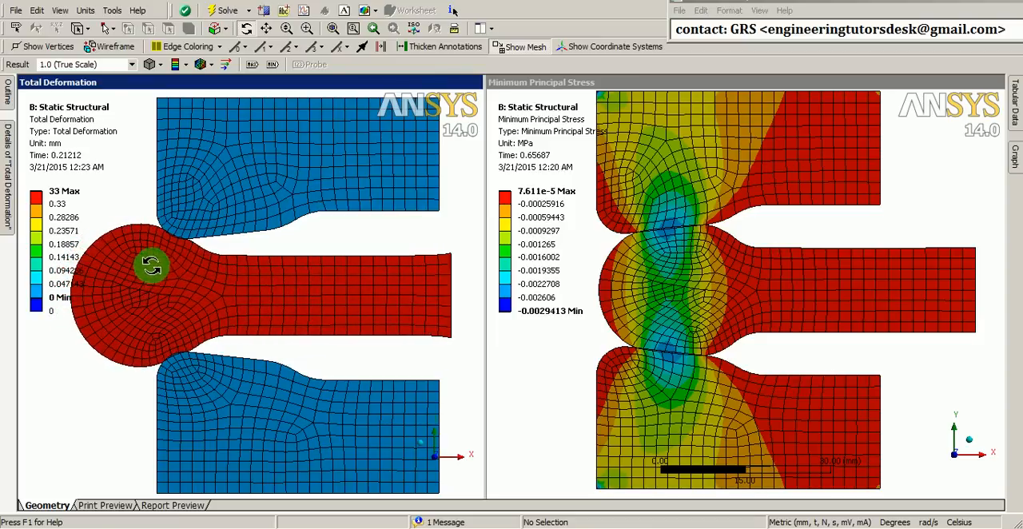
In the Workbench project schematic, add a standalone Static Structural system below the existing one and name it hyper-elastic
{"action": "left_click", "coordinate": [734, 528]}
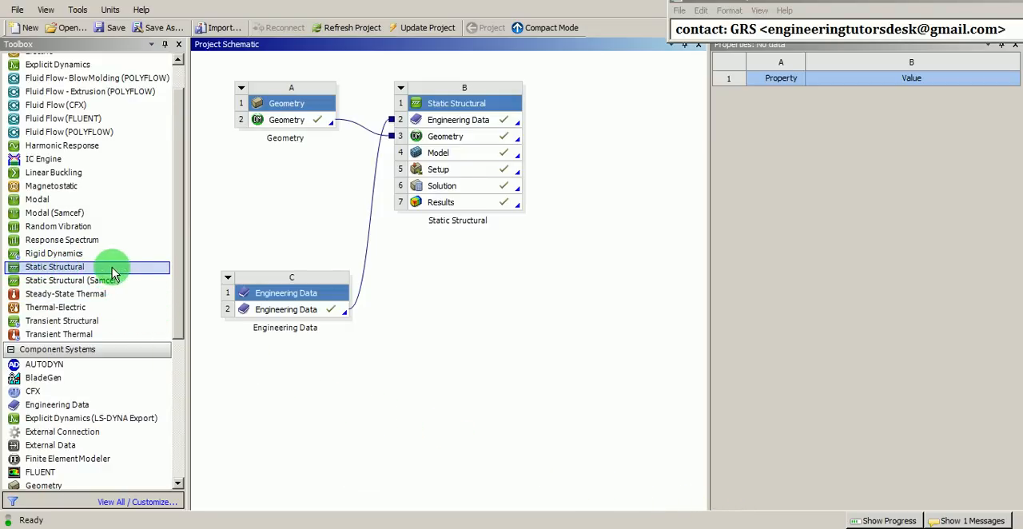
{"action": "left_click_drag", "start_coordinate": [112, 274], "coordinate": [448, 286]}
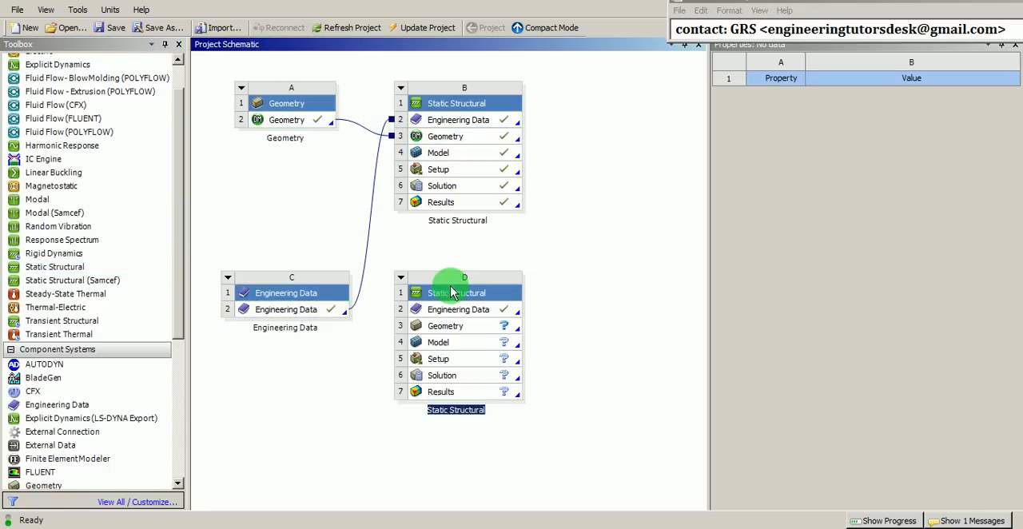
{"action": "right_click", "coordinate": [452, 293]}
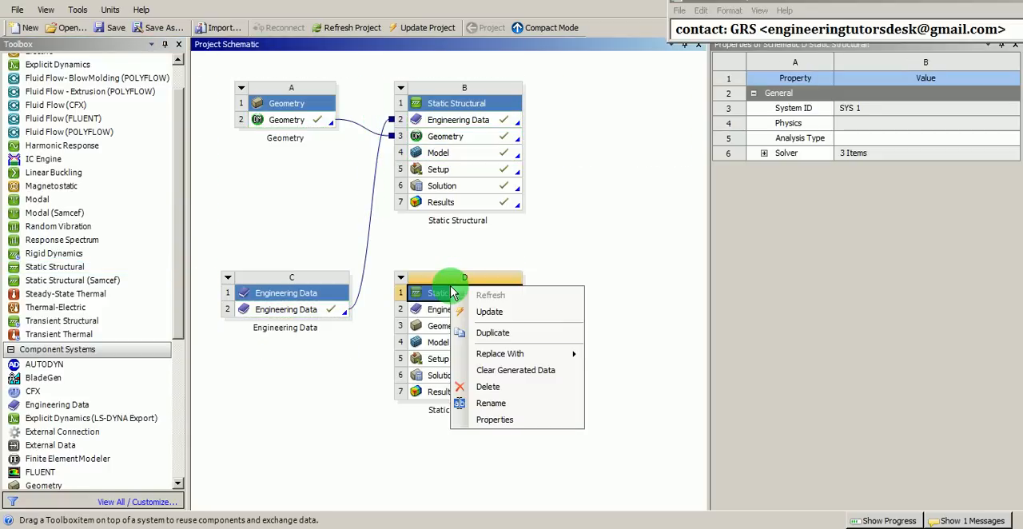
{"action": "left_click", "coordinate": [490, 404]}
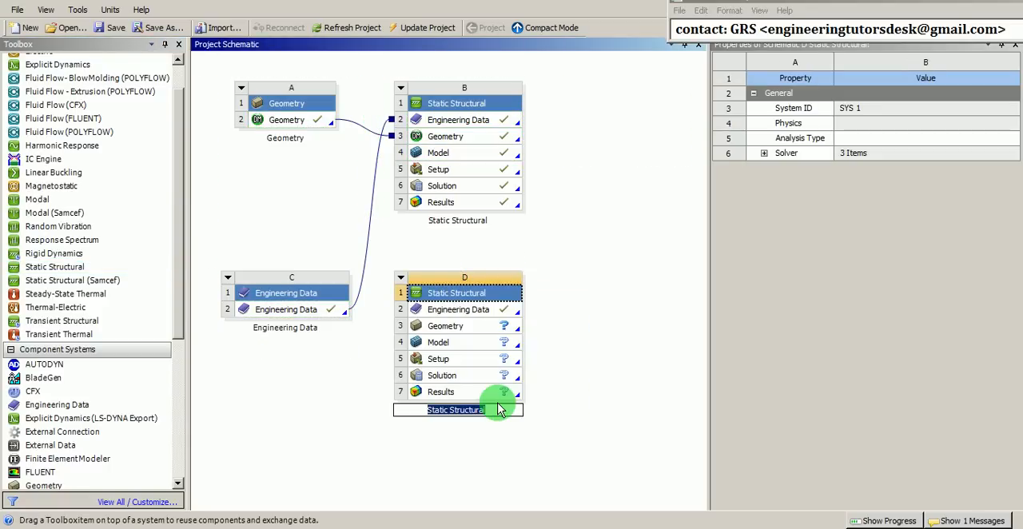
{"action": "type", "text": "hyper"}
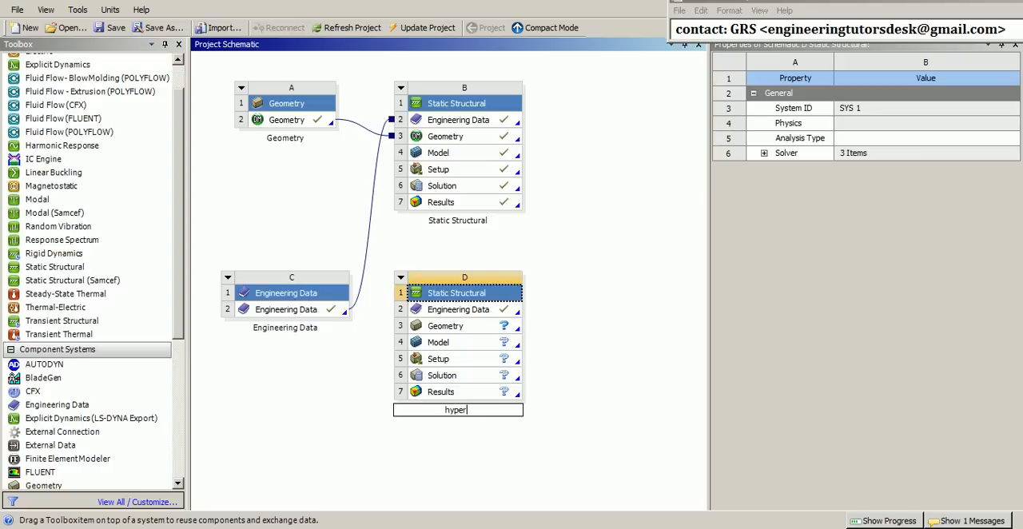
{"action": "type", "text": "-elastic"}
{"action": "key", "text": "Return"}
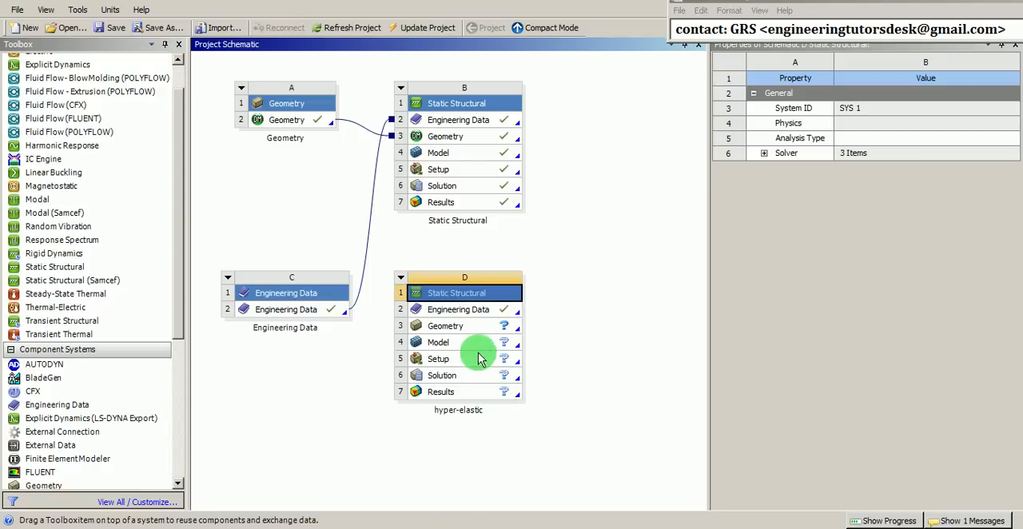
Open the hyper-elastic system's Engineering Data for editing and delete the Structural Steel material
{"action": "left_click", "coordinate": [470, 312]}
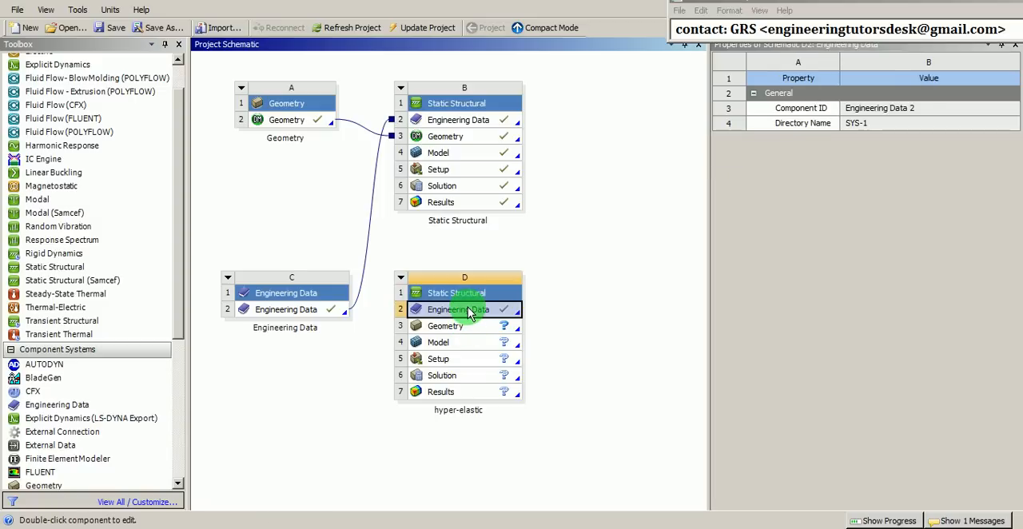
{"action": "right_click", "coordinate": [470, 313]}
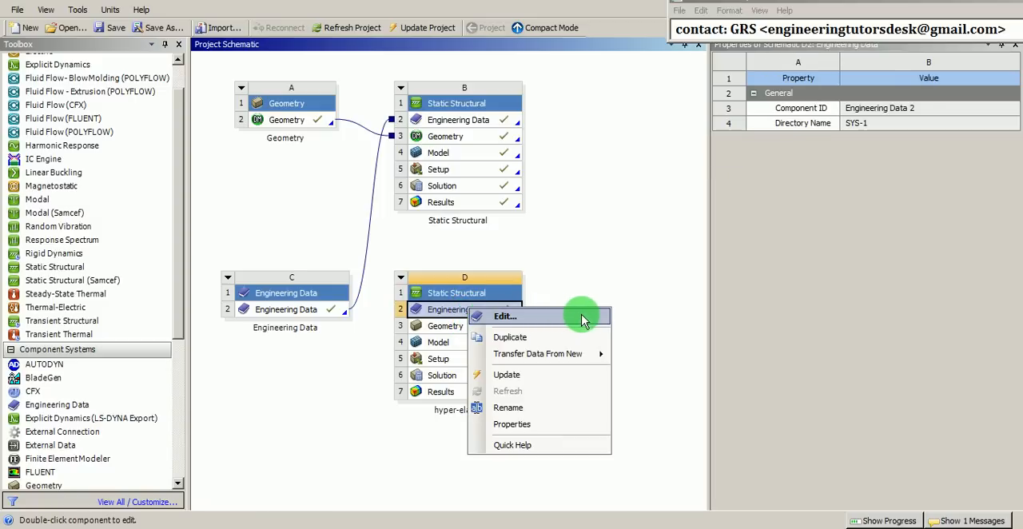
{"action": "left_click", "coordinate": [505, 316]}
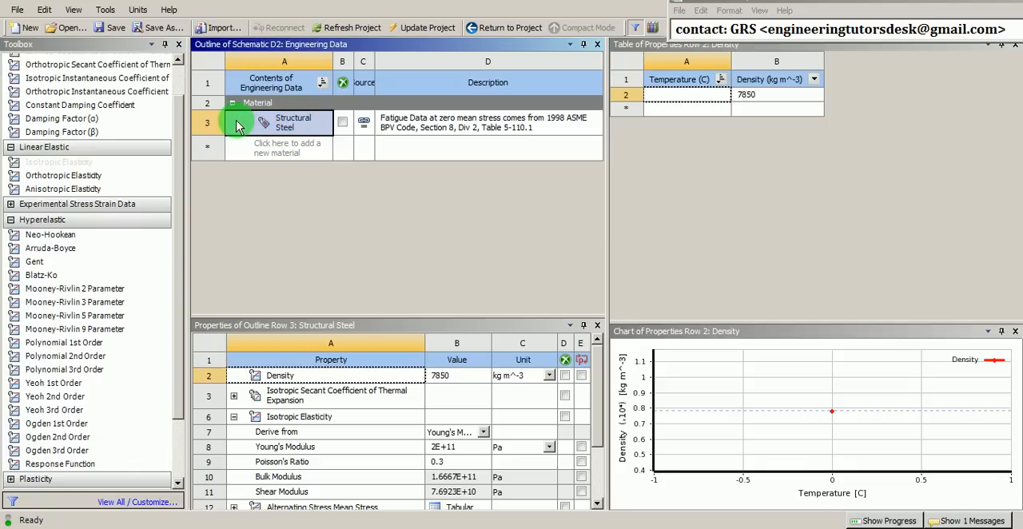
{"action": "right_click", "coordinate": [287, 128]}
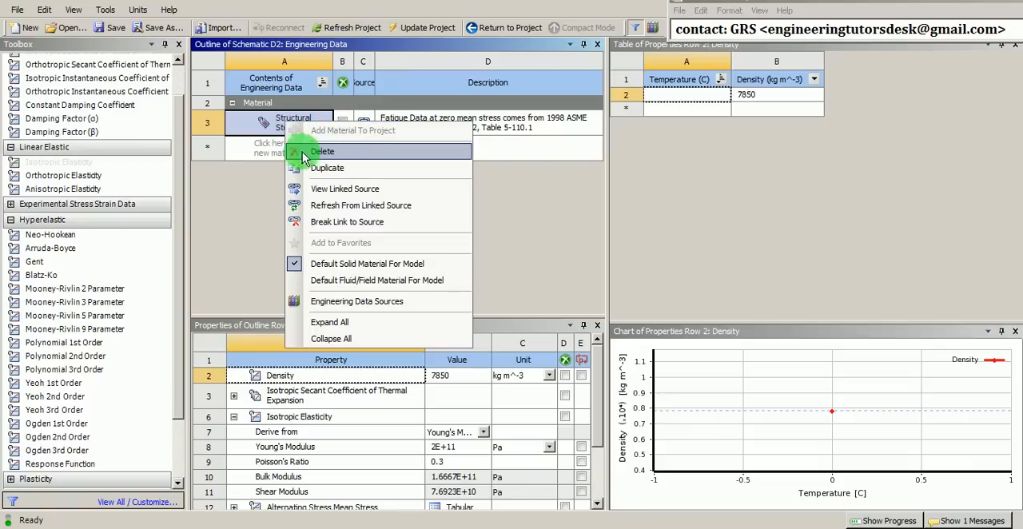
{"action": "left_click", "coordinate": [330, 153]}
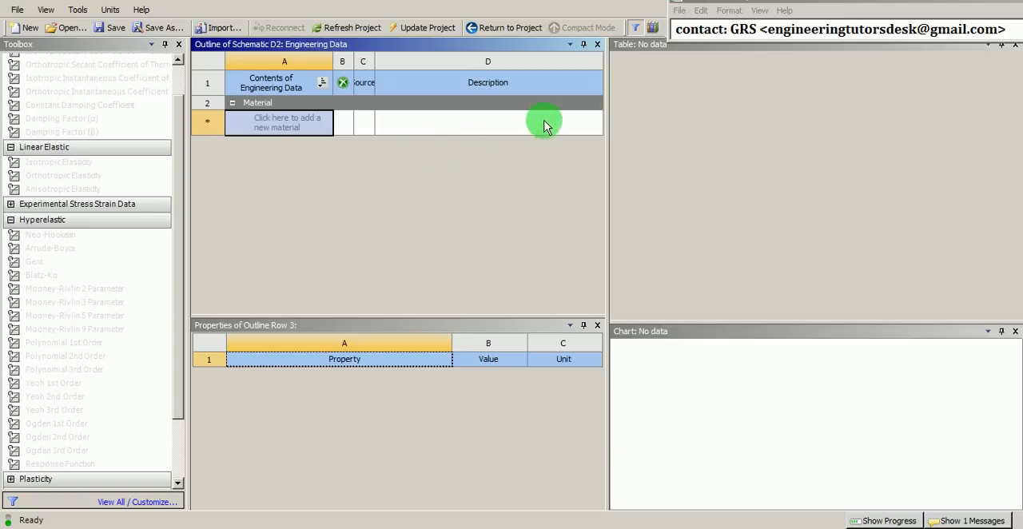
Add Elastomer Sample (Mooney-Rivlin) from the Hyperelastic Materials data source and return to the system's material list
{"action": "left_click", "coordinate": [653, 30]}
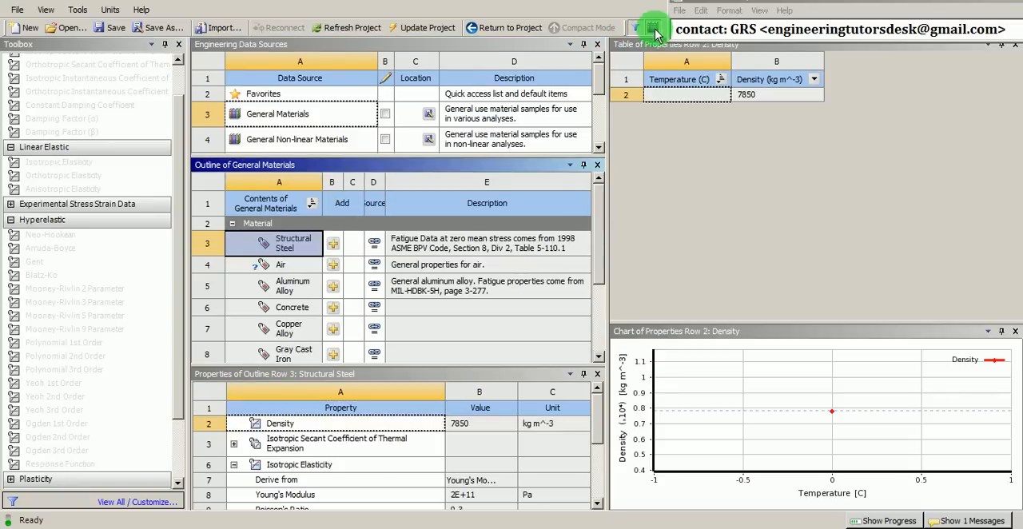
{"action": "left_click", "coordinate": [600, 150]}
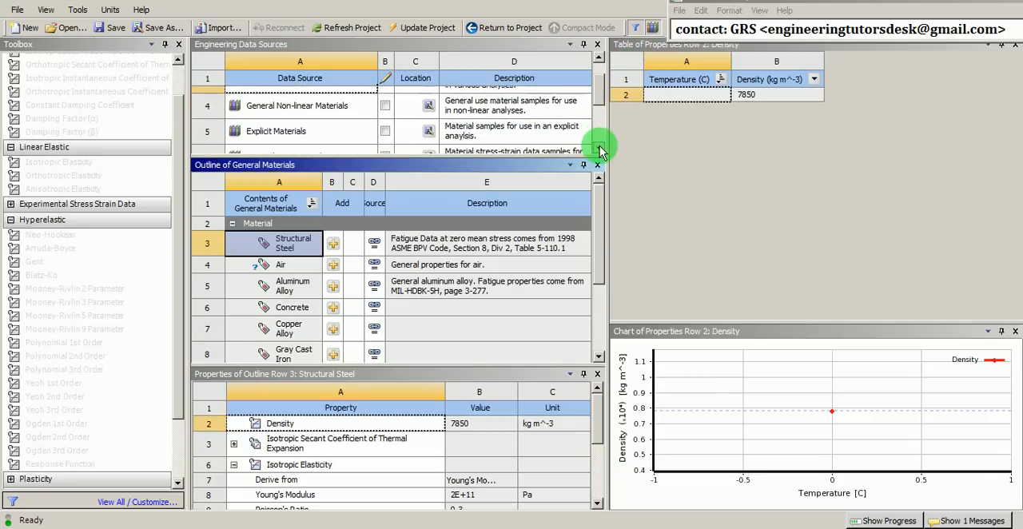
{"action": "left_click", "coordinate": [600, 150]}
{"action": "left_click", "coordinate": [600, 150]}
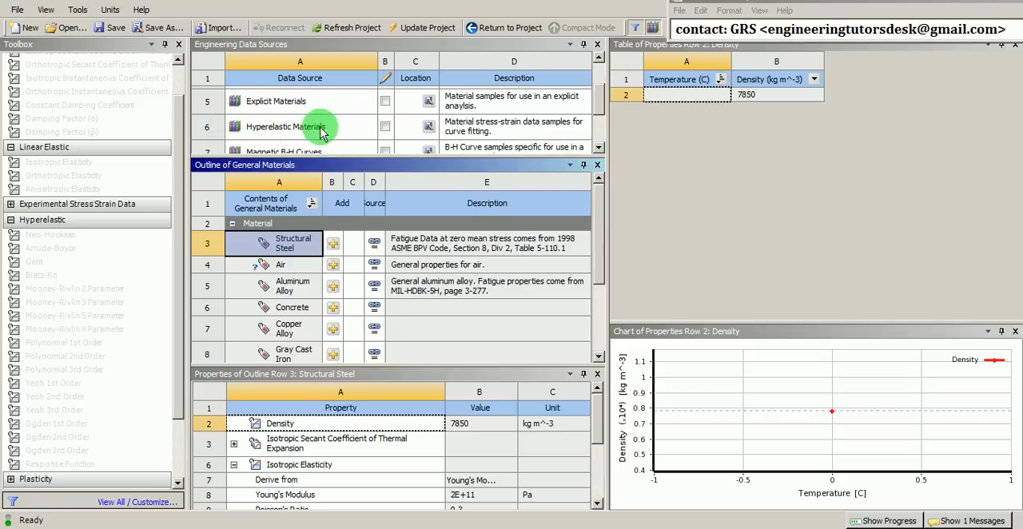
{"action": "left_click", "coordinate": [250, 133]}
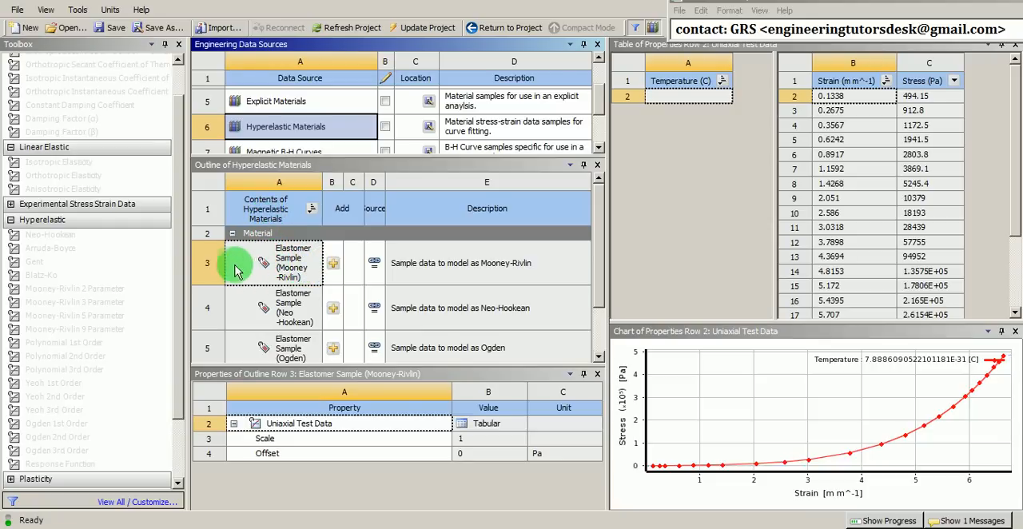
{"action": "left_click", "coordinate": [295, 270]}
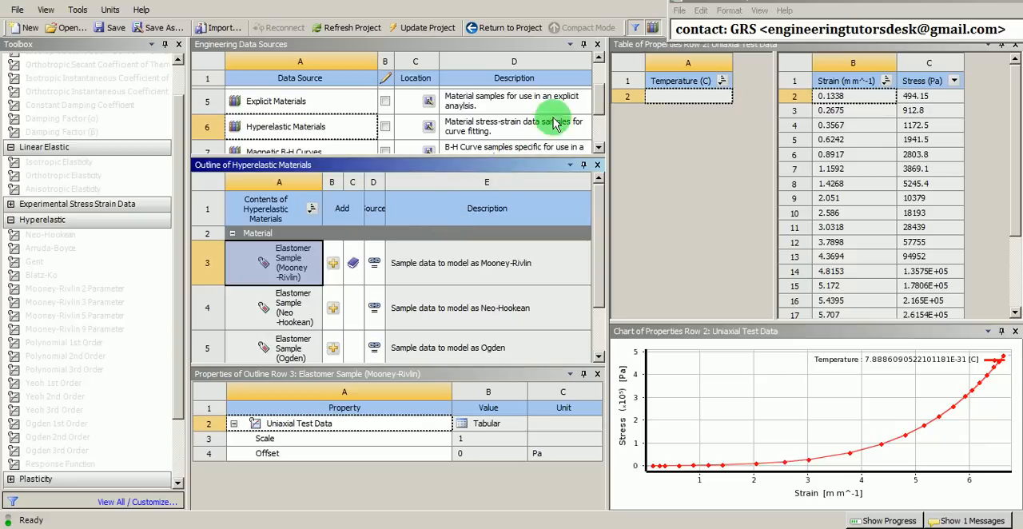
{"action": "left_click", "coordinate": [653, 29]}
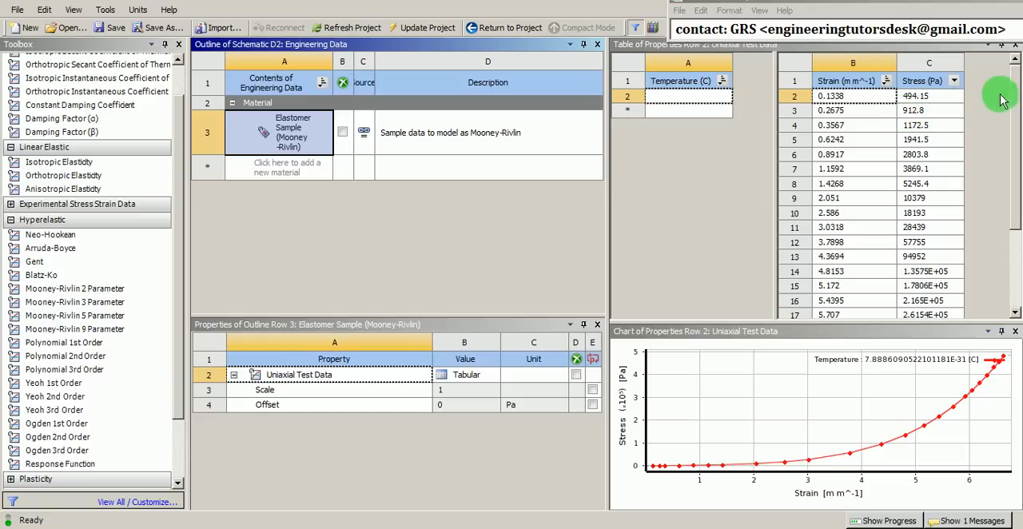
Add the Mooney-Rivlin 5 Parameter hyperelastic model to the elastomer sample's properties
{"action": "mouse_move", "coordinate": [1016, 98]}
{"action": "left_mouse_down"}
{"action": "mouse_move", "coordinate": [1021, 184]}
{"action": "mouse_move", "coordinate": [1016, 93]}
{"action": "left_mouse_up"}
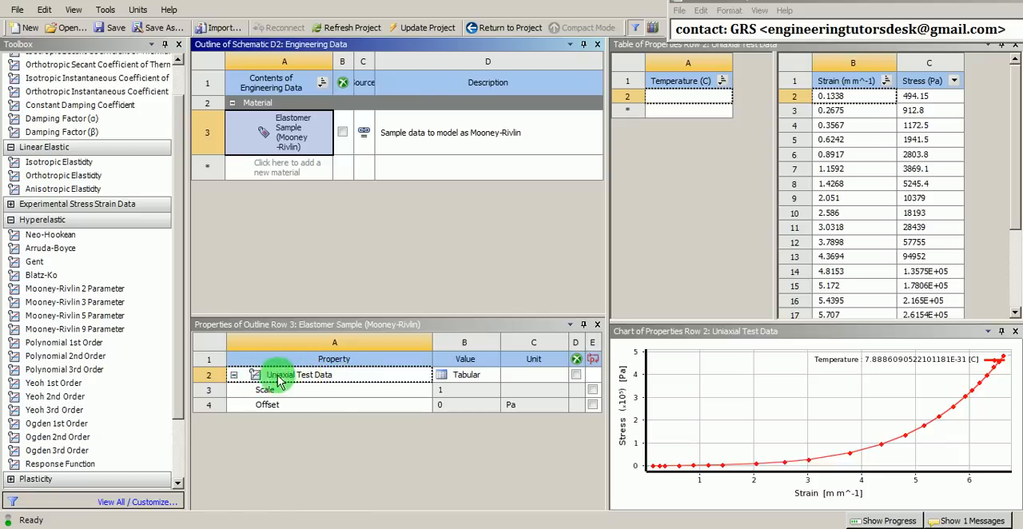
{"action": "left_click", "coordinate": [61, 236]}
{"action": "left_click", "coordinate": [48, 221]}
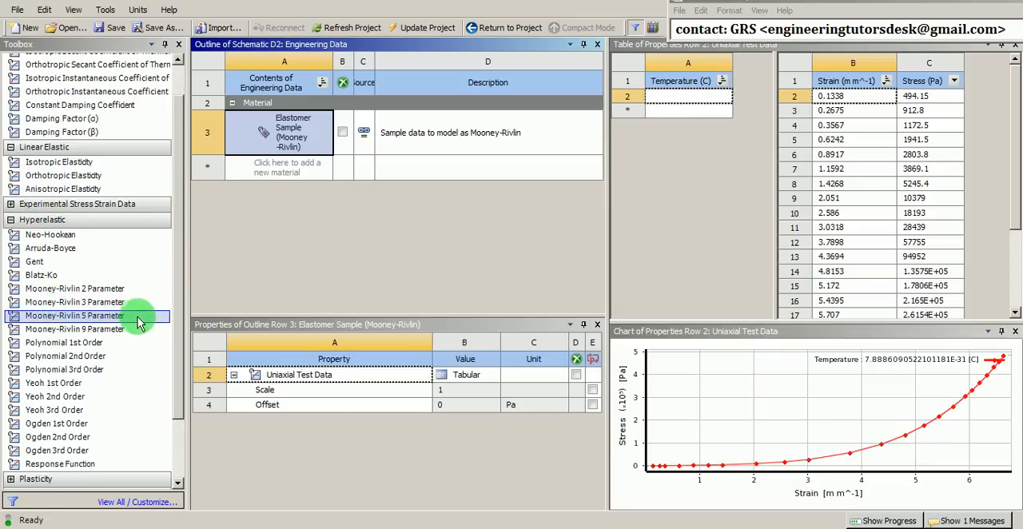
{"action": "left_click", "coordinate": [77, 318]}
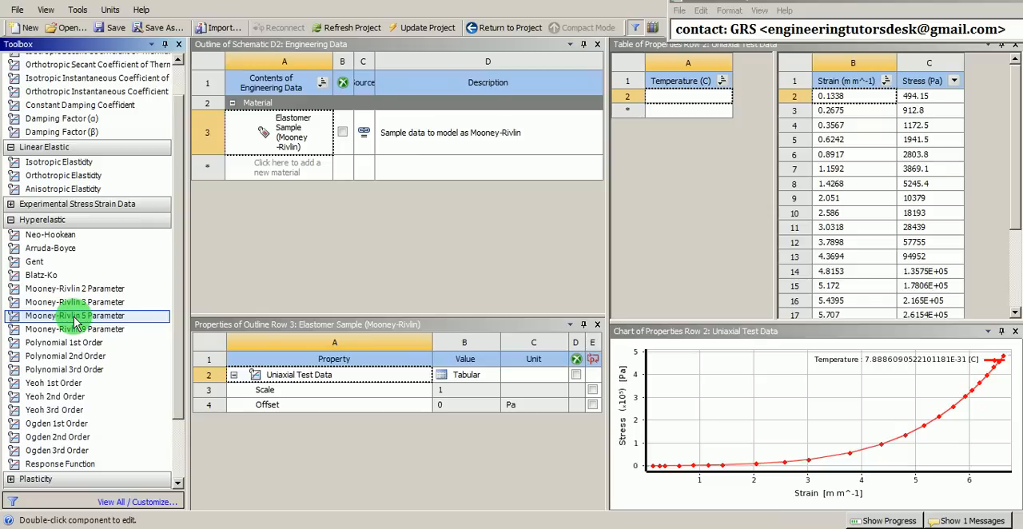
{"action": "left_click_drag", "start_coordinate": [86, 317], "coordinate": [320, 377]}
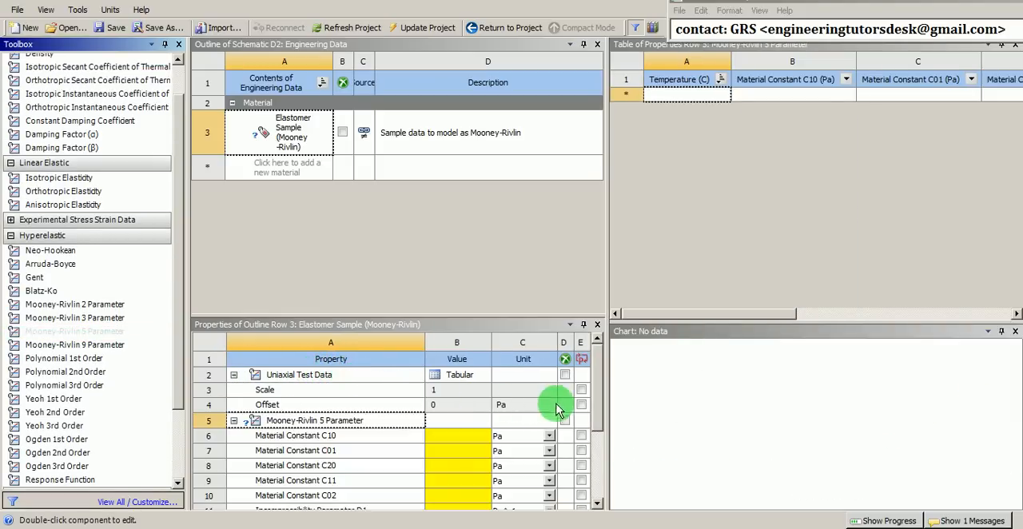
Solve the curve fit for the Mooney-Rivlin 5 Parameter model and copy the calculated values to the property
{"action": "left_click_drag", "start_coordinate": [598, 393], "coordinate": [600, 415]}
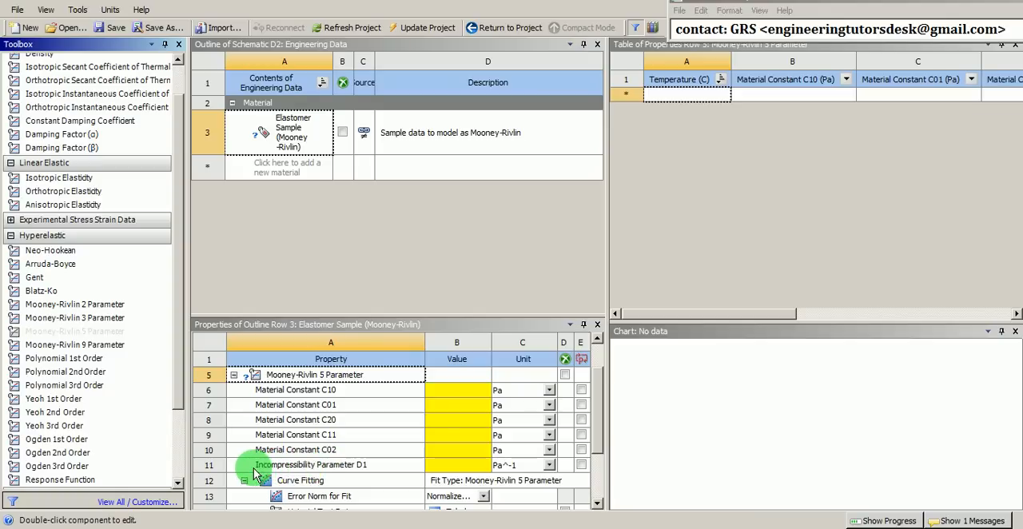
{"action": "left_click", "coordinate": [296, 486]}
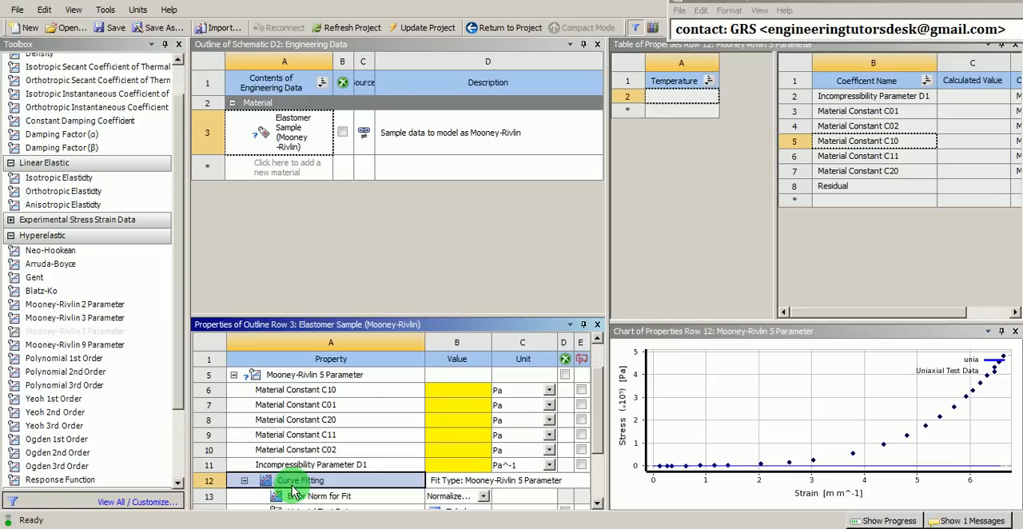
{"action": "right_click", "coordinate": [294, 490]}
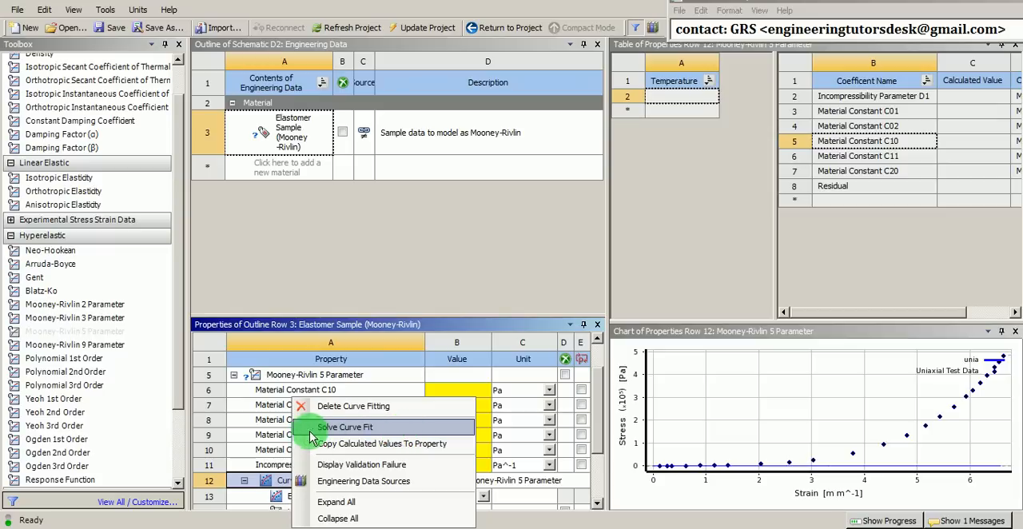
{"action": "left_click", "coordinate": [354, 430]}
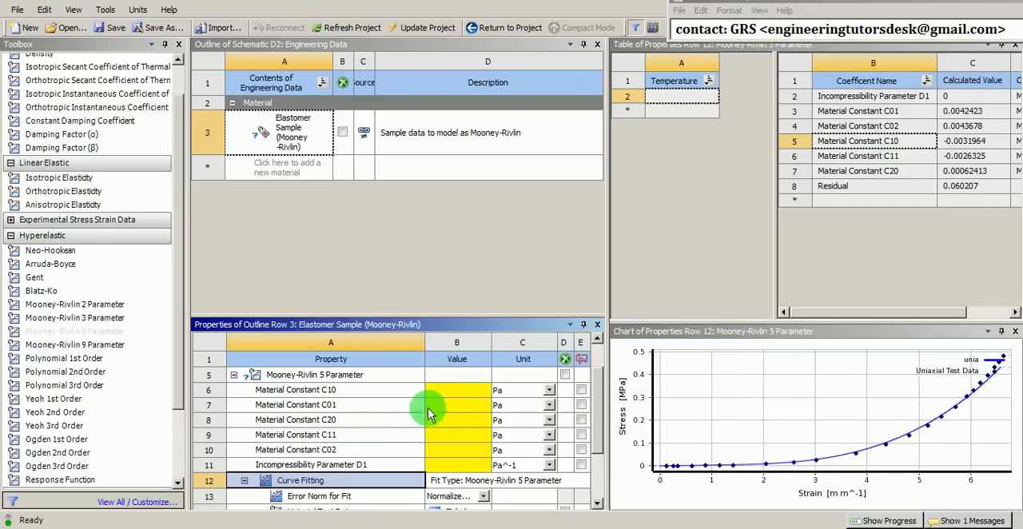
{"action": "left_click_drag", "start_coordinate": [810, 316], "coordinate": [860, 312]}
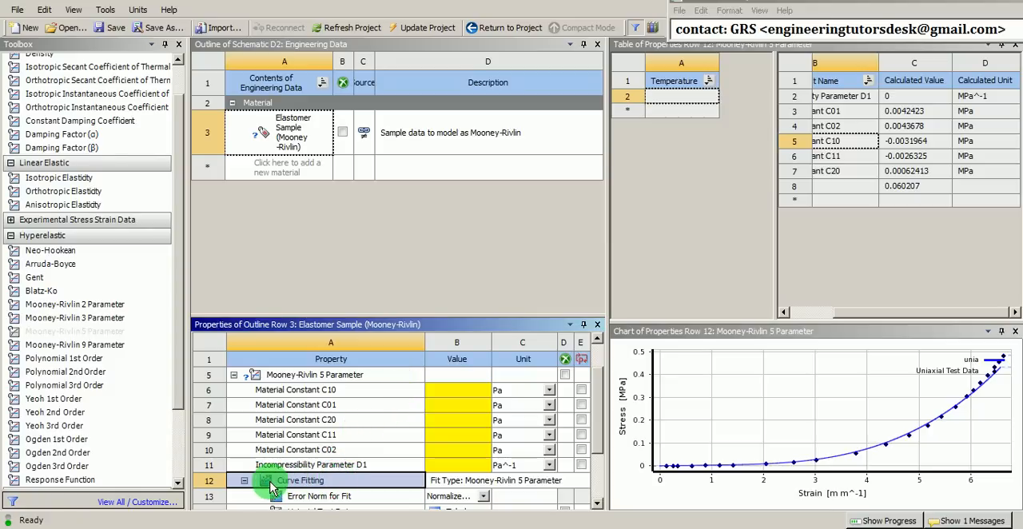
{"action": "right_click", "coordinate": [297, 486]}
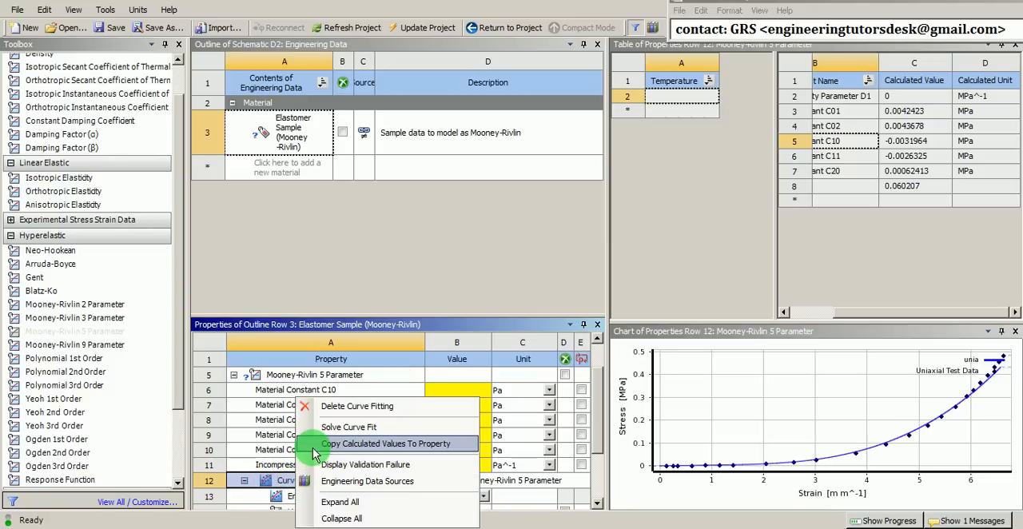
{"action": "left_click", "coordinate": [410, 448]}
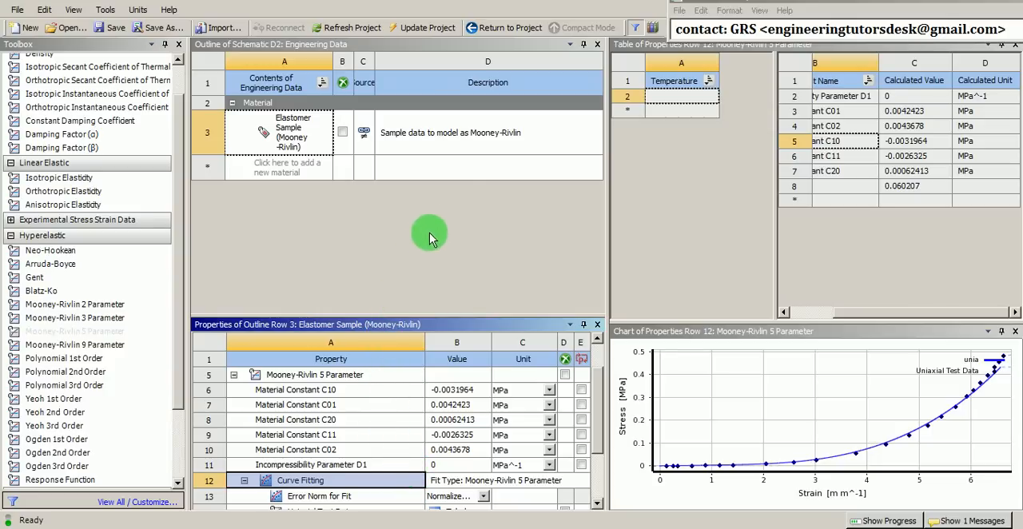
Add Polyethylene from the General Materials data source and show its properties in the system's material list
{"action": "left_click", "coordinate": [654, 29]}
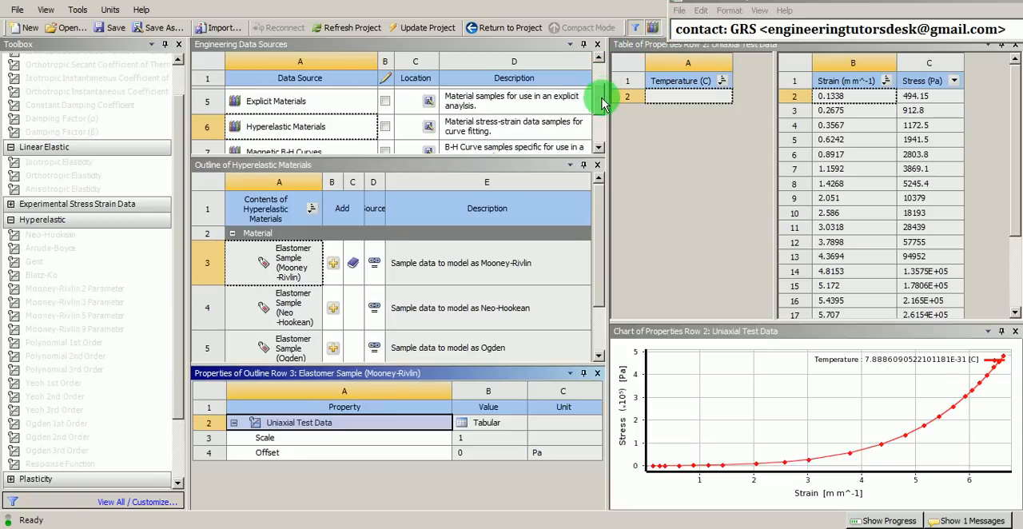
{"action": "left_click_drag", "start_coordinate": [600, 99], "coordinate": [599, 74]}
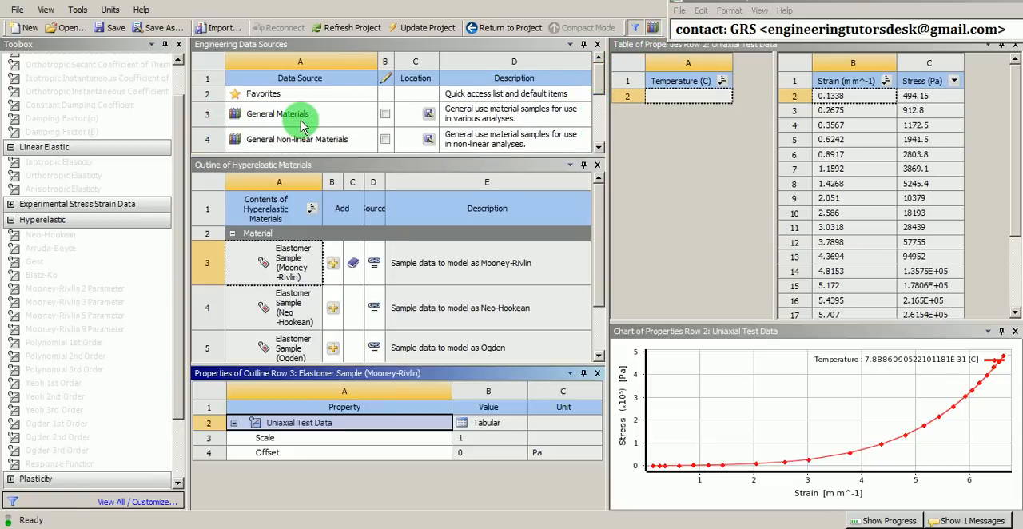
{"action": "left_click", "coordinate": [301, 121]}
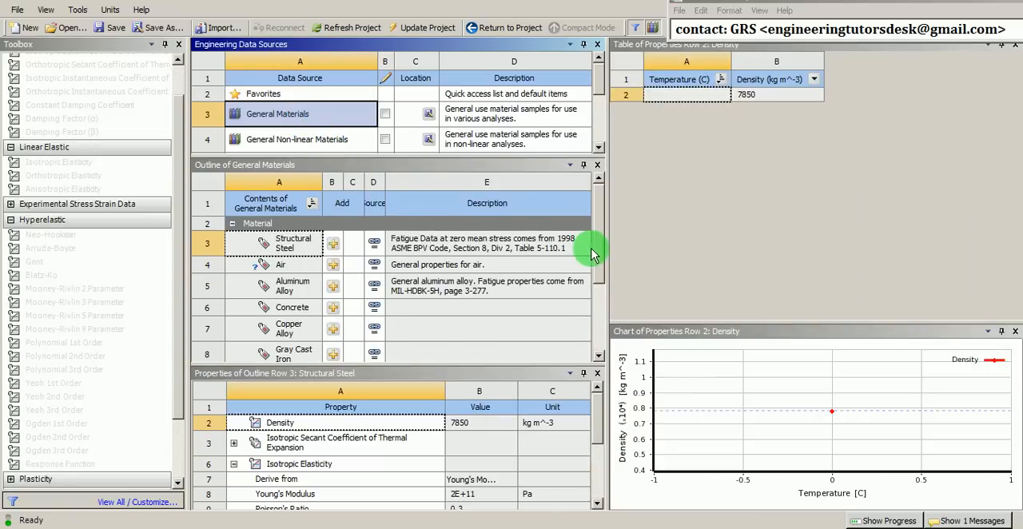
{"action": "left_click_drag", "start_coordinate": [601, 250], "coordinate": [605, 297]}
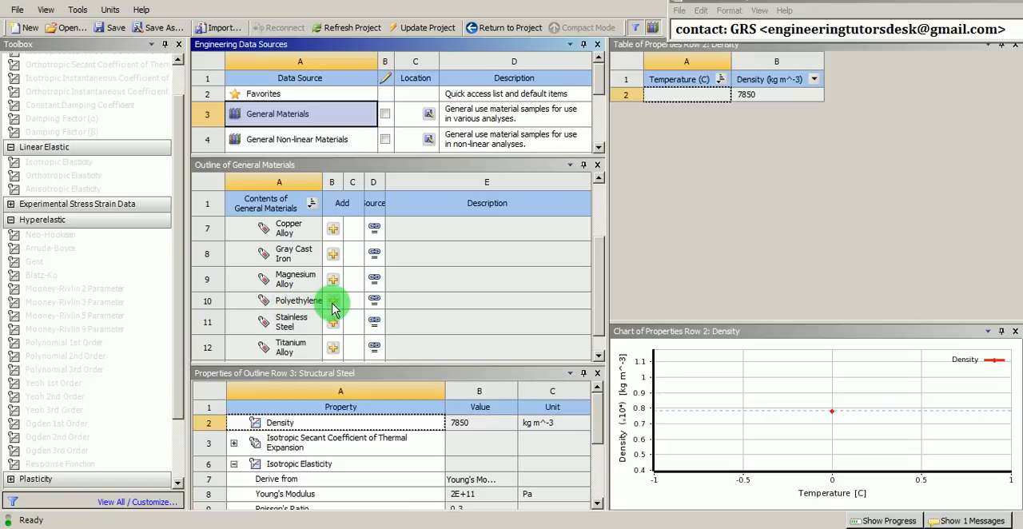
{"action": "left_click", "coordinate": [334, 307]}
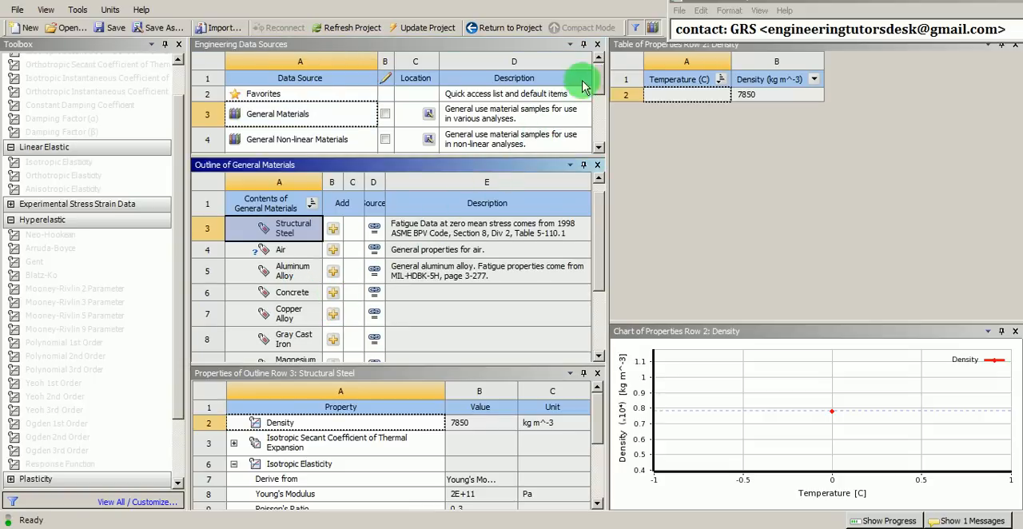
{"action": "left_click", "coordinate": [653, 29]}
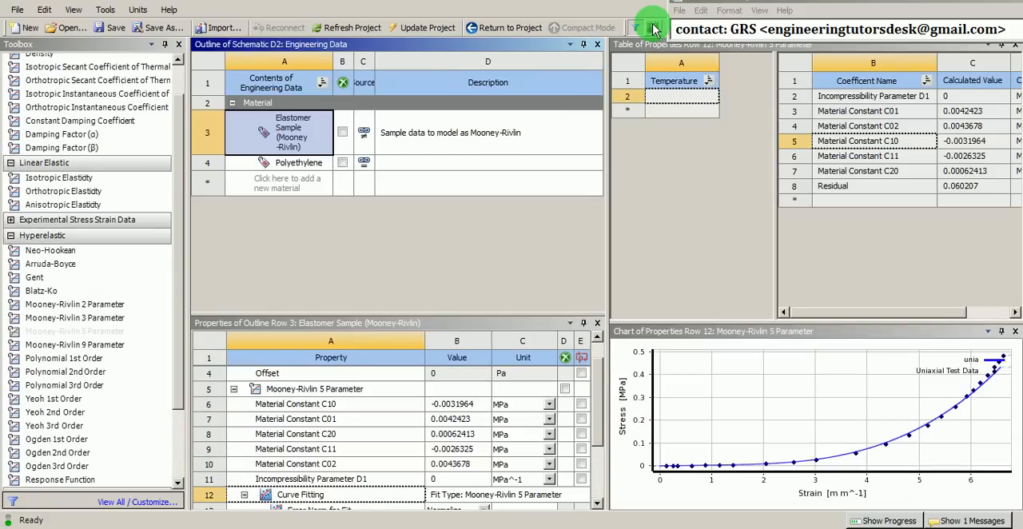
{"action": "left_click", "coordinate": [278, 168]}
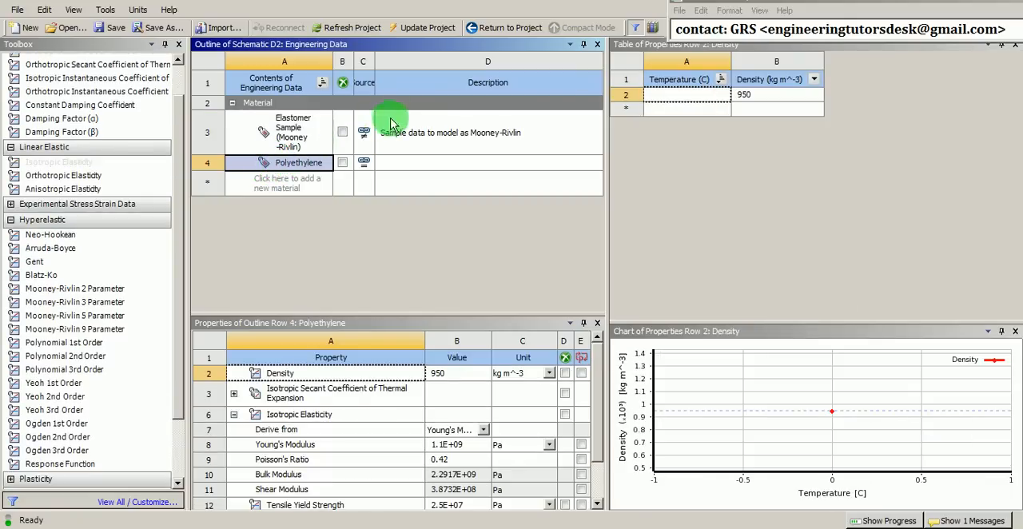
Return to the project schematic and set the hyper-elastic system's geometry analysis type to 2D
{"action": "left_click", "coordinate": [490, 29]}
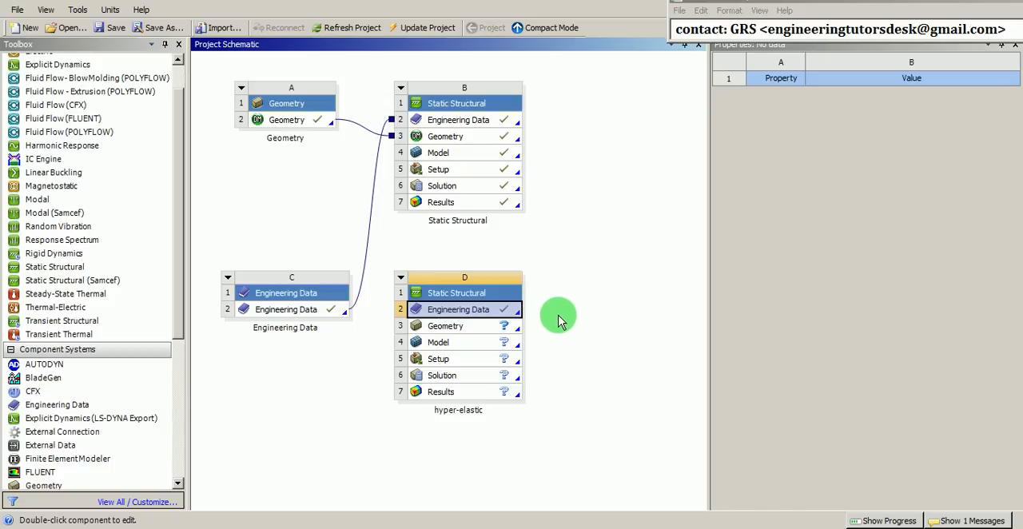
{"action": "left_click", "coordinate": [480, 328]}
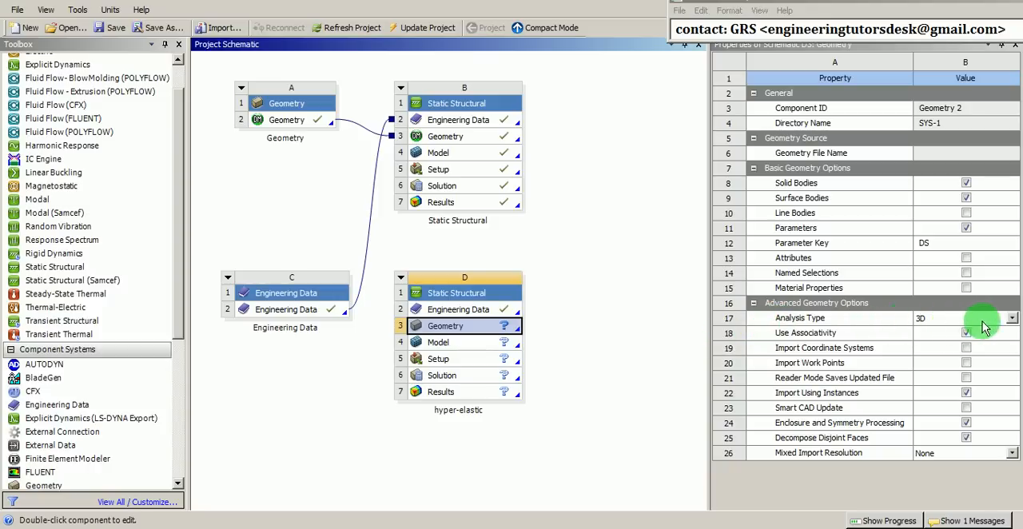
{"action": "left_click", "coordinate": [1012, 318]}
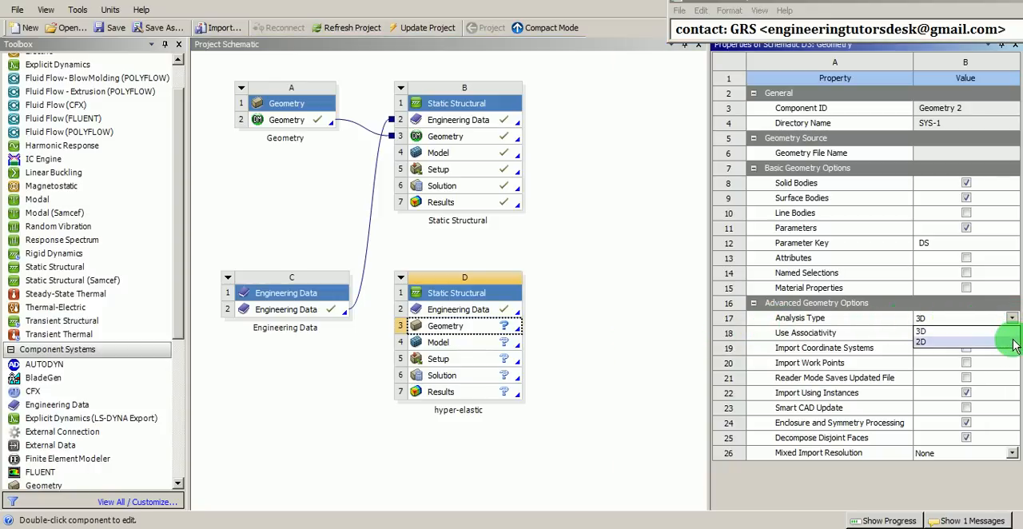
{"action": "left_click", "coordinate": [940, 342]}
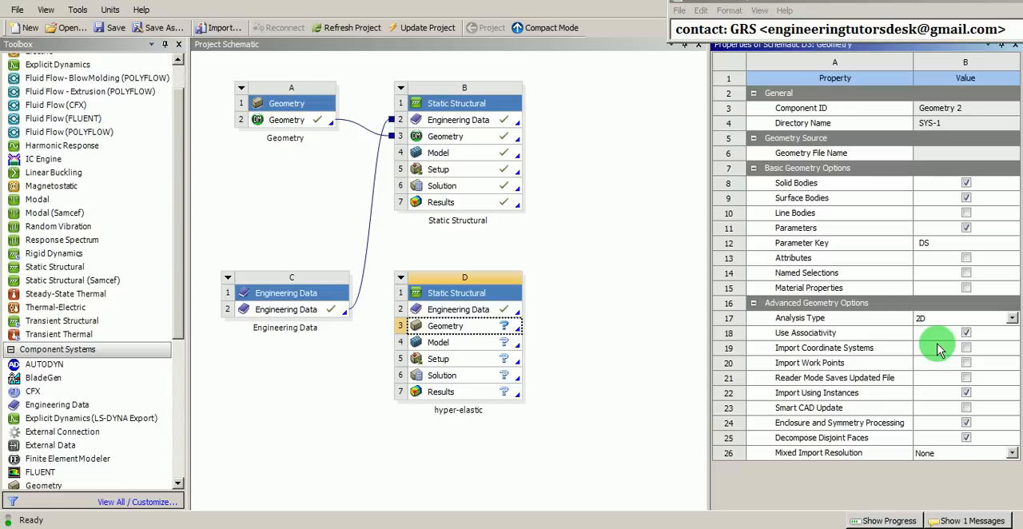
Import the DRAW.PRT.6 part file as the geometry of the hyper-elastic system
{"action": "left_click", "coordinate": [477, 330]}
{"action": "right_click", "coordinate": [477, 331]}
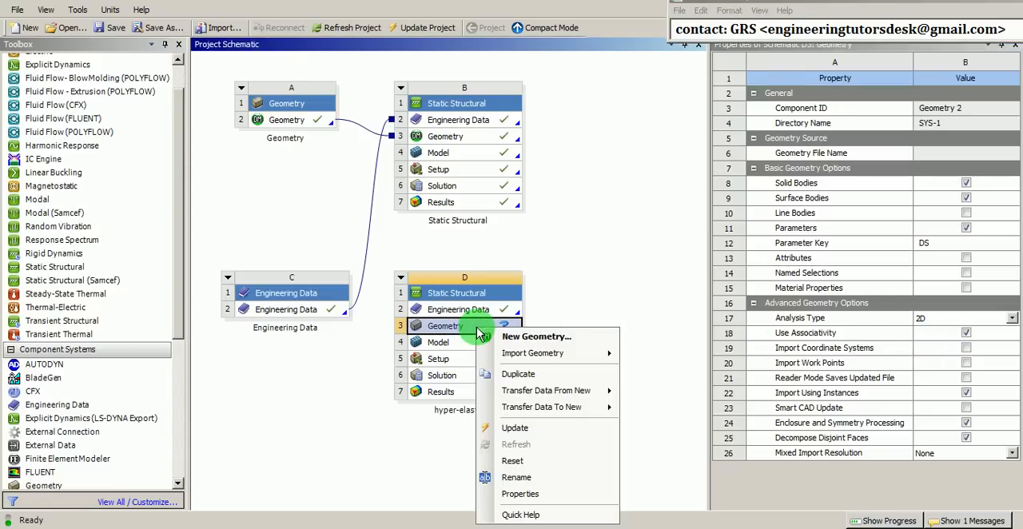
{"action": "mouse_move", "coordinate": [541, 361]}
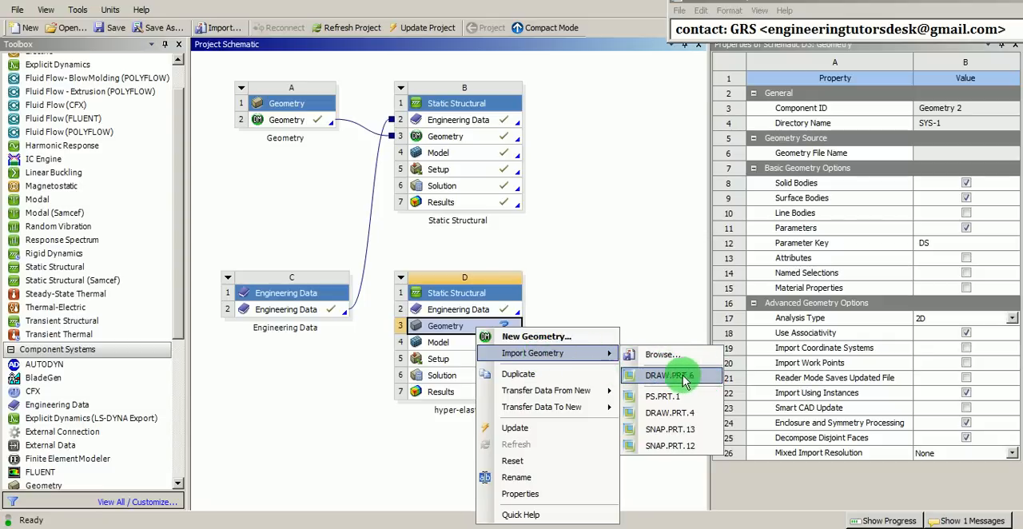
{"action": "left_click", "coordinate": [637, 381]}
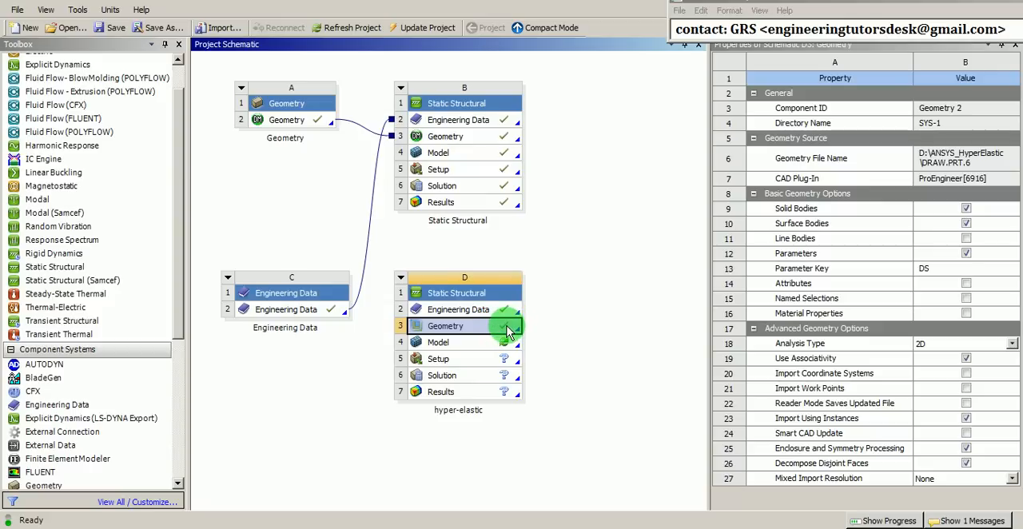
Open the hyper-elastic system's imported geometry for editing in DesignModeler with millimeter as the length unit
{"action": "right_click", "coordinate": [450, 334]}
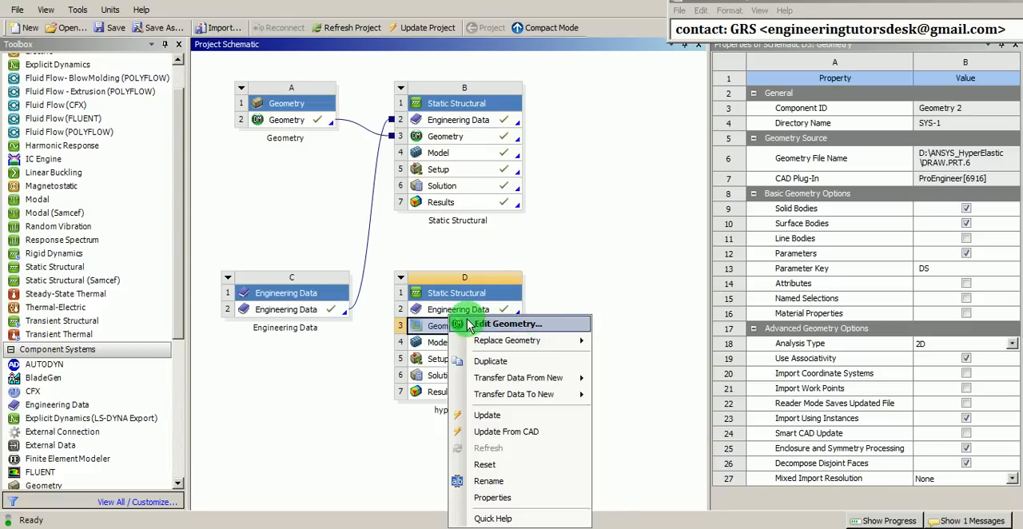
{"action": "left_click", "coordinate": [520, 323]}
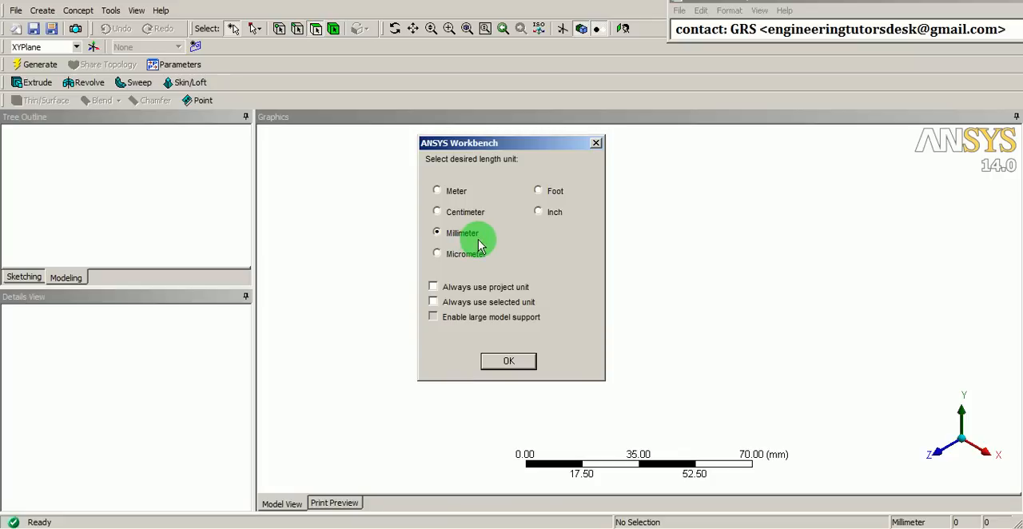
{"action": "left_click", "coordinate": [509, 361]}
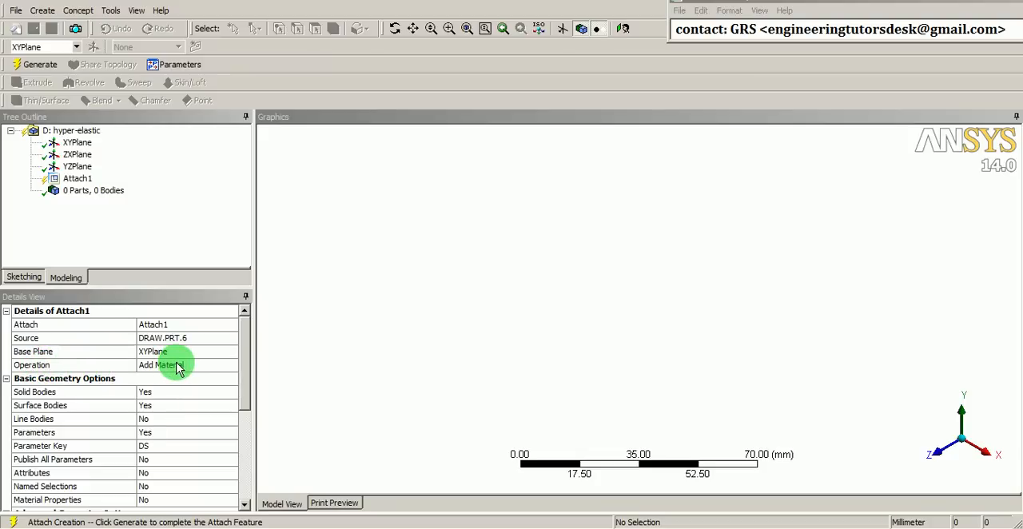
Set Surface Bodies to No and the analysis type to 3D for the Attach1 feature
{"action": "left_click", "coordinate": [181, 405]}
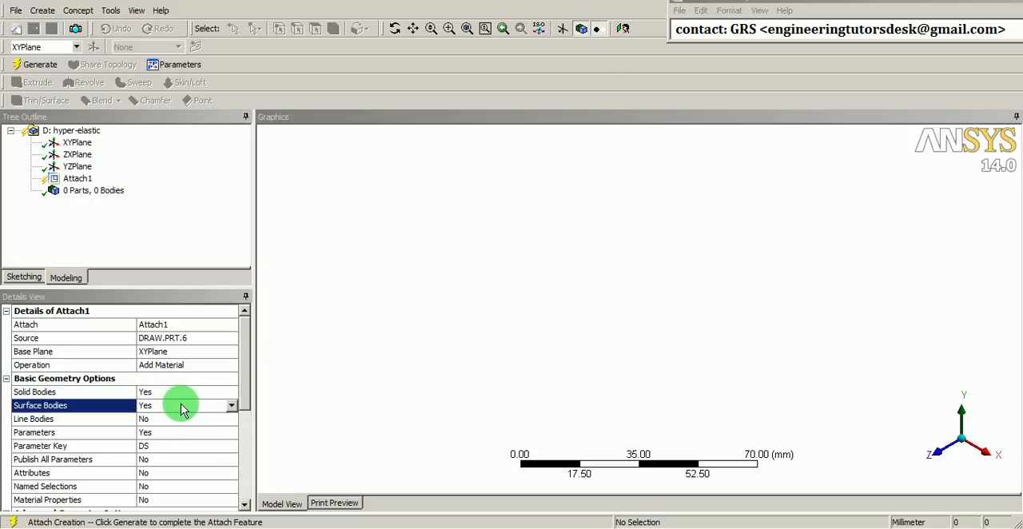
{"action": "left_click", "coordinate": [233, 409]}
{"action": "left_click", "coordinate": [178, 430]}
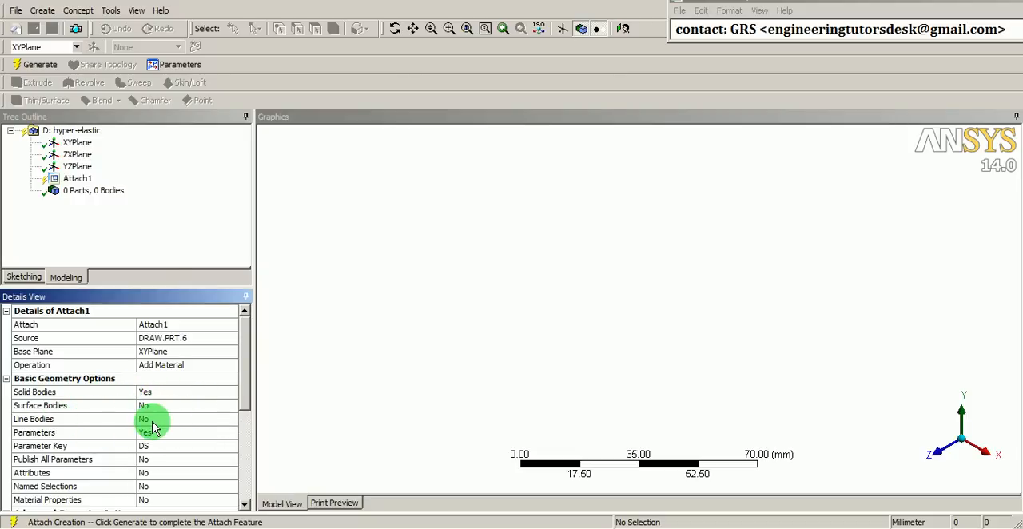
{"action": "scroll", "coordinate": [240, 424], "scroll_direction": "down", "scroll_amount": 3}
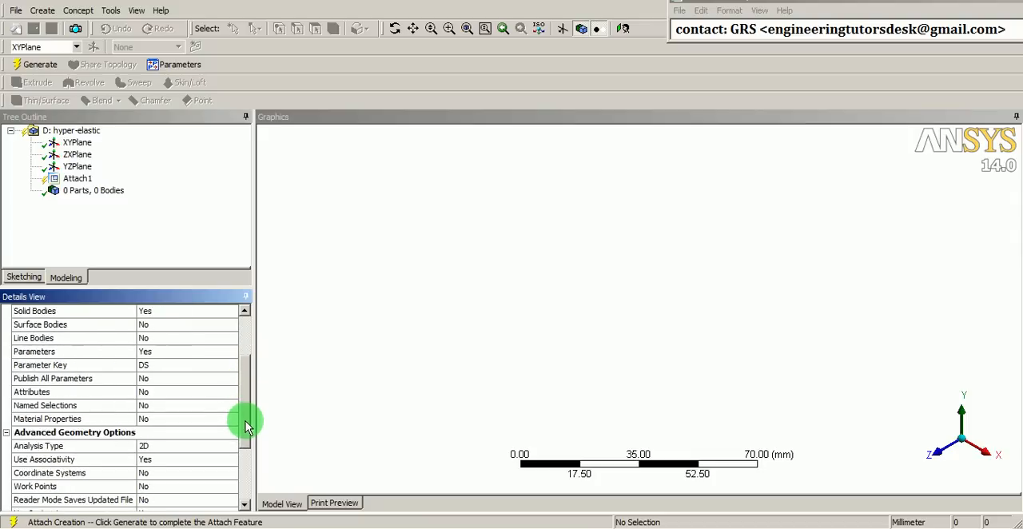
{"action": "left_click_drag", "start_coordinate": [246, 438], "coordinate": [244, 479]}
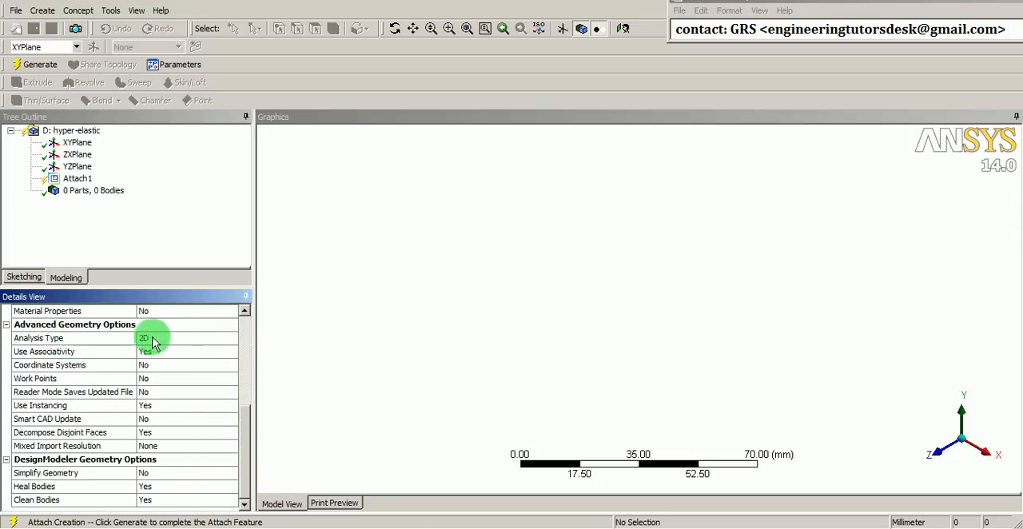
{"action": "left_click", "coordinate": [232, 341]}
{"action": "left_click", "coordinate": [232, 341]}
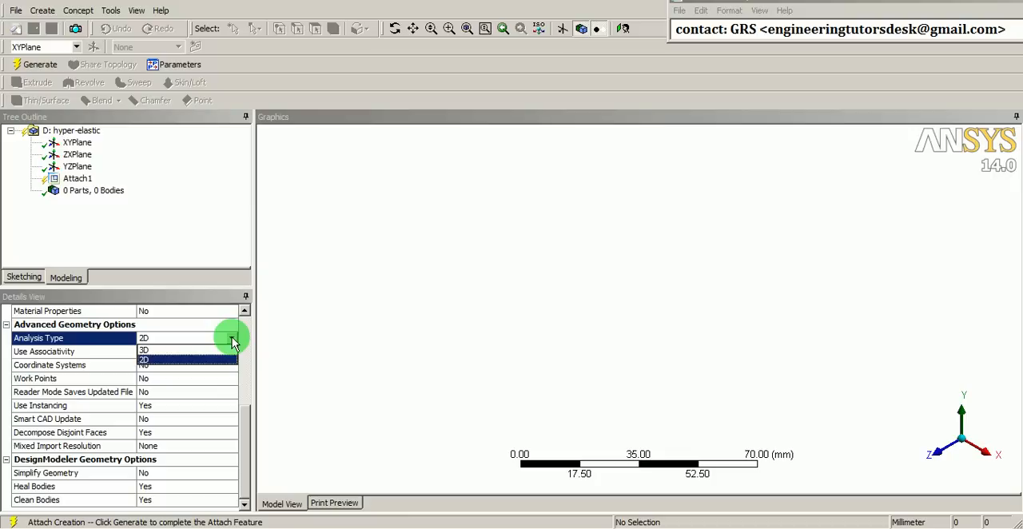
{"action": "left_click", "coordinate": [162, 350]}
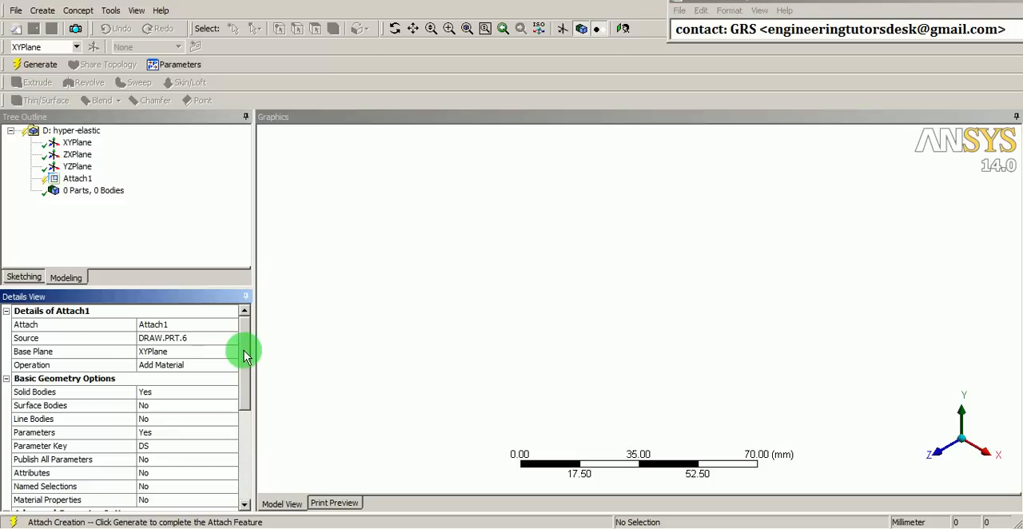
Generate the Attach1 feature to bring the DRAW.PRT.6 bodies into the model
{"action": "mouse_move", "coordinate": [243, 349]}
{"action": "left_mouse_down"}
{"action": "mouse_move", "coordinate": [242, 440]}
{"action": "mouse_move", "coordinate": [249, 349]}
{"action": "left_mouse_up"}
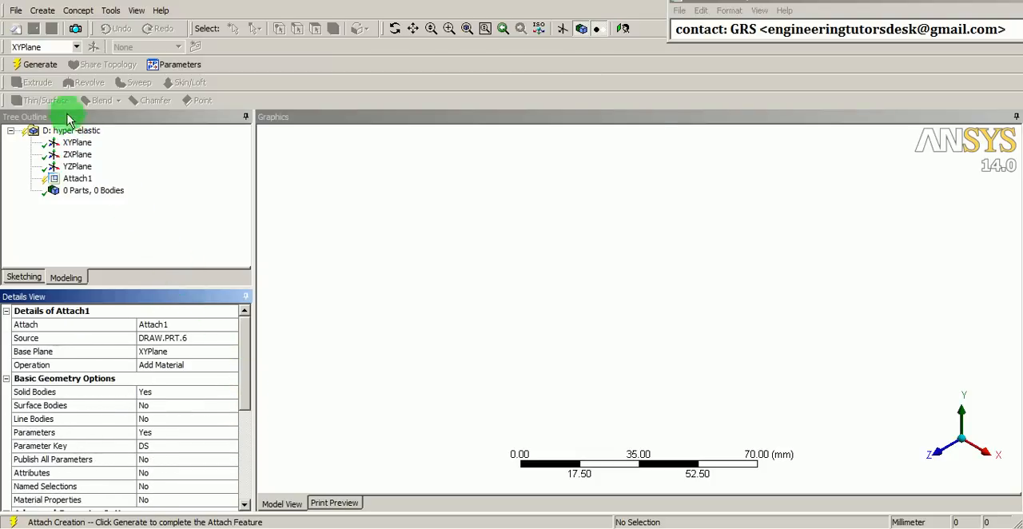
{"action": "left_click", "coordinate": [31, 70]}
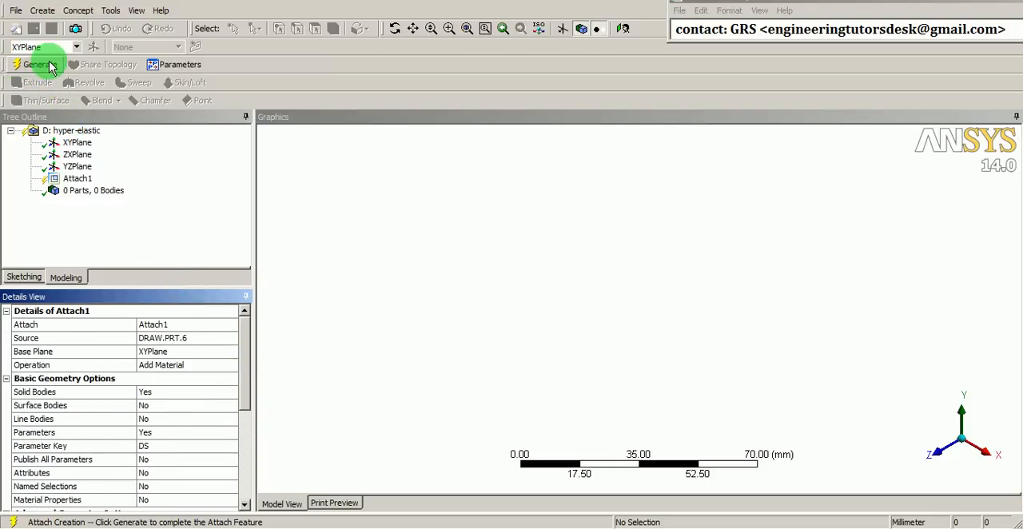
{"action": "left_click", "coordinate": [32, 66]}
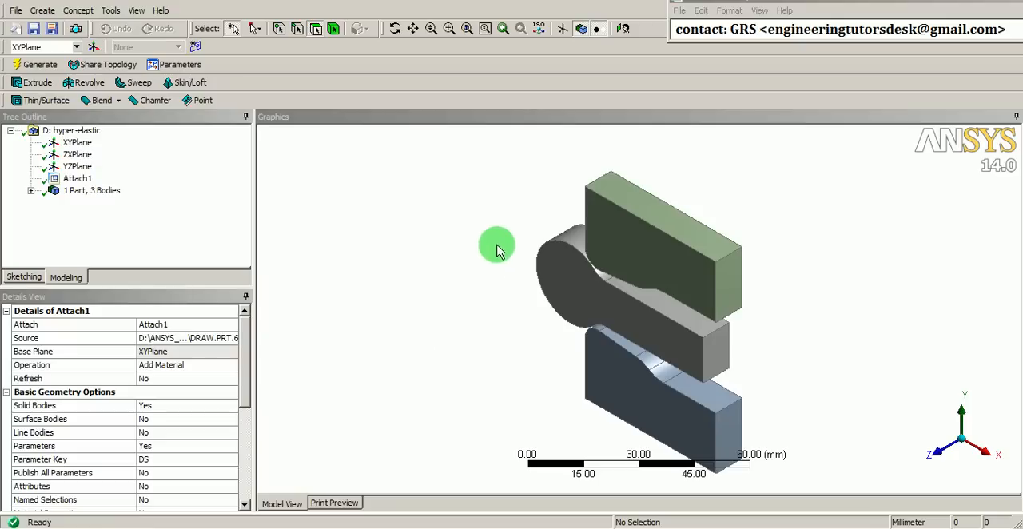
Examine the imported bodies and the gaps between them from oblique and front views
{"action": "middle_click_drag", "start_coordinate": [495, 244], "coordinate": [671, 227]}
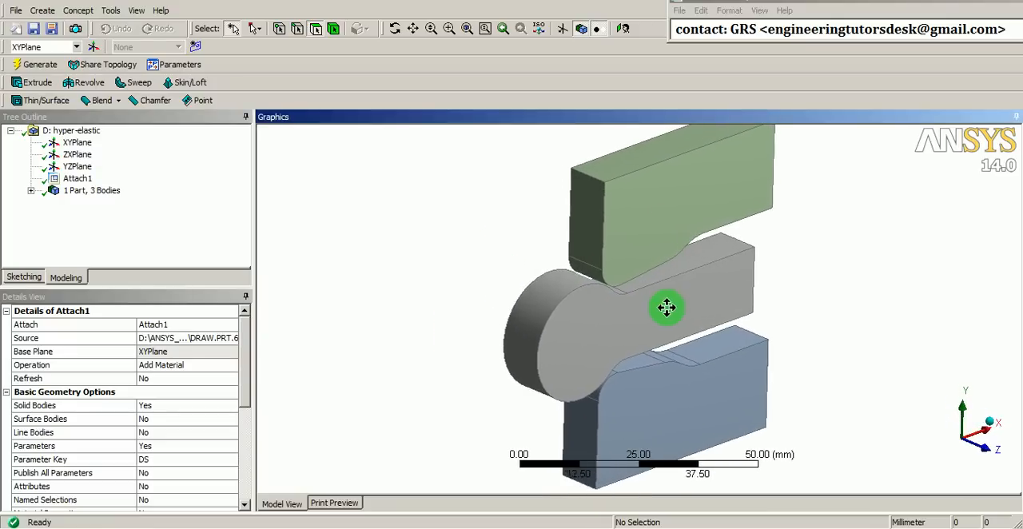
{"action": "middle_click_drag", "start_coordinate": [666, 306], "coordinate": [579, 304], "text": "ctrl"}
{"action": "scroll", "coordinate": [583, 289], "scroll_direction": "down", "scroll_amount": 1}
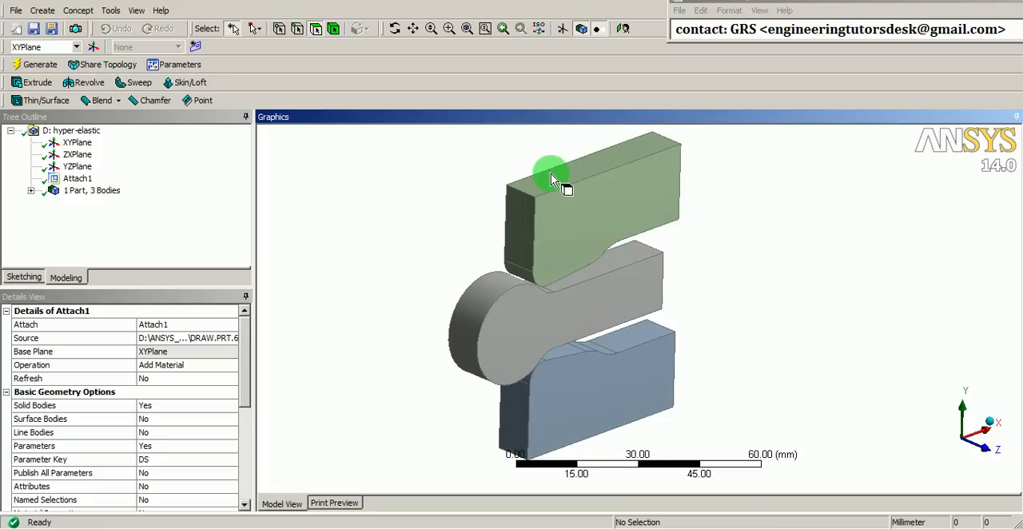
{"action": "middle_click_drag", "start_coordinate": [547, 186], "coordinate": [526, 254]}
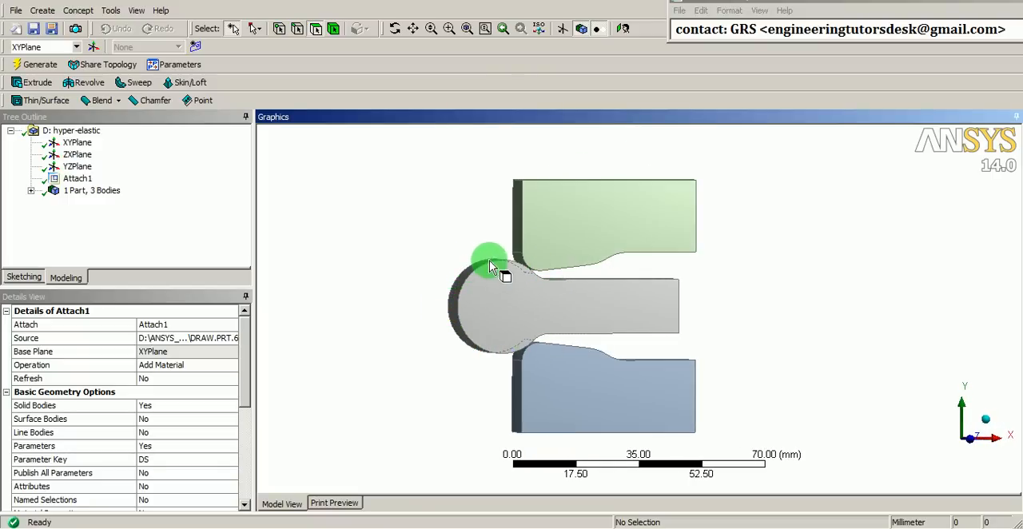
{"action": "middle_click_drag", "start_coordinate": [559, 277], "coordinate": [521, 270]}
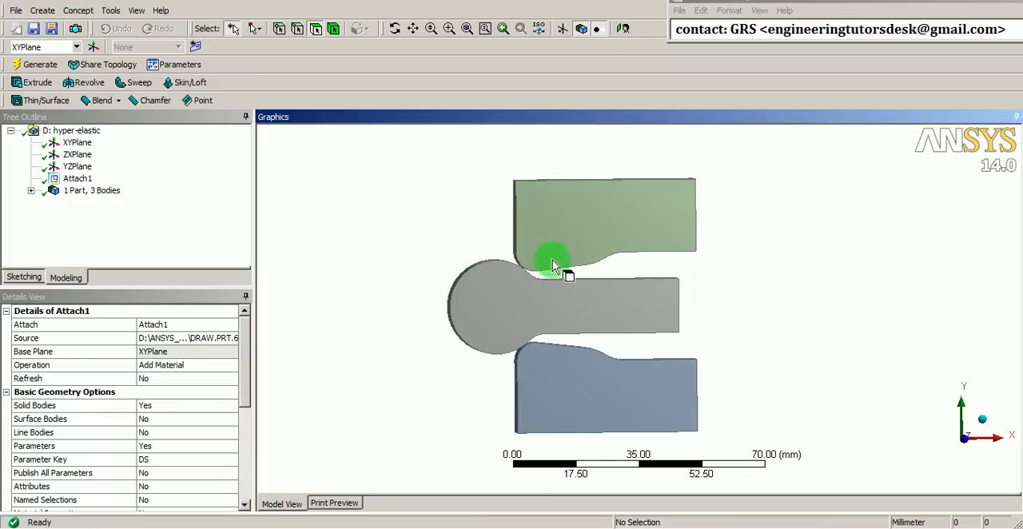
{"action": "middle_click_drag", "start_coordinate": [486, 365], "coordinate": [510, 306], "text": "shift"}
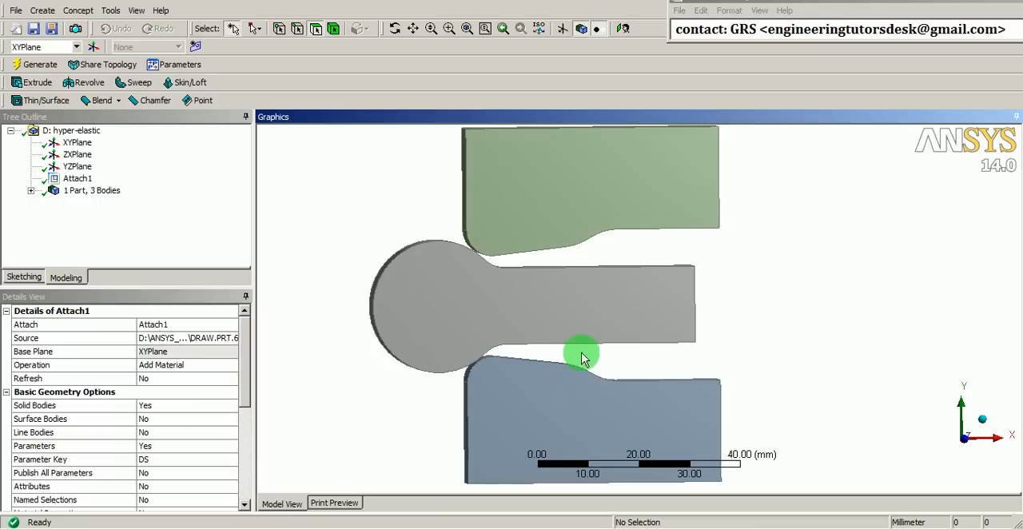
{"action": "middle_click_drag", "start_coordinate": [582, 353], "coordinate": [603, 328], "text": "shift"}
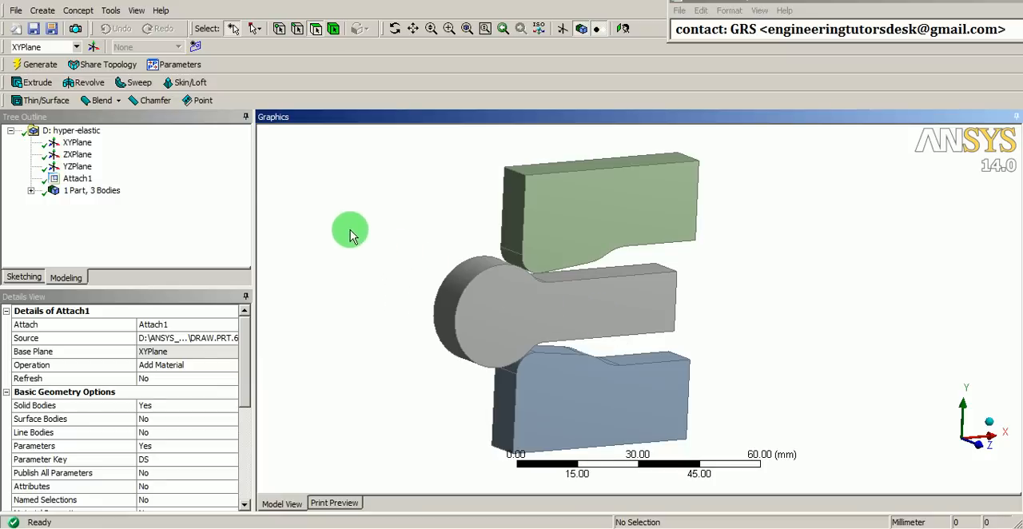
Create a mid-surface of the upper green block from its back and front faces and generate it
{"action": "left_click", "coordinate": [111, 10]}
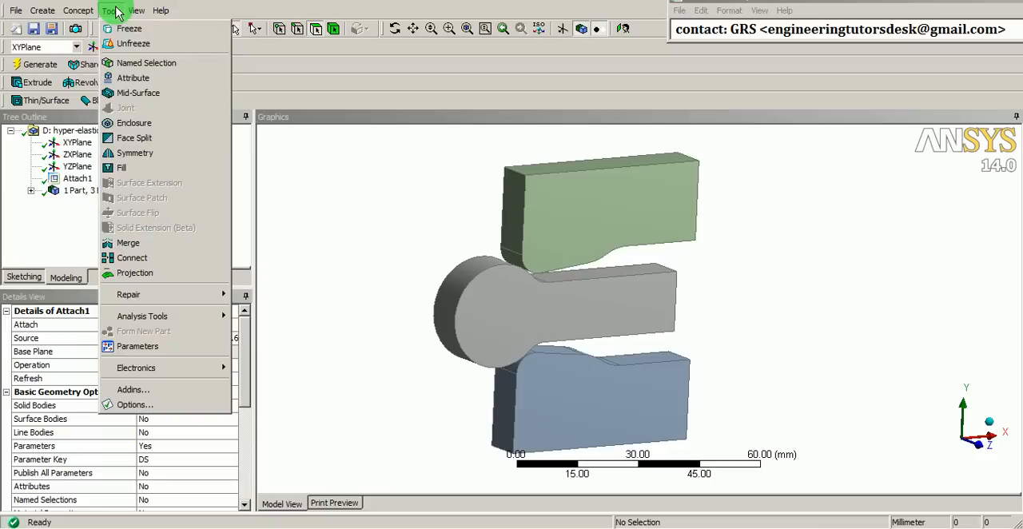
{"action": "left_click", "coordinate": [142, 94]}
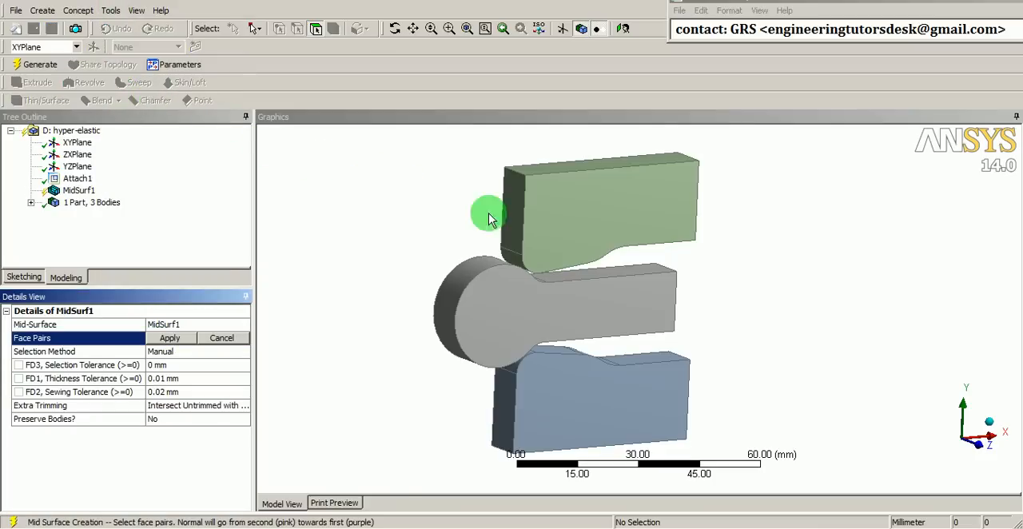
{"action": "middle_click_drag", "start_coordinate": [454, 224], "coordinate": [644, 224]}
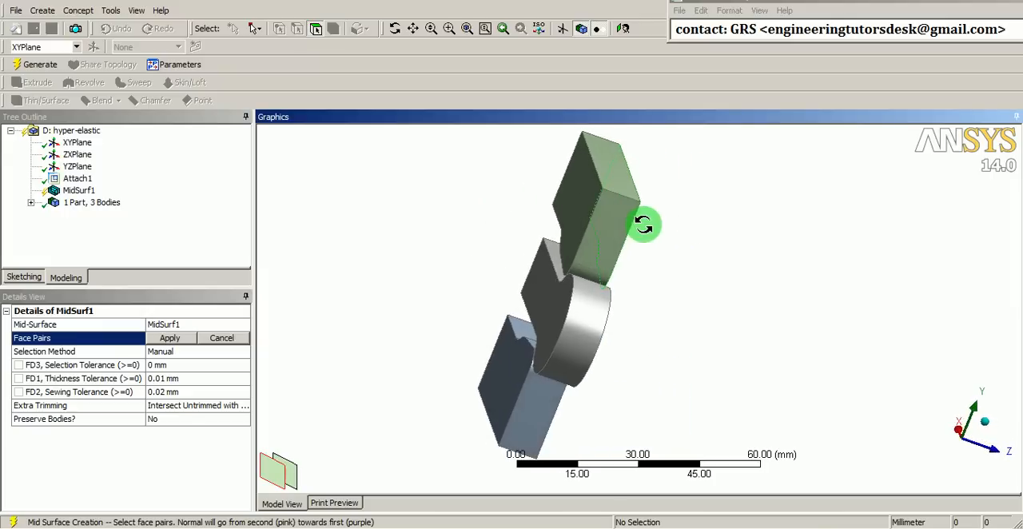
{"action": "left_click", "coordinate": [569, 192]}
{"action": "middle_click_drag", "start_coordinate": [564, 205], "coordinate": [544, 230]}
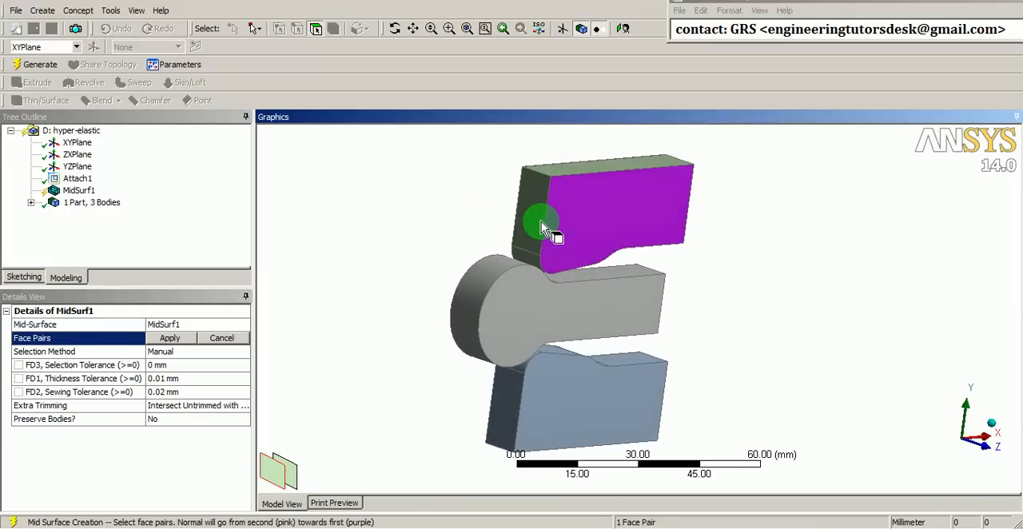
{"action": "left_click", "coordinate": [170, 342]}
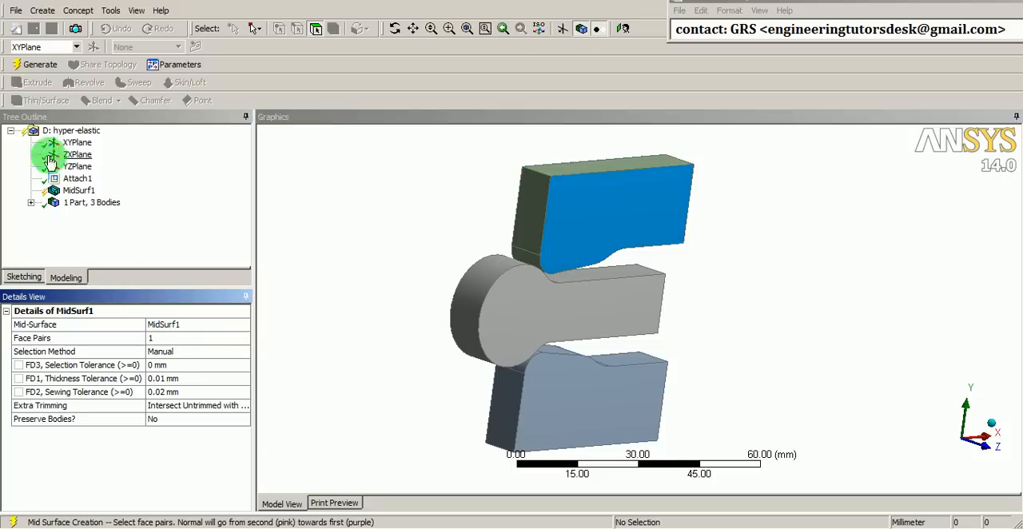
{"action": "left_click", "coordinate": [32, 64]}
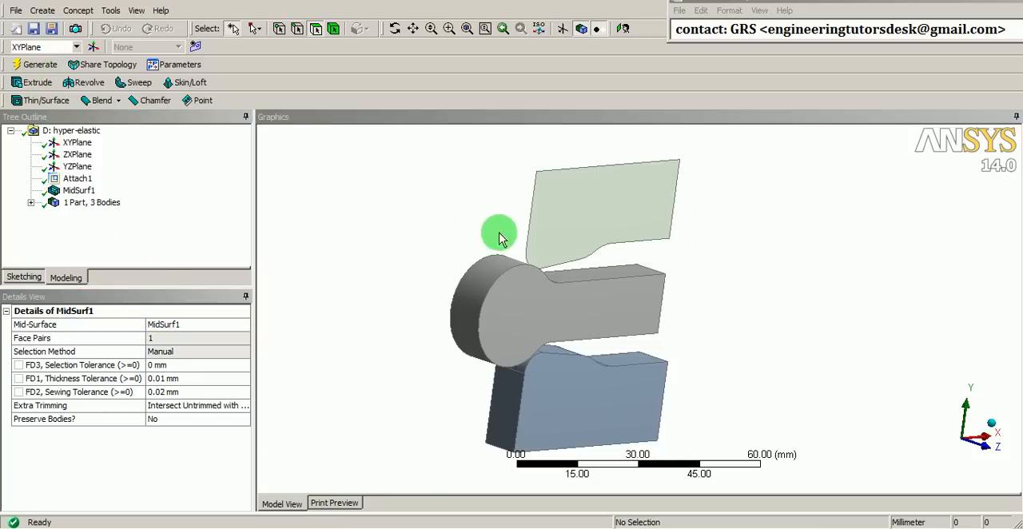
Create a mid-surface of the middle round-headed body from its front and back faces and generate it
{"action": "middle_click_drag", "start_coordinate": [498, 233], "coordinate": [516, 253]}
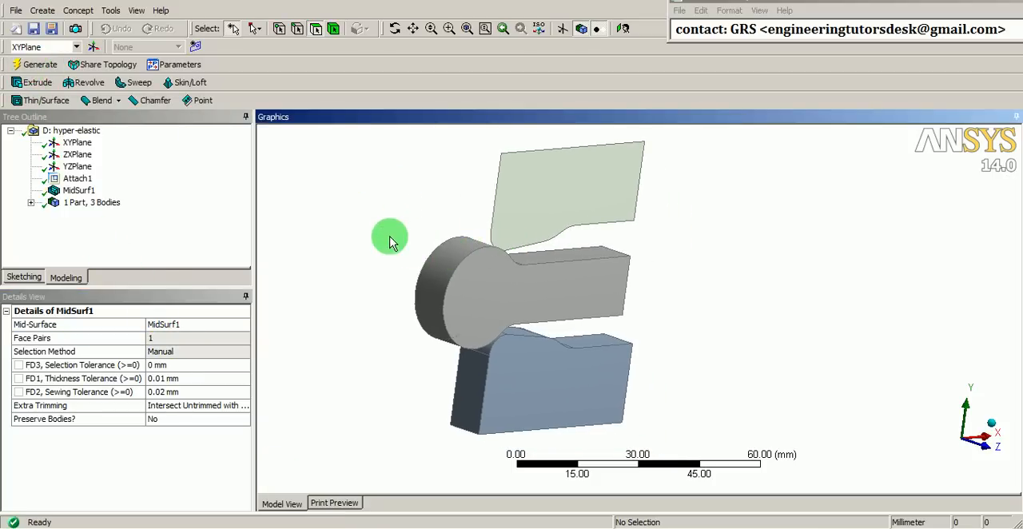
{"action": "left_click", "coordinate": [111, 10]}
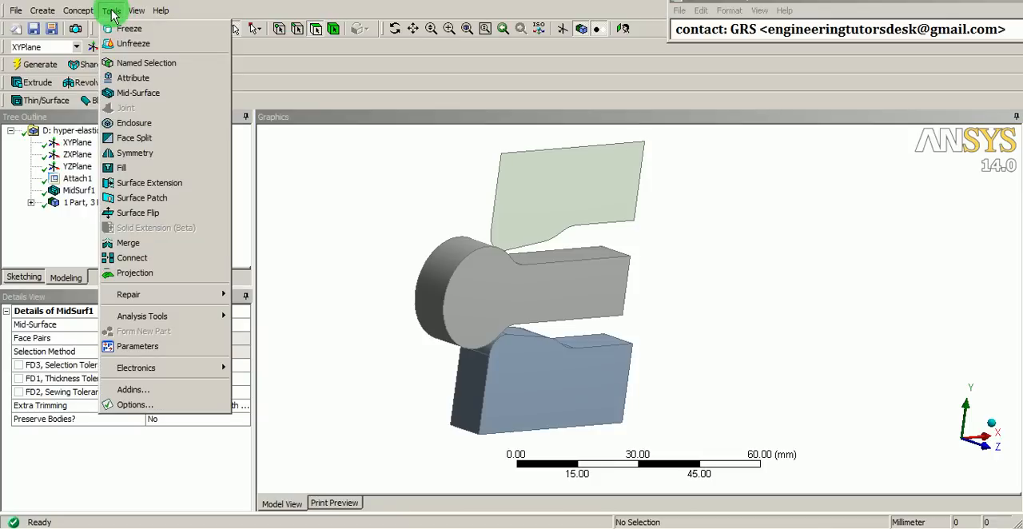
{"action": "left_click", "coordinate": [132, 93]}
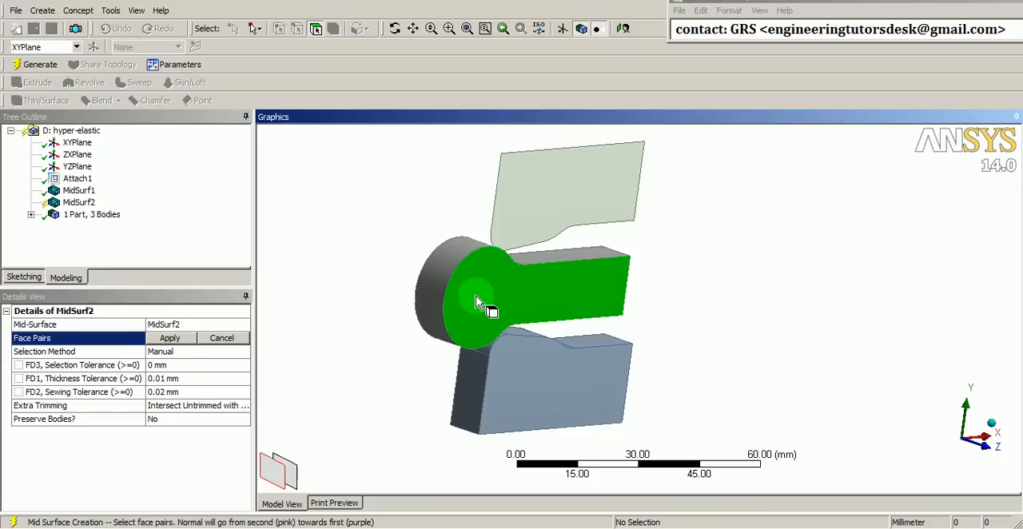
{"action": "middle_click_drag", "start_coordinate": [471, 293], "coordinate": [438, 283]}
{"action": "left_click", "coordinate": [531, 293]}
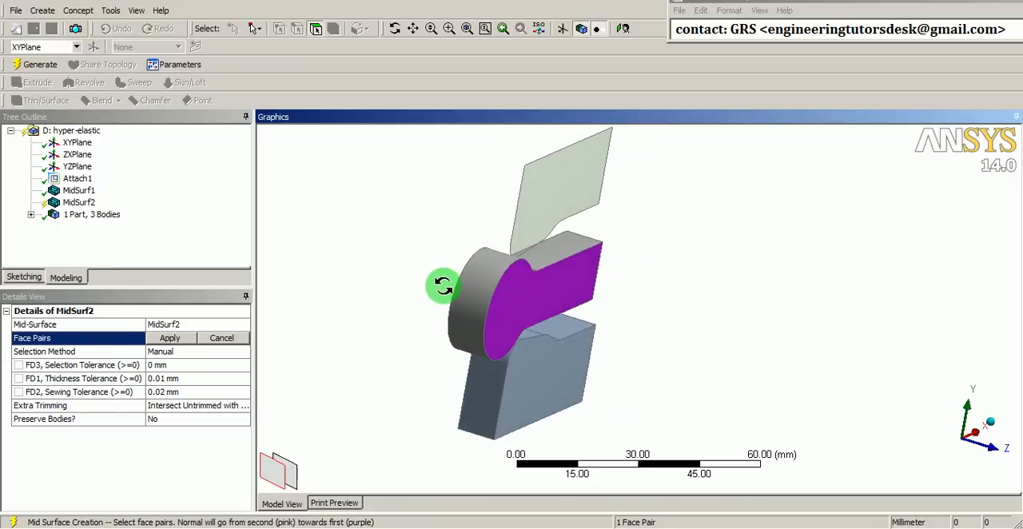
{"action": "left_click", "coordinate": [164, 339]}
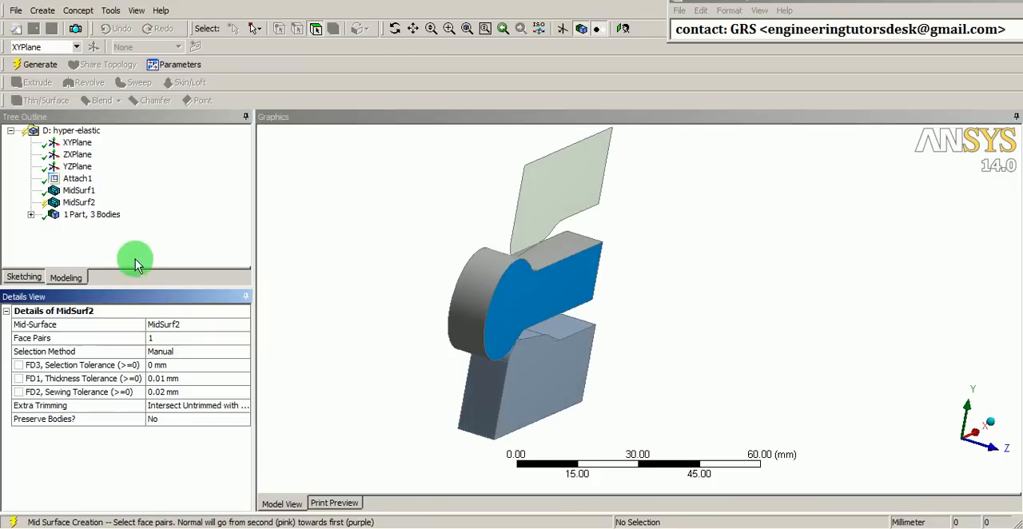
{"action": "left_click", "coordinate": [48, 65]}
Create a mid-surface of the lower block from its back and front faces and generate it
{"action": "left_click", "coordinate": [118, 9]}
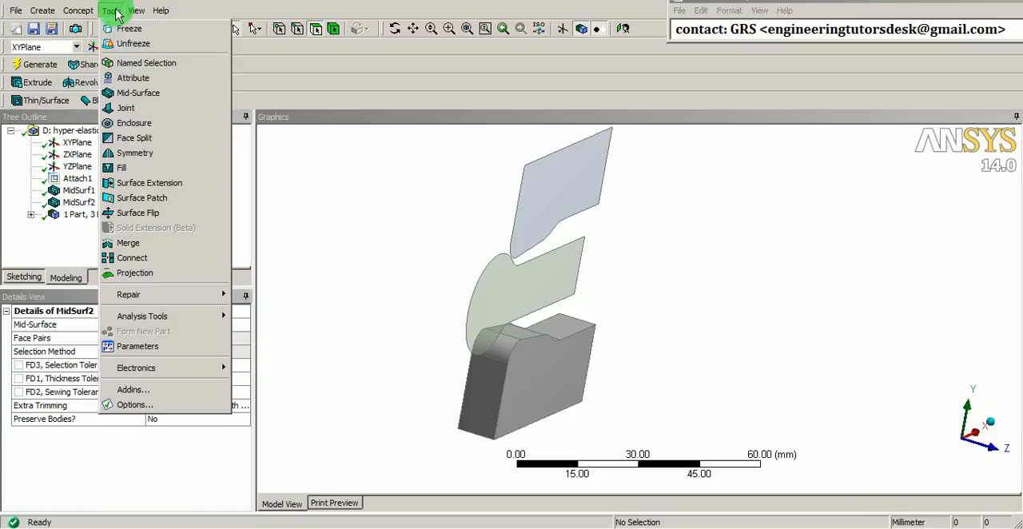
{"action": "left_click", "coordinate": [133, 95]}
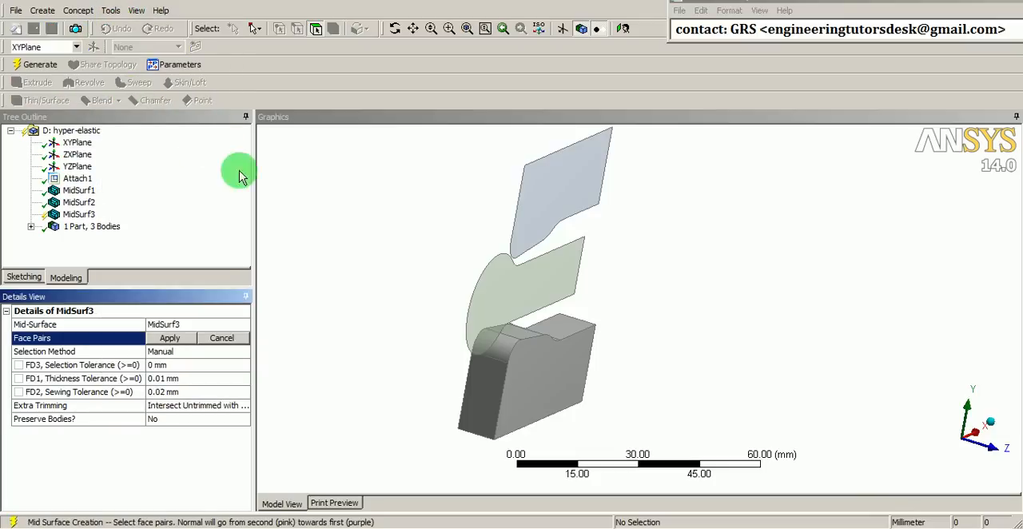
{"action": "middle_click_drag", "start_coordinate": [502, 361], "coordinate": [598, 373]}
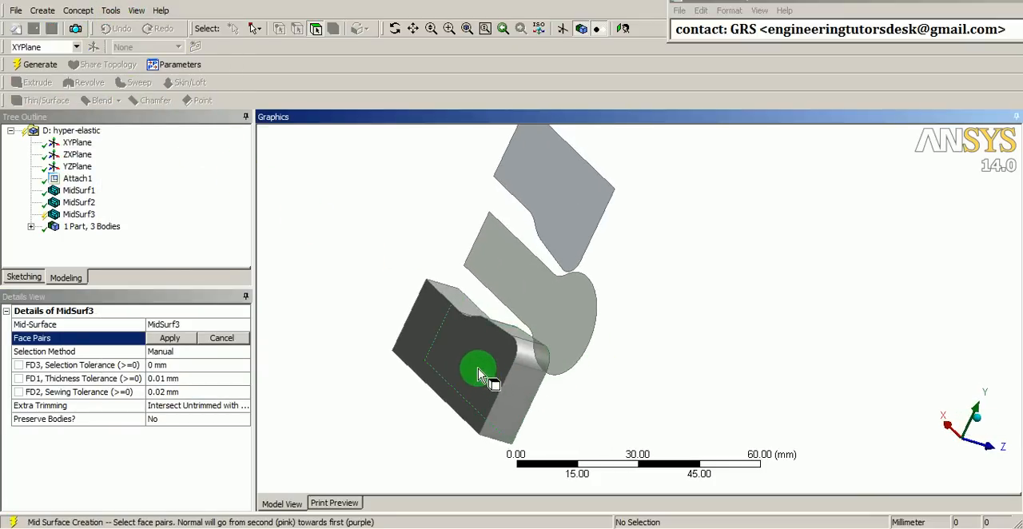
{"action": "left_click", "coordinate": [472, 366]}
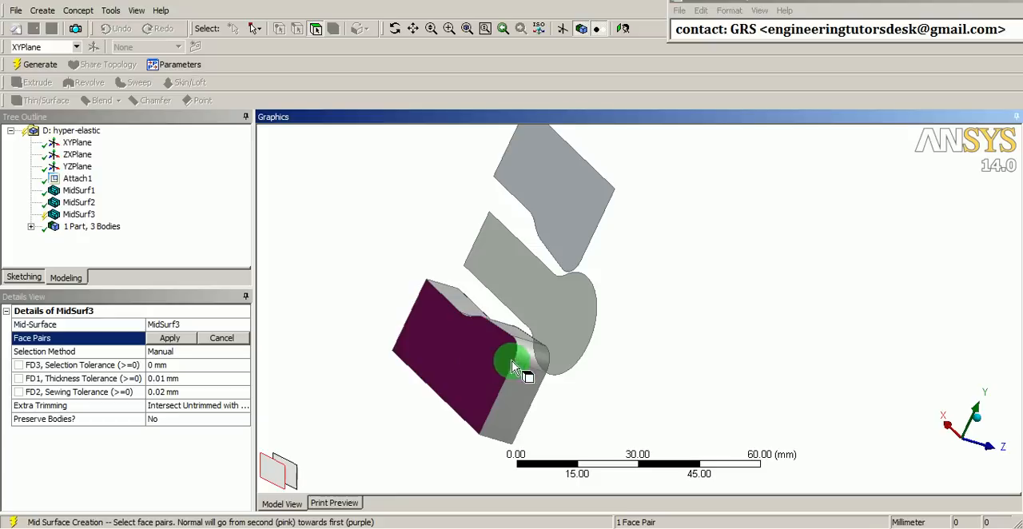
{"action": "middle_click_drag", "start_coordinate": [520, 361], "coordinate": [404, 347]}
{"action": "left_click", "coordinate": [171, 340]}
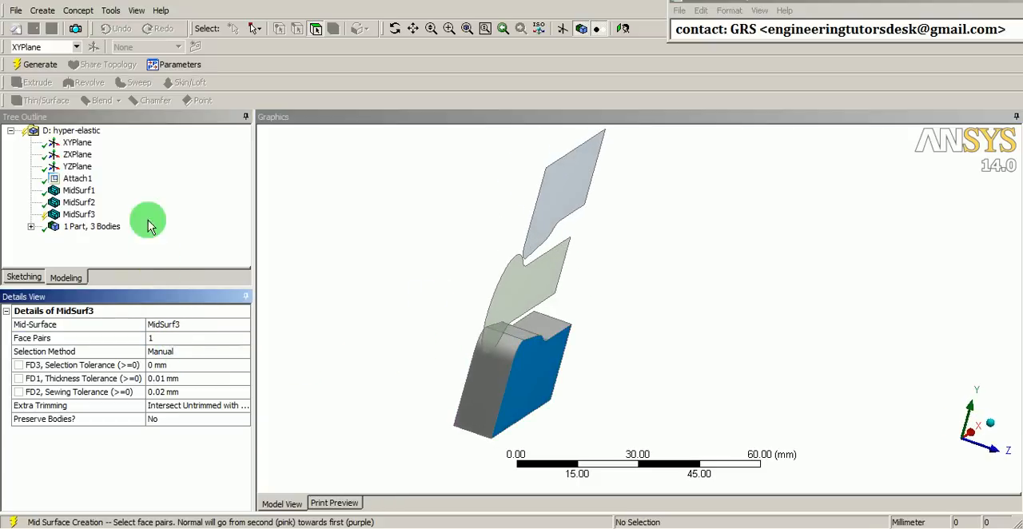
{"action": "left_click", "coordinate": [39, 64]}
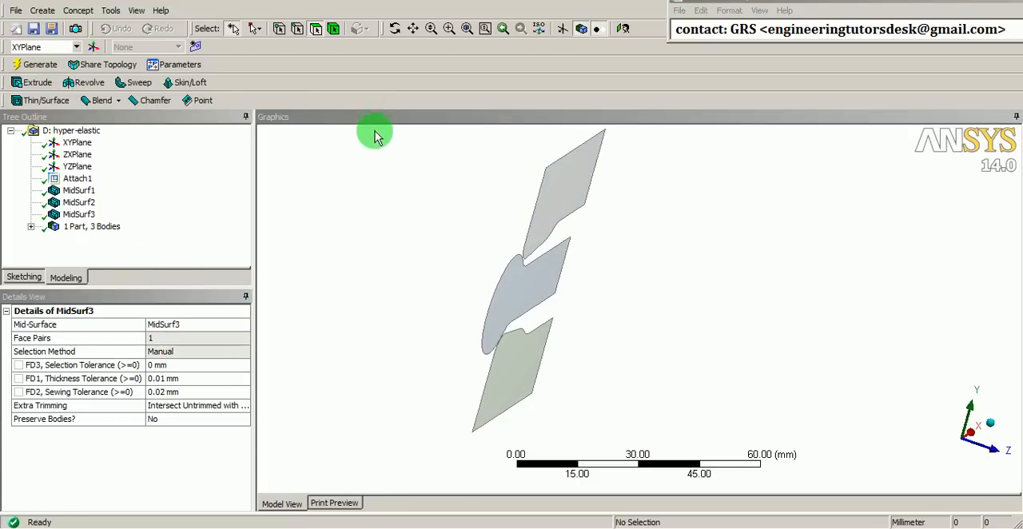
Switch to the Workbench project schematic and open the Model of the hyper-elastic static structural system for editing
{"action": "right_click", "coordinate": [378, 172]}
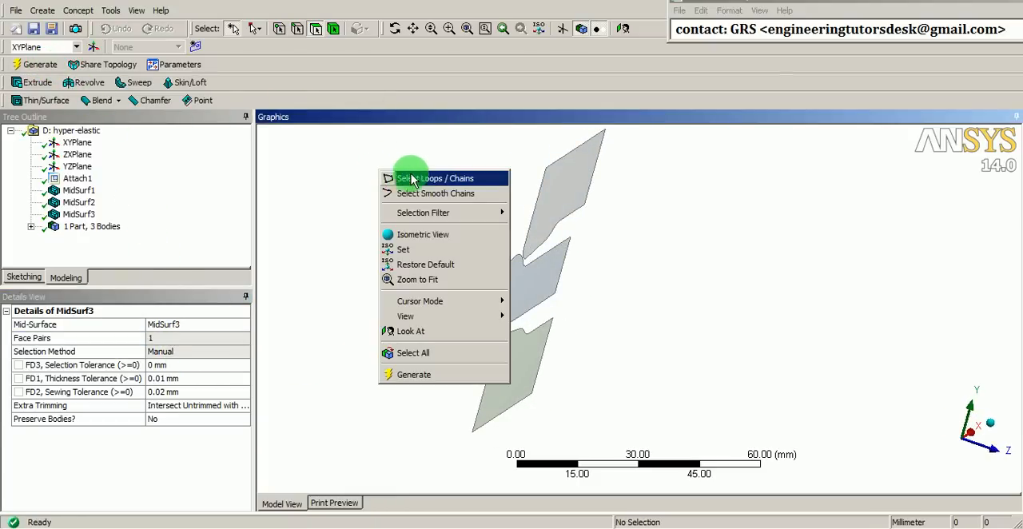
{"action": "mouse_move", "coordinate": [444, 323]}
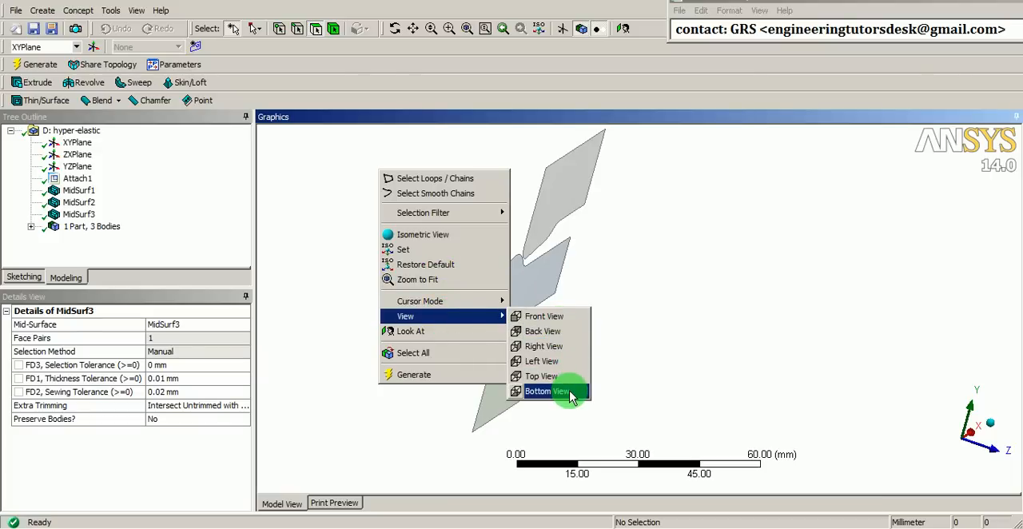
{"action": "left_click", "coordinate": [572, 318]}
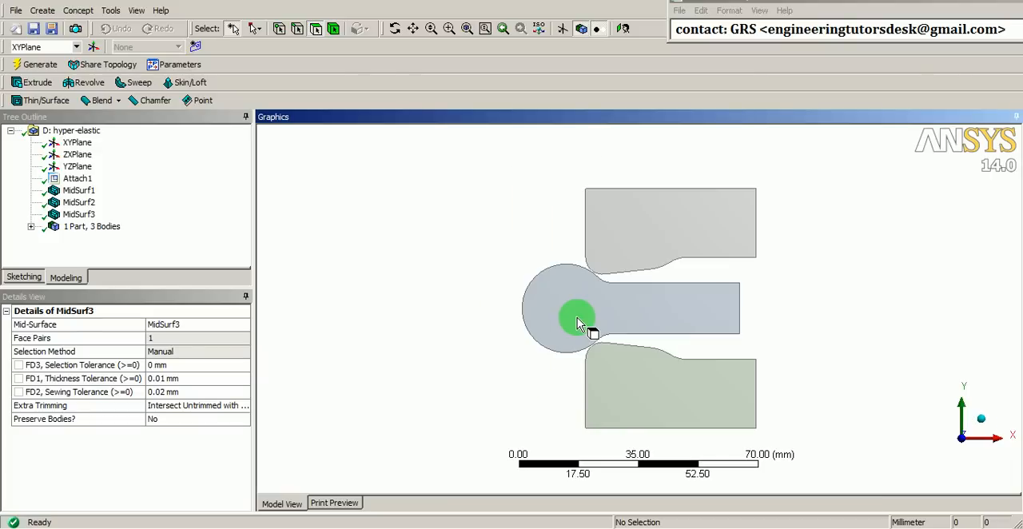
{"action": "middle_click_drag", "start_coordinate": [654, 369], "coordinate": [657, 315], "text": "shift"}
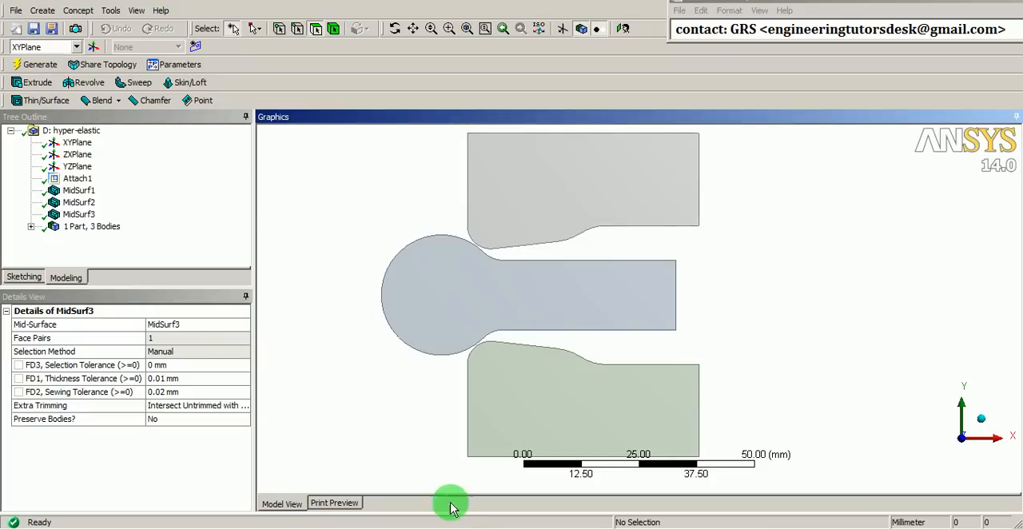
{"action": "key", "text": "alt+Tab"}
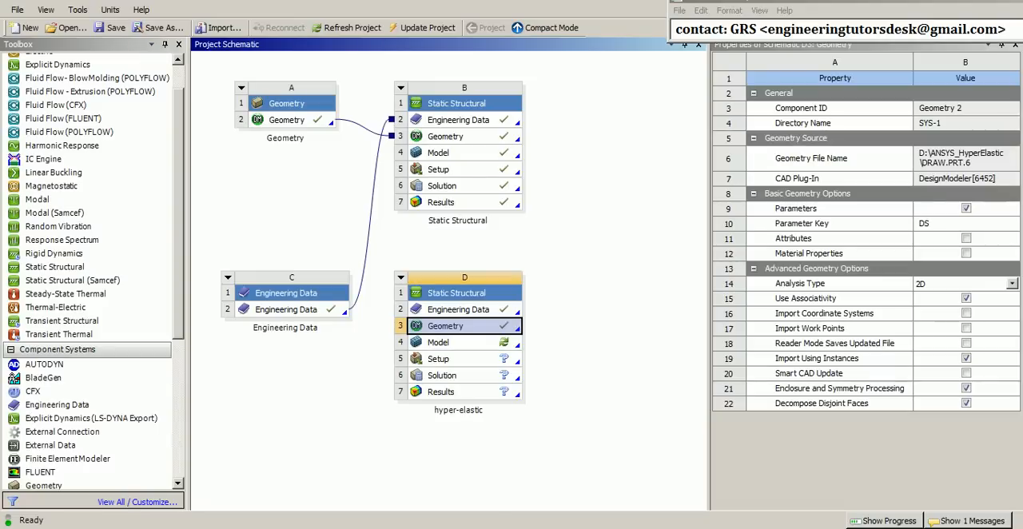
{"action": "left_click", "coordinate": [503, 459]}
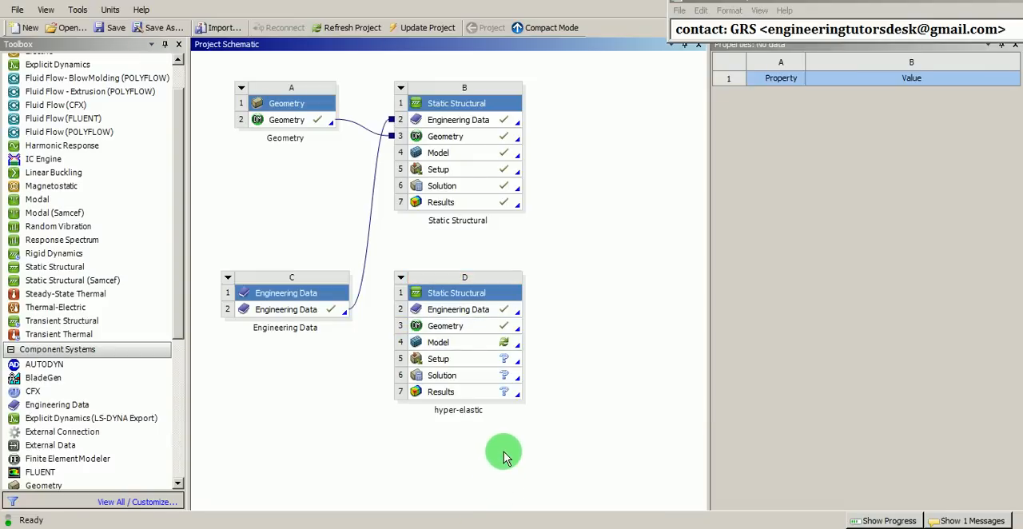
{"action": "left_click", "coordinate": [444, 343]}
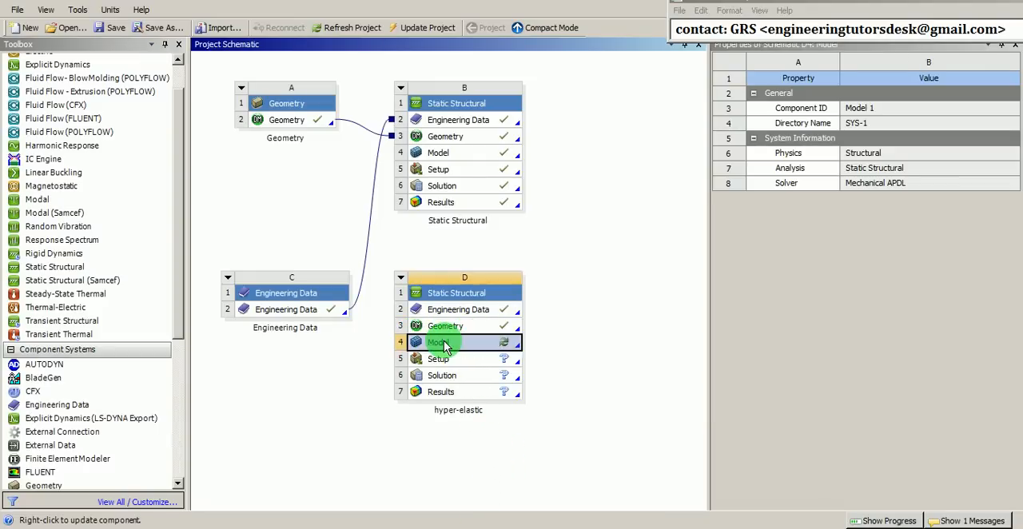
{"action": "right_click", "coordinate": [445, 343]}
{"action": "left_click", "coordinate": [480, 341]}
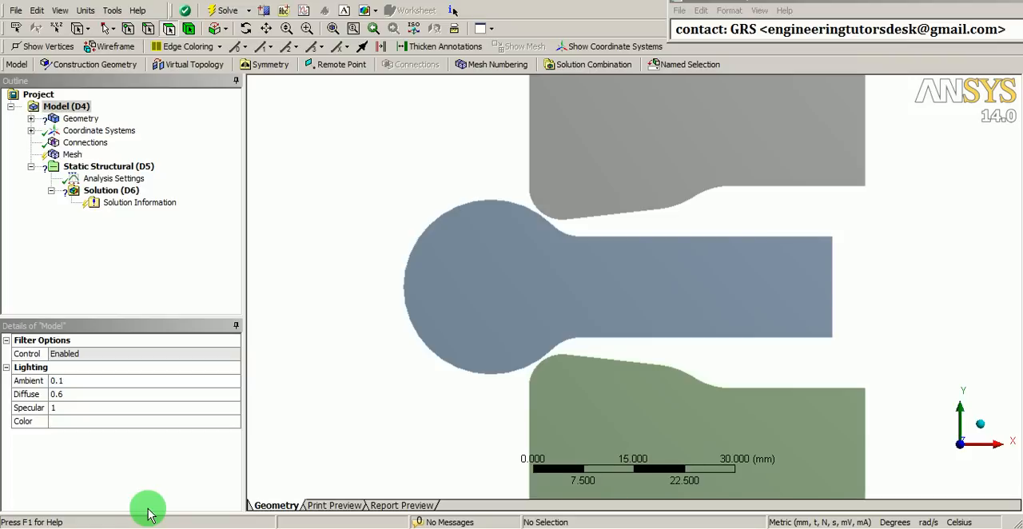
Set the 2D Behavior of the model's geometry to Plane Strain
{"action": "left_click", "coordinate": [75, 119]}
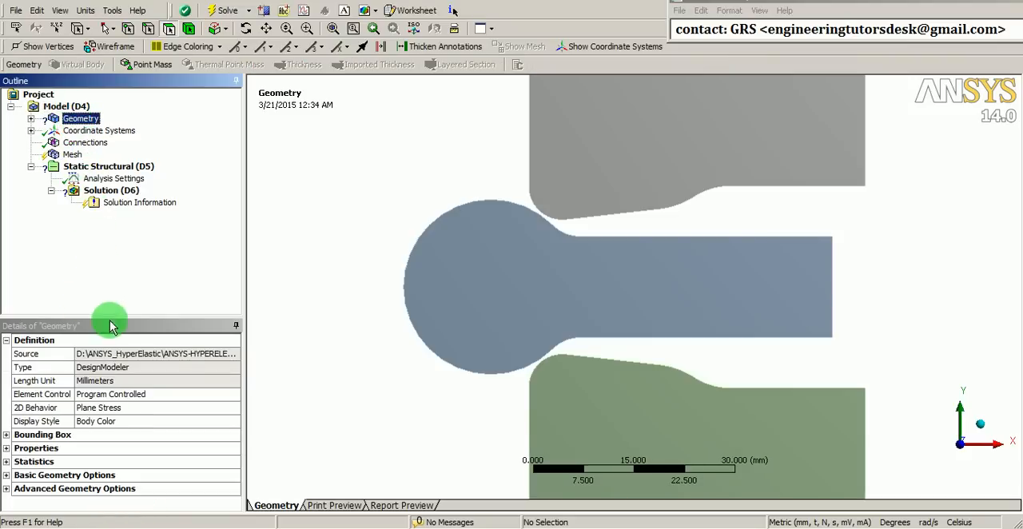
{"action": "left_click", "coordinate": [113, 410]}
{"action": "left_click", "coordinate": [235, 409]}
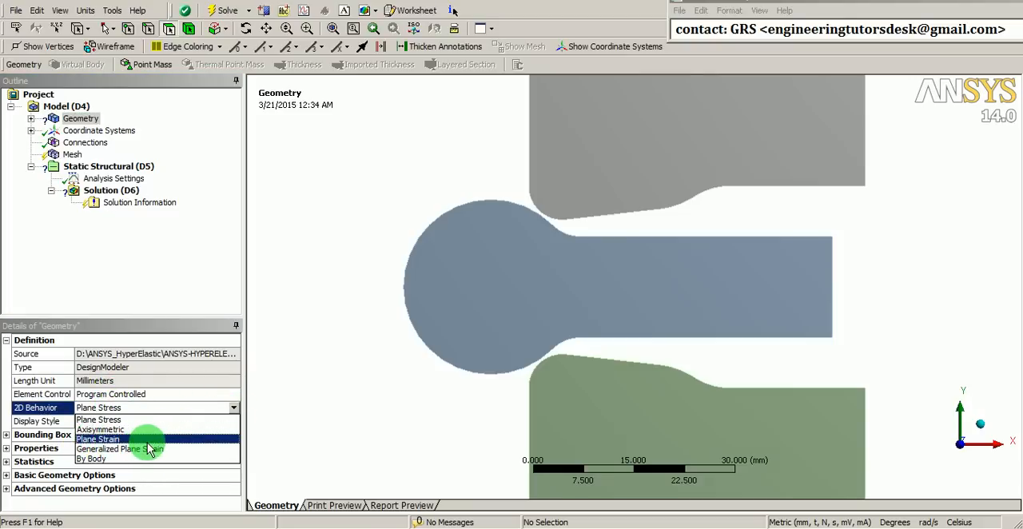
{"action": "left_click", "coordinate": [88, 441]}
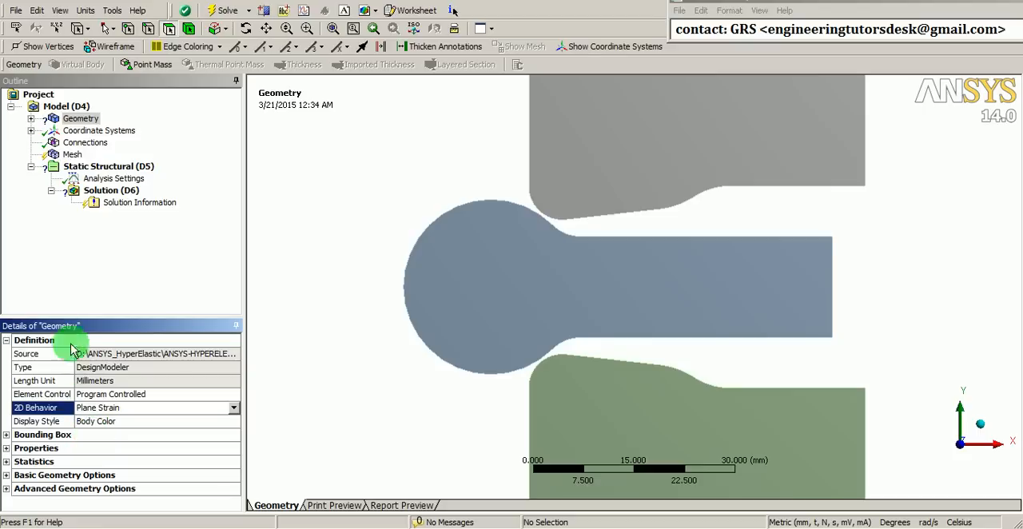
Assign the Polyethylene material to the upper and lower DRAW surface bodies together
{"action": "left_click", "coordinate": [31, 119]}
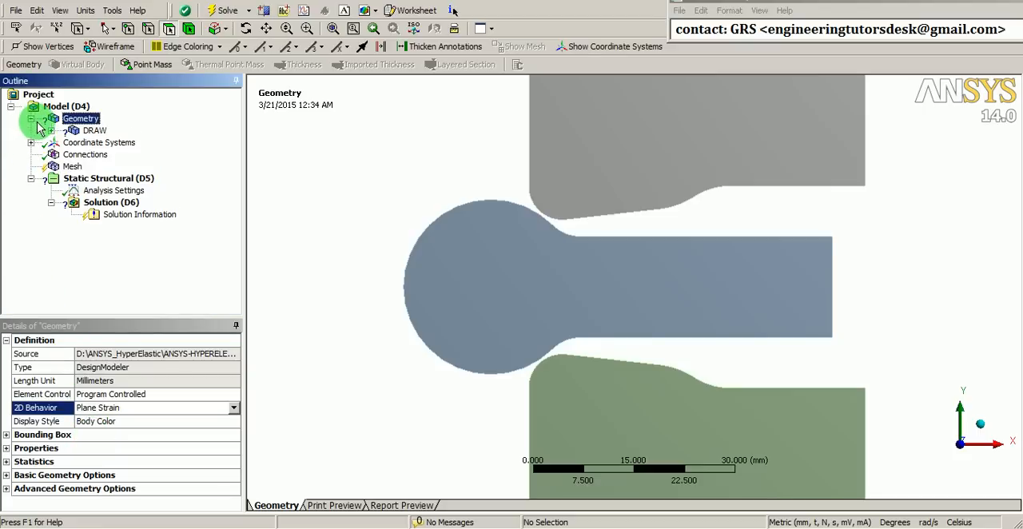
{"action": "left_click", "coordinate": [52, 131]}
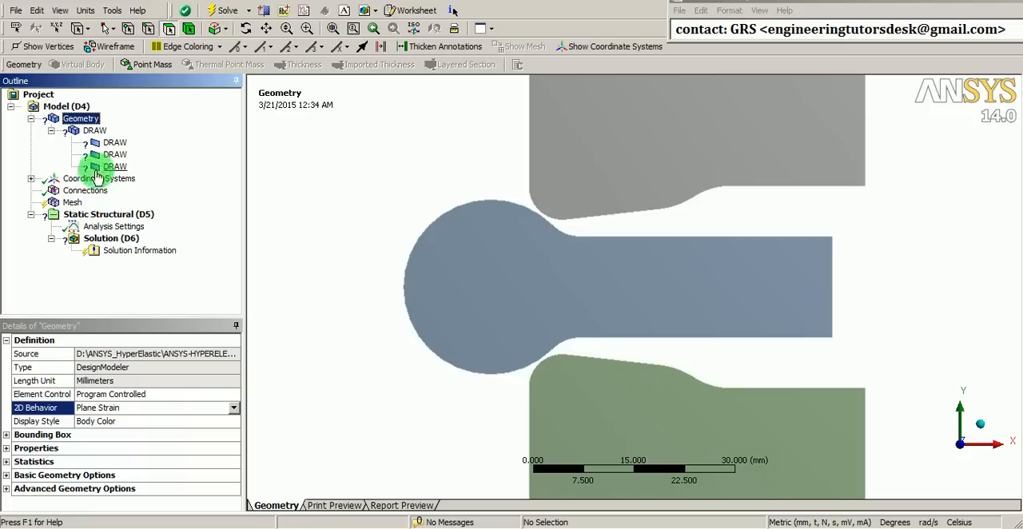
{"action": "left_click", "coordinate": [114, 143]}
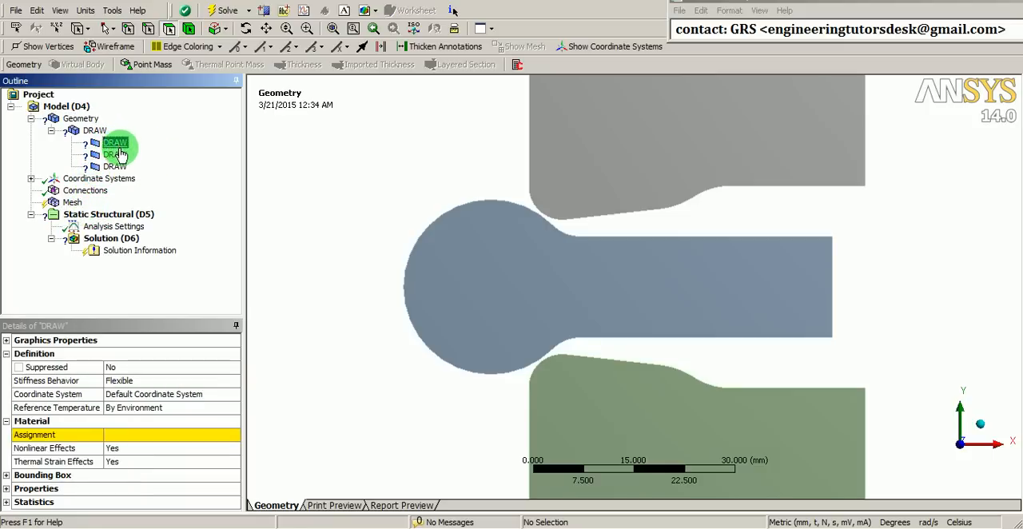
{"action": "middle_click_drag", "start_coordinate": [358, 232], "coordinate": [335, 251]}
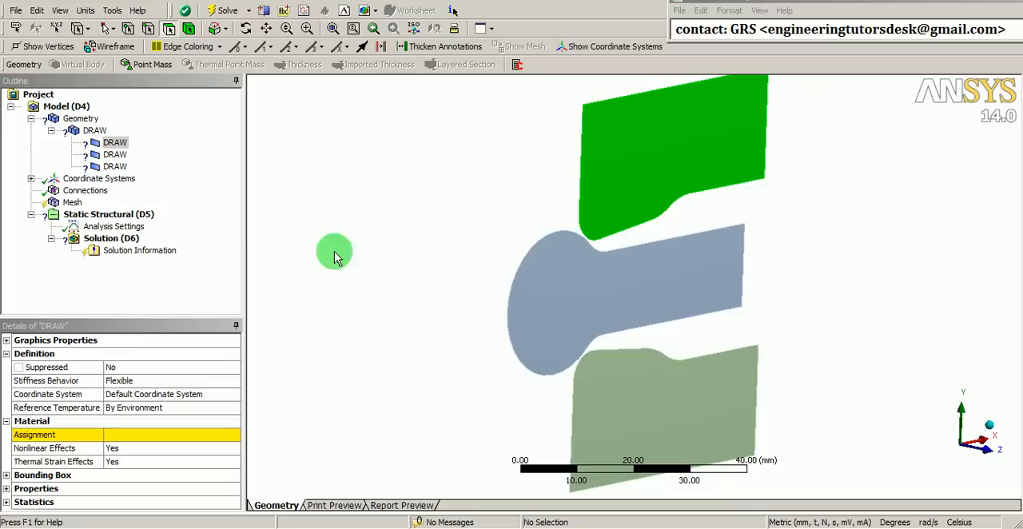
{"action": "left_click", "coordinate": [115, 167], "text": "ctrl"}
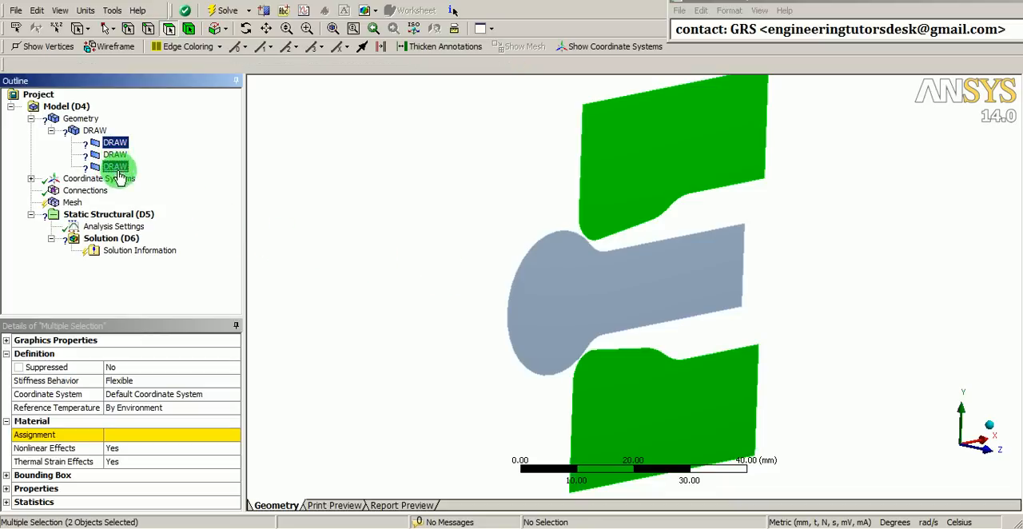
{"action": "left_click", "coordinate": [214, 434]}
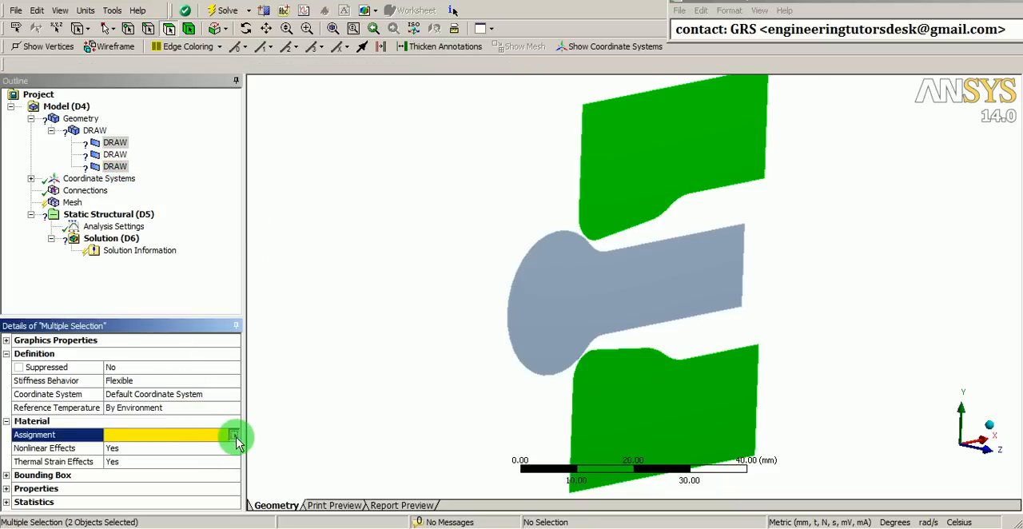
{"action": "left_click", "coordinate": [233, 435]}
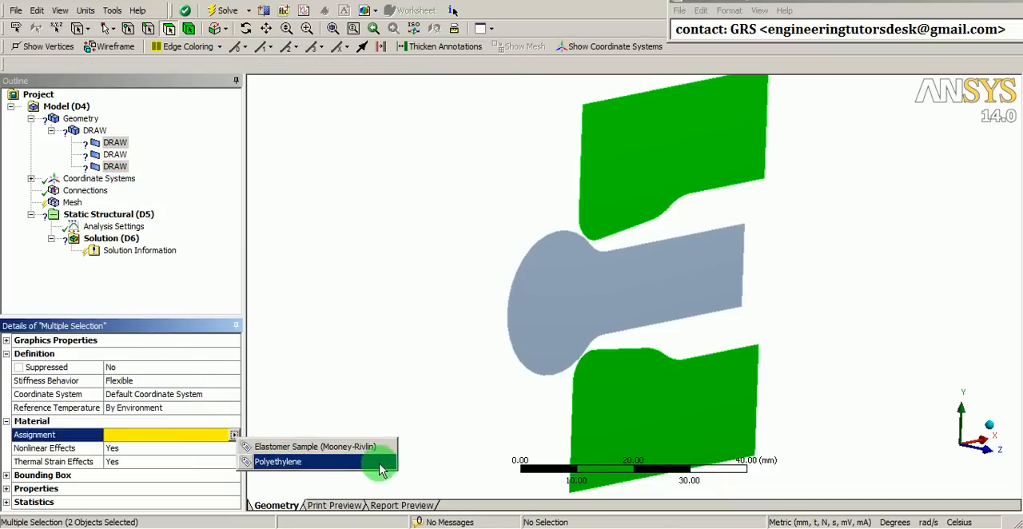
{"action": "left_click", "coordinate": [271, 464]}
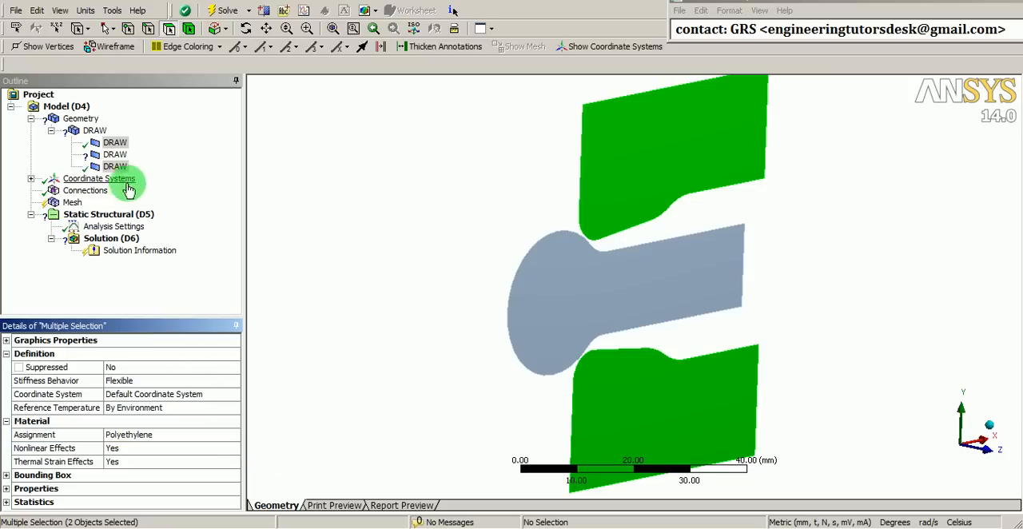
Assign the Elastomer Sample (Mooney-Rivlin) material to the middle round-headed DRAW body
{"action": "left_click", "coordinate": [116, 155]}
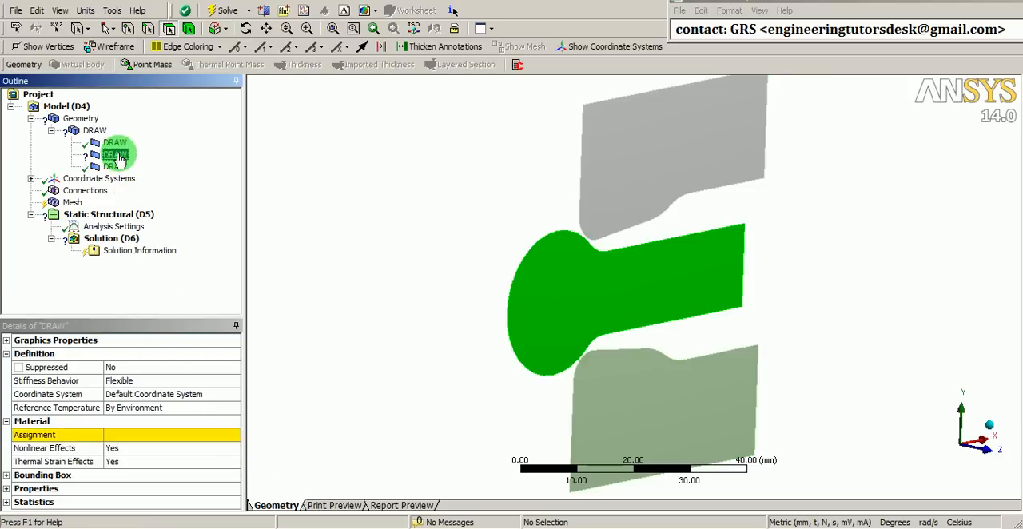
{"action": "left_click", "coordinate": [217, 438]}
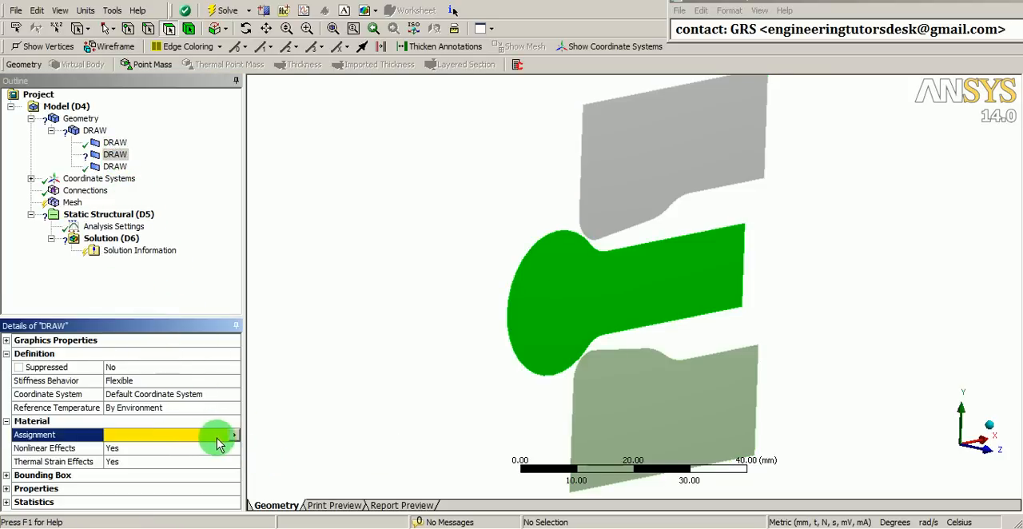
{"action": "left_click", "coordinate": [234, 437]}
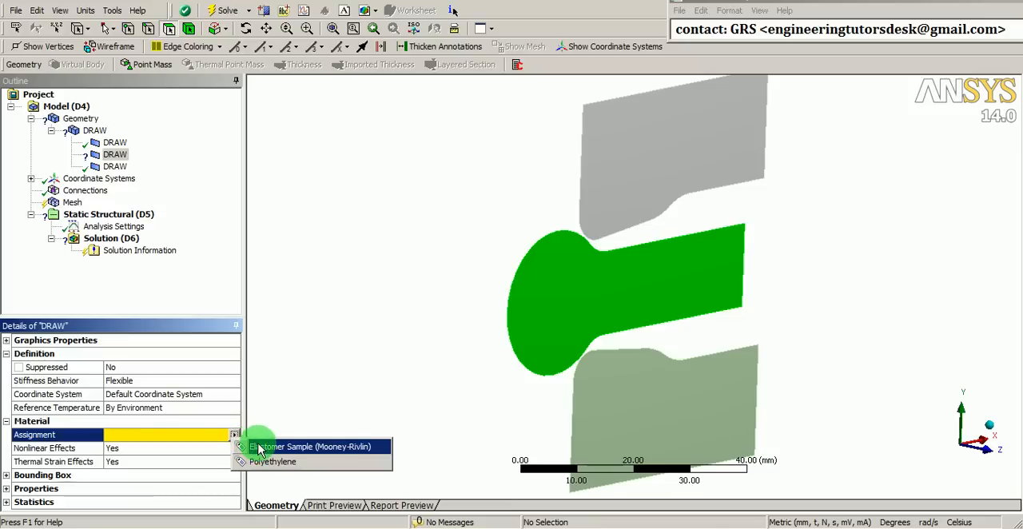
{"action": "left_click", "coordinate": [327, 446]}
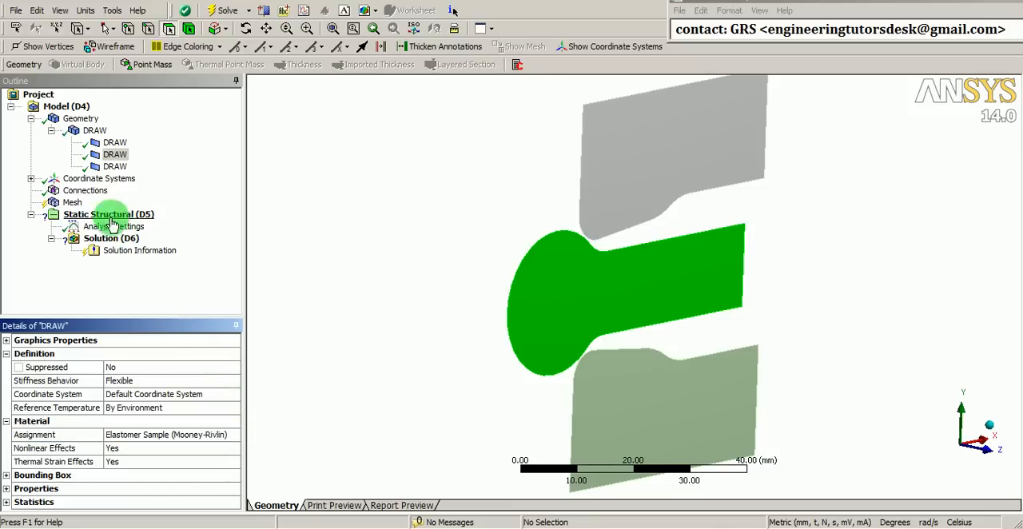
Insert a manual contact region under the model's Connections and fit the three bodies in a front view
{"action": "left_click", "coordinate": [86, 191]}
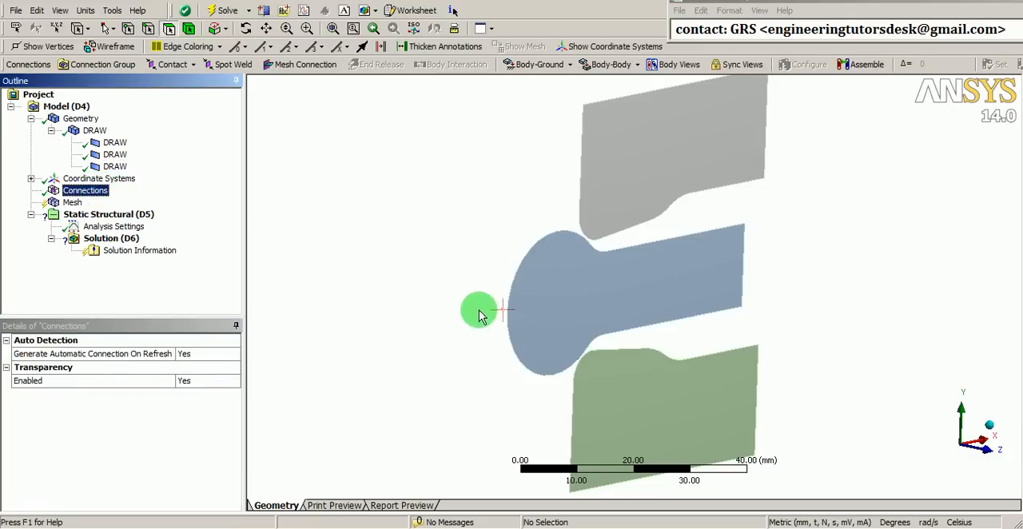
{"action": "middle_click_drag", "start_coordinate": [479, 308], "coordinate": [391, 297]}
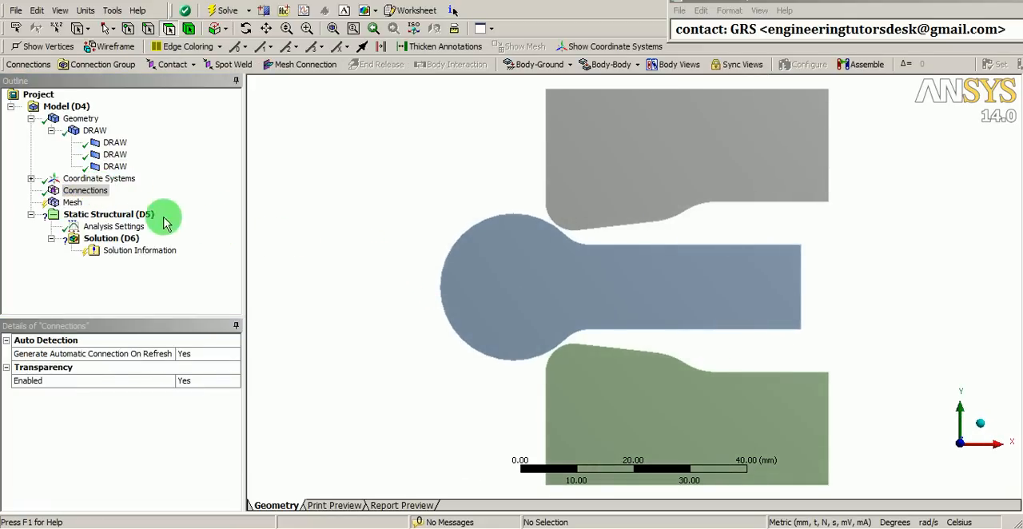
{"action": "right_click", "coordinate": [93, 191]}
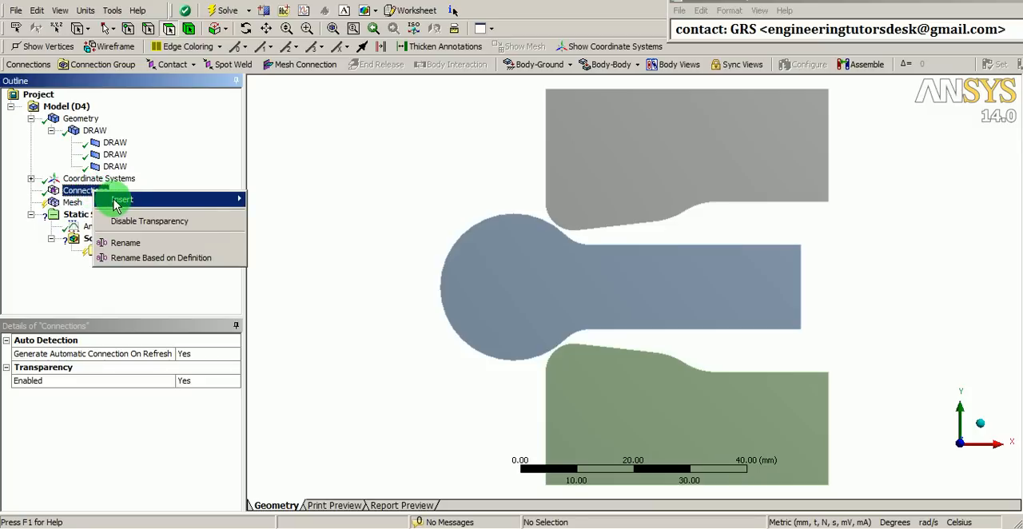
{"action": "mouse_move", "coordinate": [200, 200]}
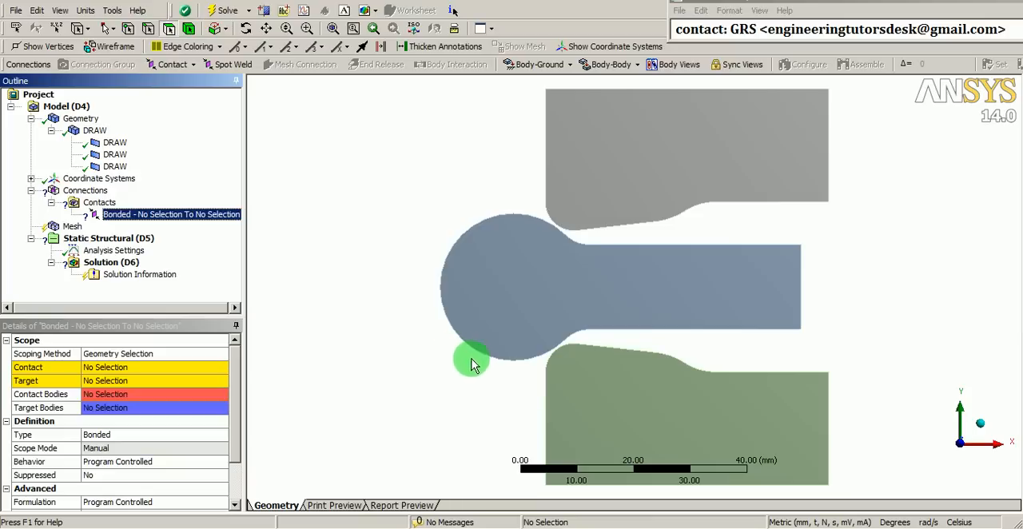
{"action": "right_click", "coordinate": [402, 152]}
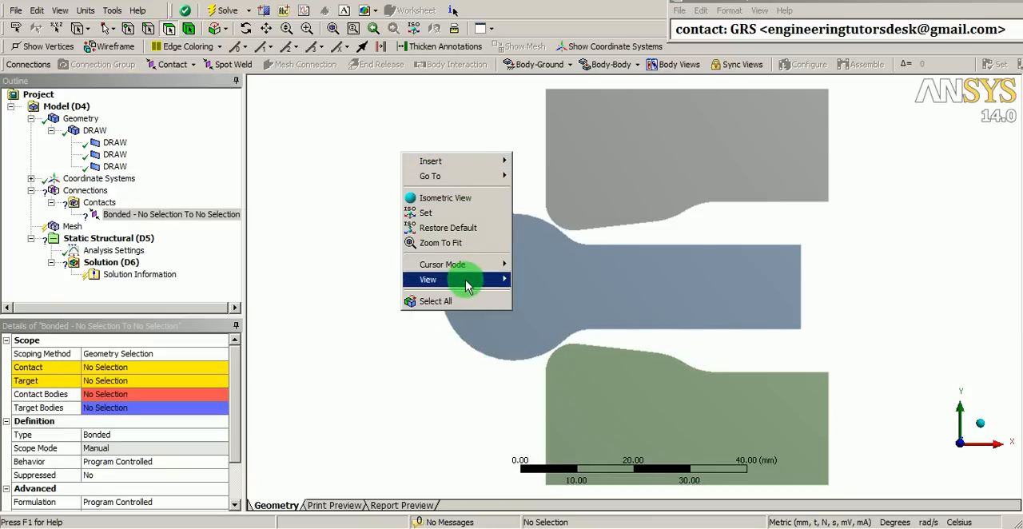
{"action": "mouse_move", "coordinate": [480, 279]}
{"action": "left_click", "coordinate": [535, 281]}
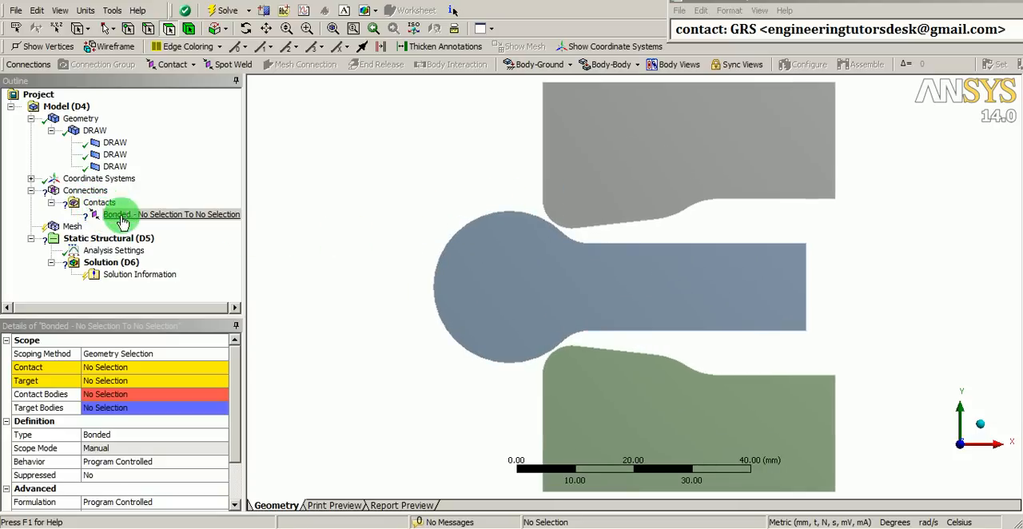
Scope the new region's contact side to the middle body's five edges: round head, both neck fillets, and upper and lower straight edges
{"action": "left_click", "coordinate": [200, 216]}
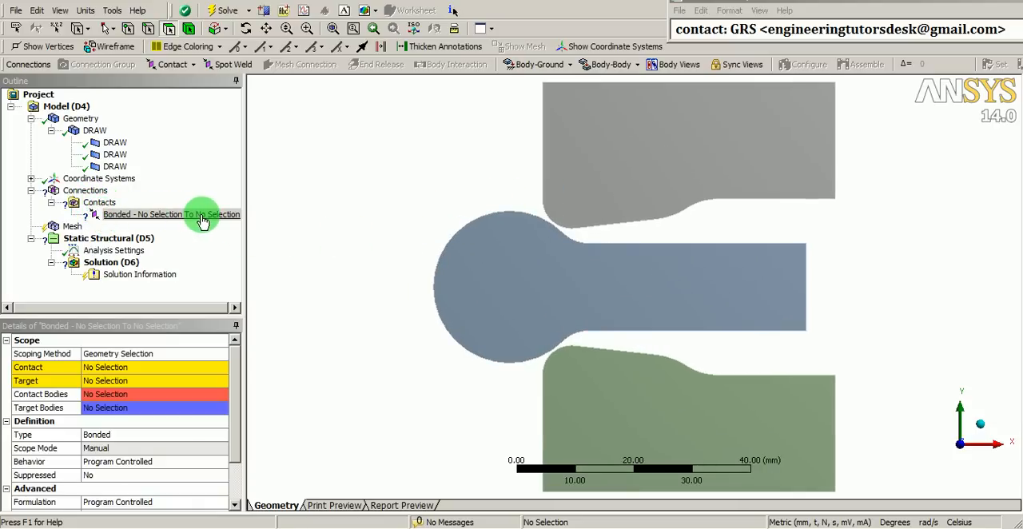
{"action": "left_click", "coordinate": [134, 369]}
{"action": "scroll", "coordinate": [570, 271], "scroll_direction": "up", "scroll_amount": 3}
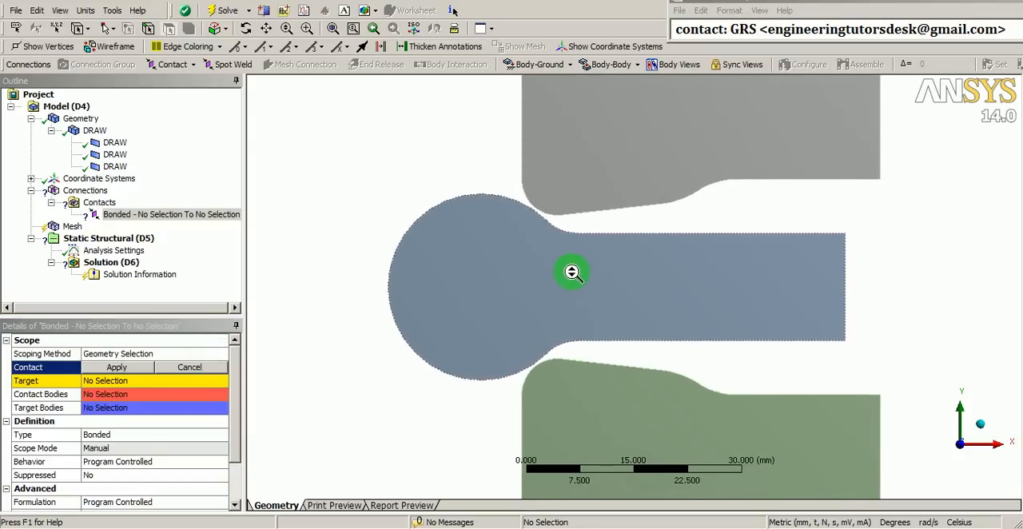
{"action": "middle_click_drag", "start_coordinate": [540, 253], "coordinate": [553, 266], "text": "ctrl"}
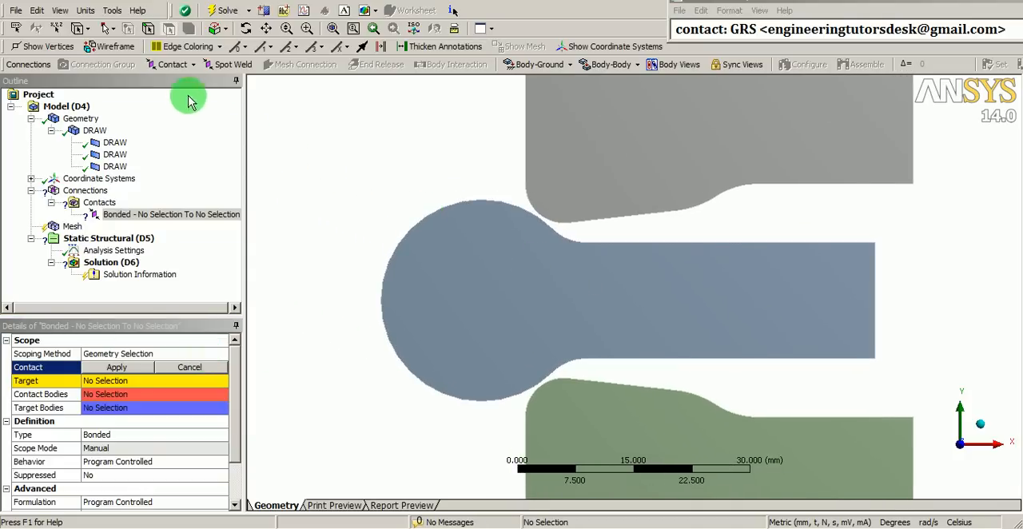
{"action": "left_click", "coordinate": [148, 30]}
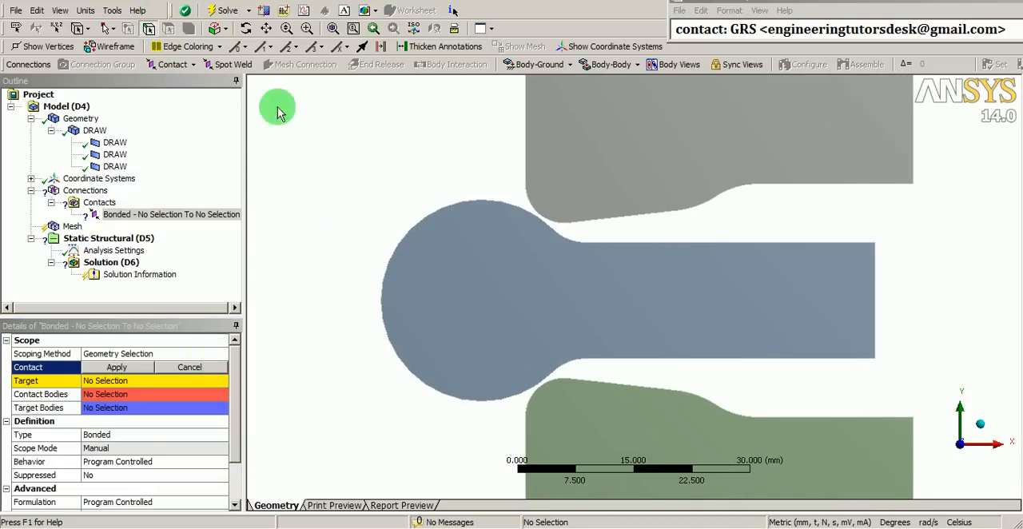
{"action": "left_click", "coordinate": [496, 209]}
{"action": "left_click", "coordinate": [569, 244], "text": "ctrl"}
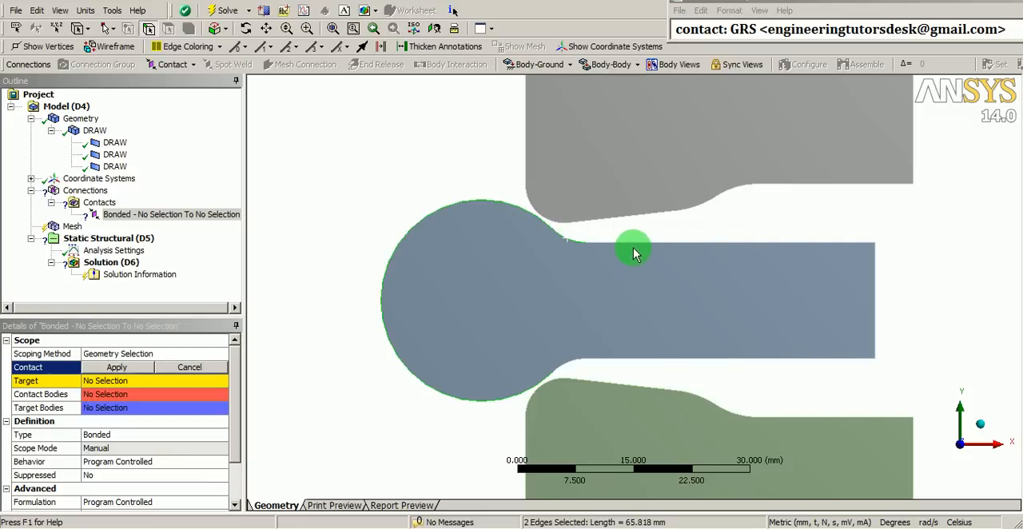
{"action": "left_click", "coordinate": [635, 245], "text": "ctrl"}
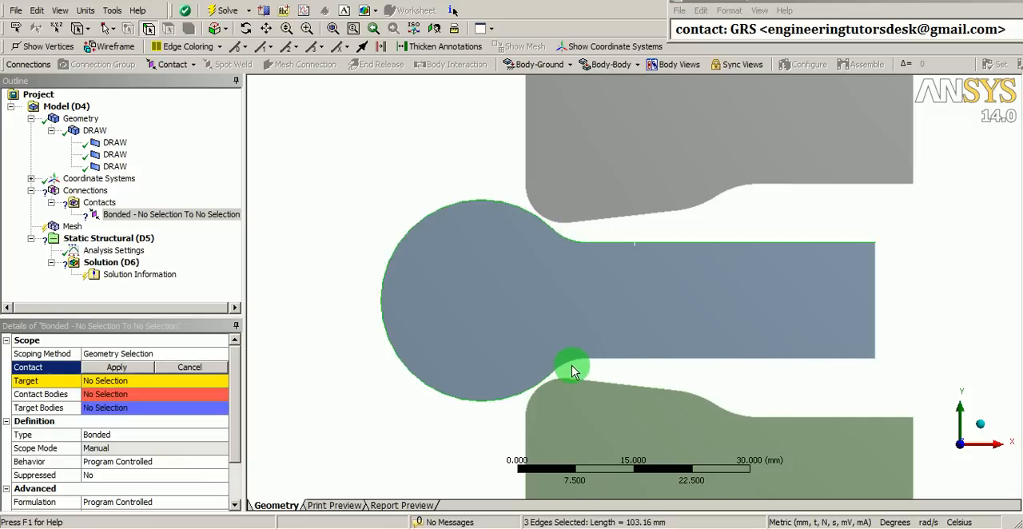
{"action": "left_click", "coordinate": [621, 358], "text": "ctrl"}
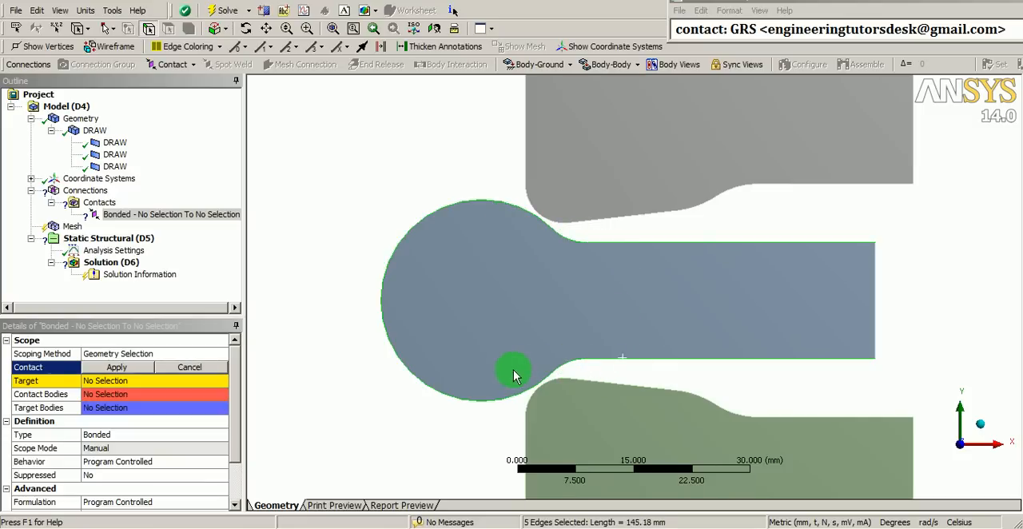
{"action": "left_click", "coordinate": [119, 367]}
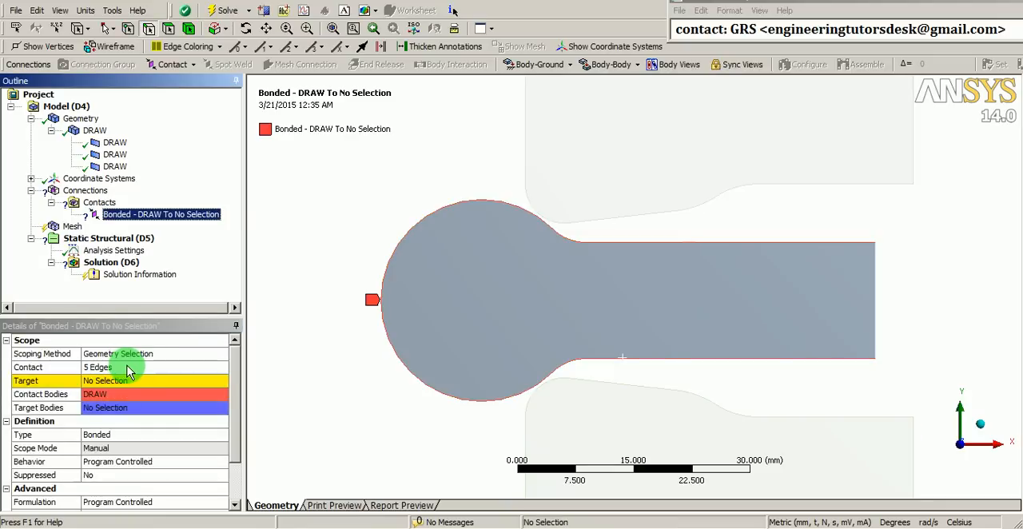
Scope the region's target side to six edges of the upper body, along its left side and the profile facing the middle body
{"action": "left_click", "coordinate": [126, 381]}
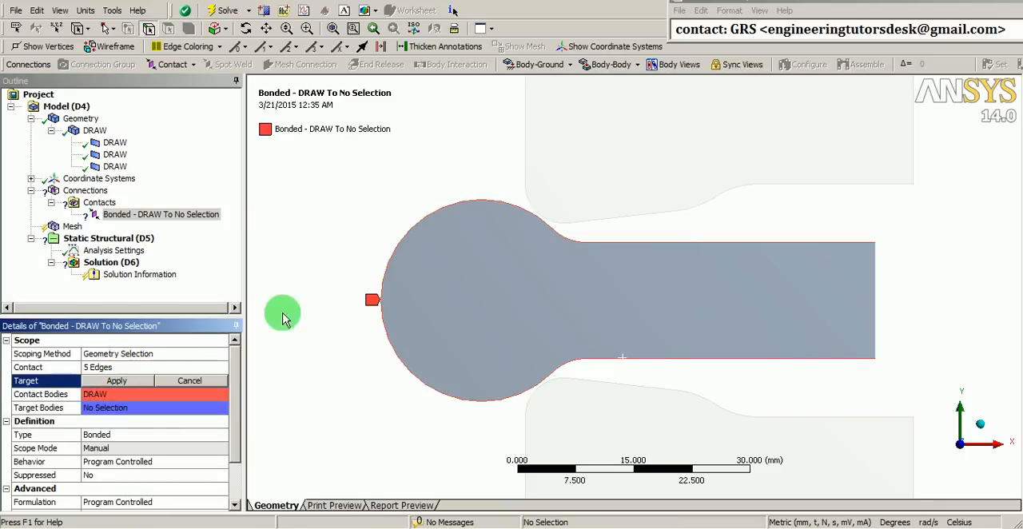
{"action": "left_click", "coordinate": [525, 152]}
{"action": "left_click", "coordinate": [542, 213], "text": "ctrl"}
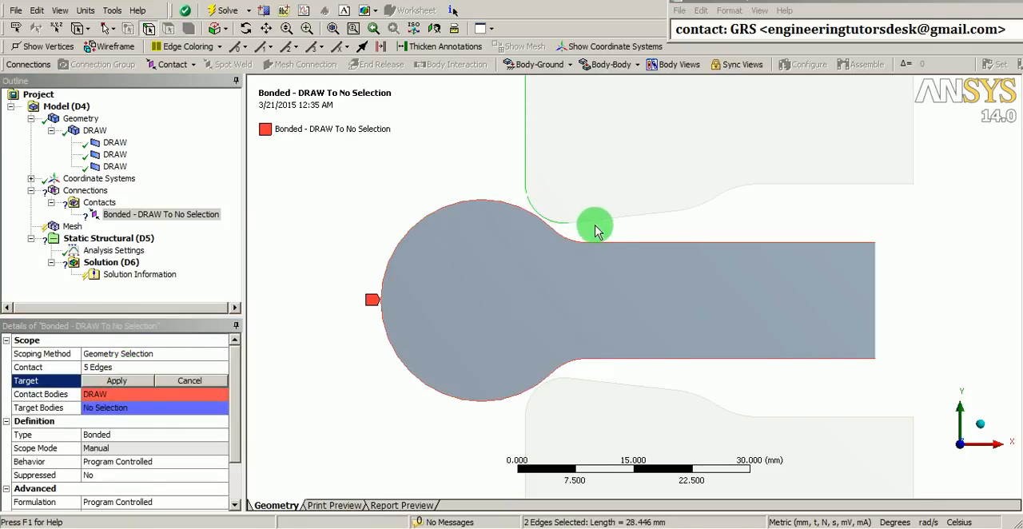
{"action": "left_click", "coordinate": [616, 217], "text": "ctrl"}
{"action": "left_click", "coordinate": [727, 195], "text": "ctrl"}
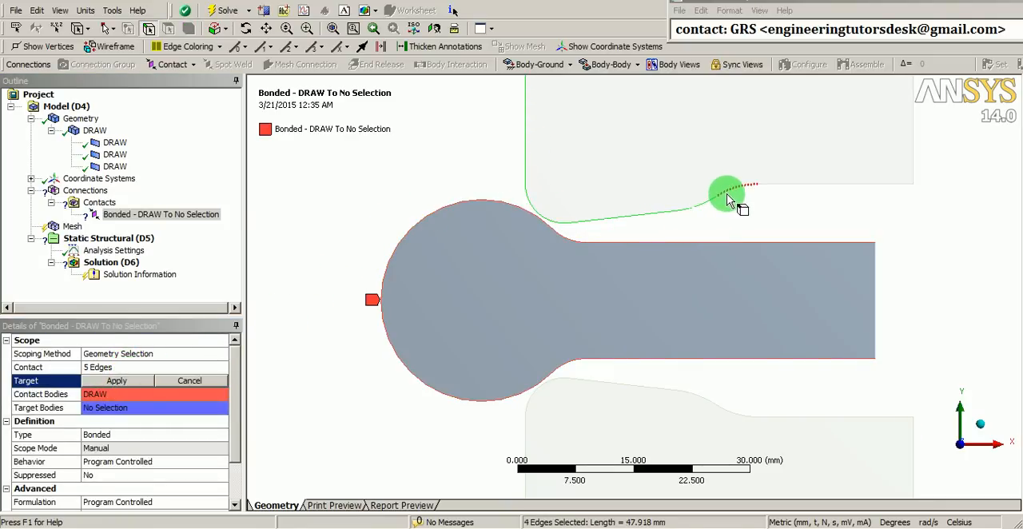
{"action": "left_click", "coordinate": [779, 185], "text": "ctrl"}
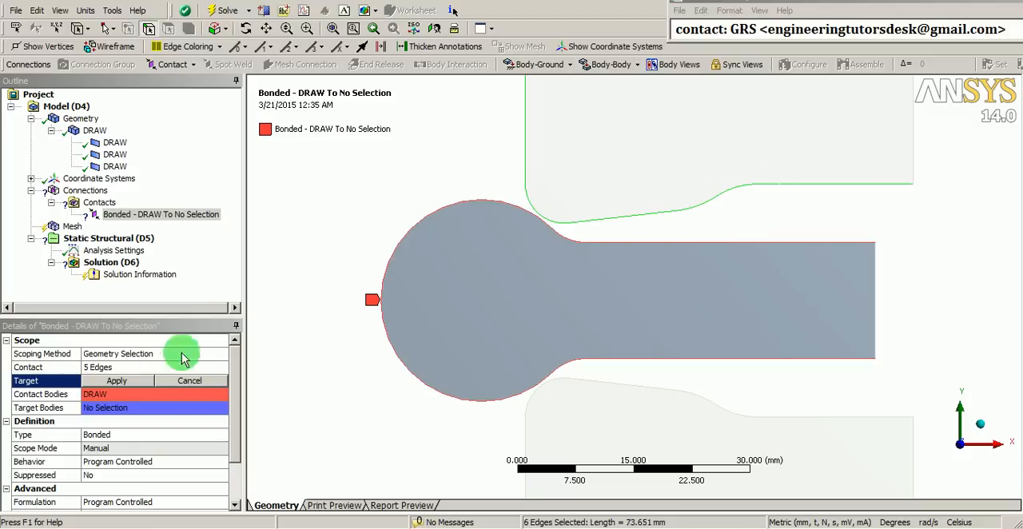
{"action": "left_click", "coordinate": [142, 384]}
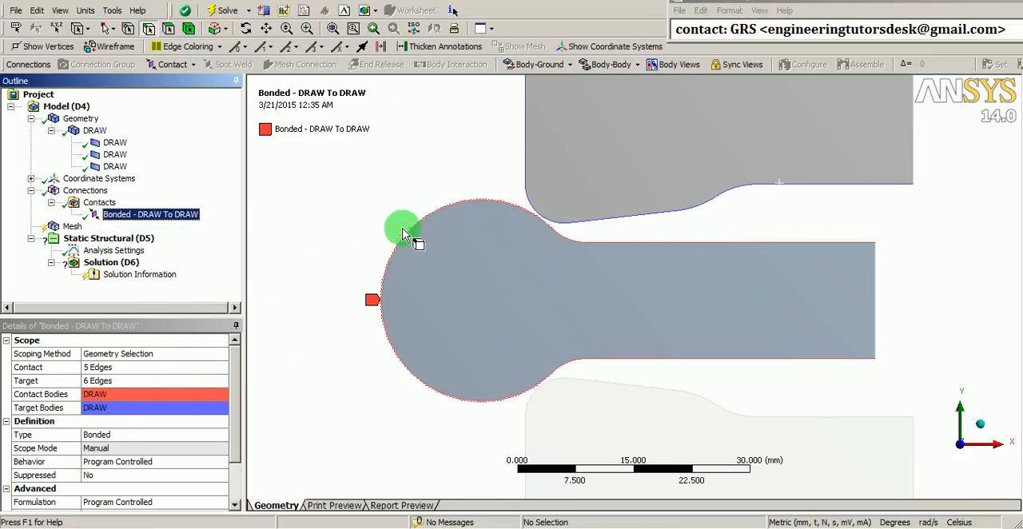
Duplicate the bonded contact region between the middle and upper bodies
{"action": "scroll", "coordinate": [420, 276], "scroll_direction": "down", "scroll_amount": 2}
{"action": "middle_click_drag", "start_coordinate": [507, 298], "coordinate": [451, 275], "text": "ctrl"}
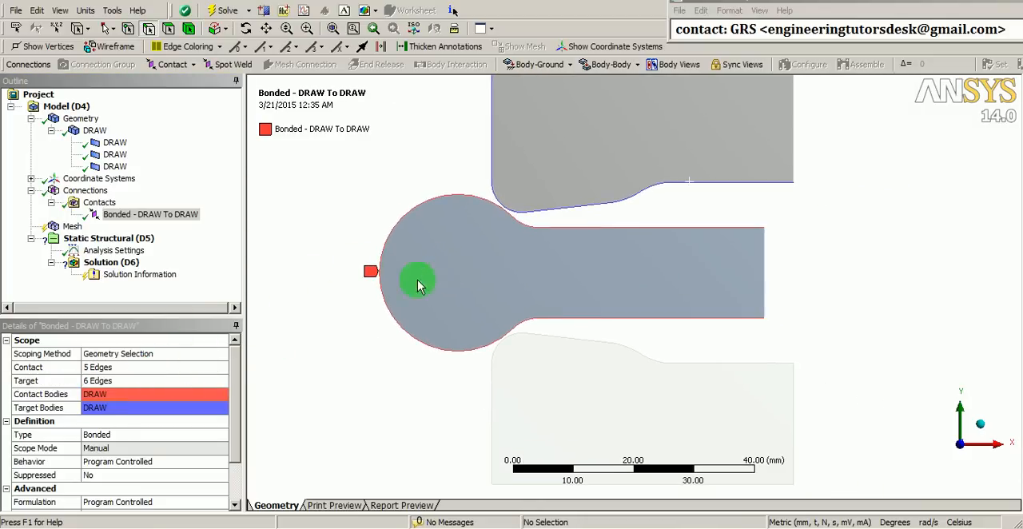
{"action": "left_click", "coordinate": [133, 224]}
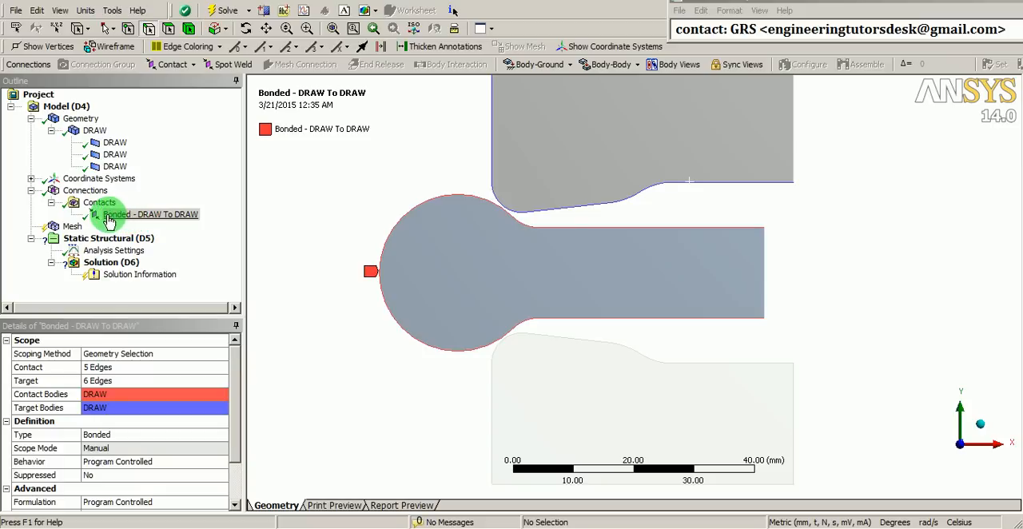
{"action": "right_click", "coordinate": [134, 218]}
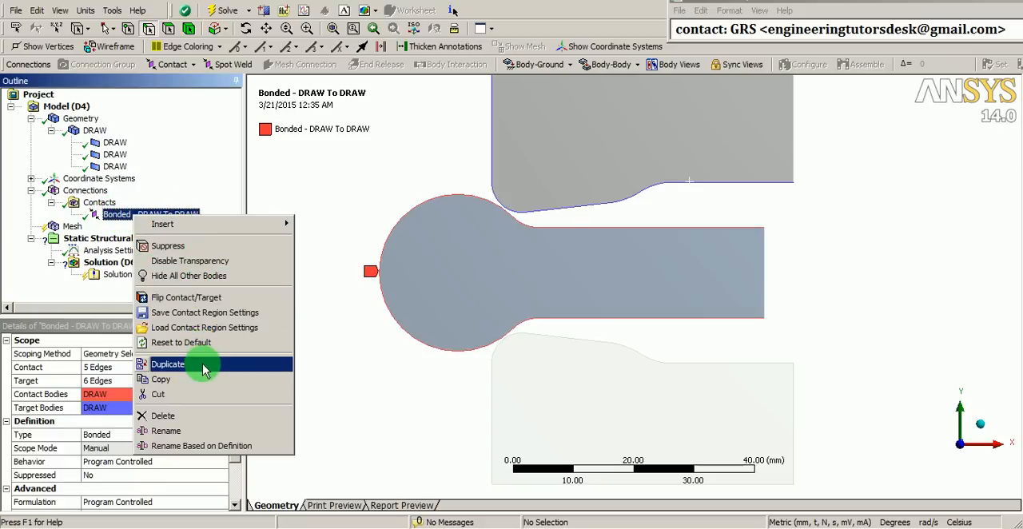
{"action": "left_click", "coordinate": [169, 365]}
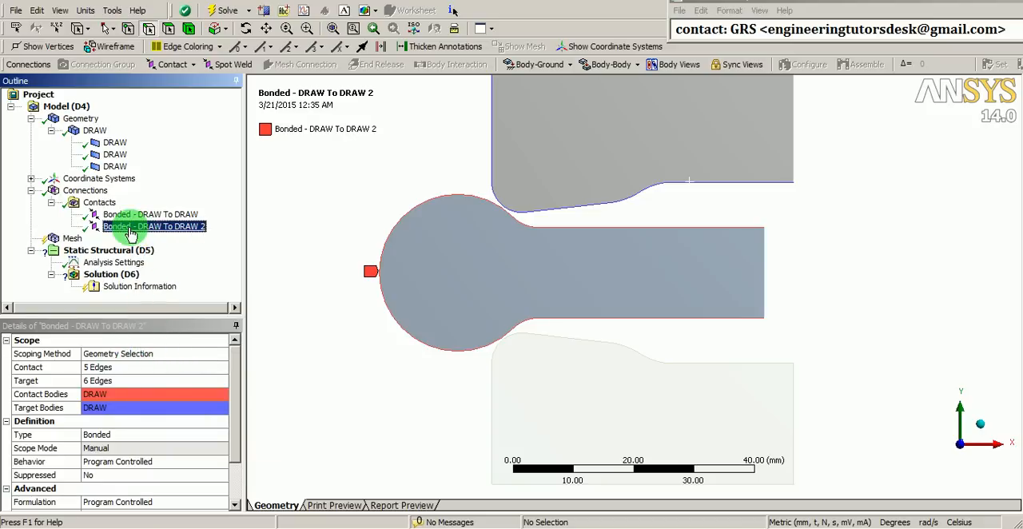
Replace the duplicated contact's target with five edges of the lower body: its left side, rounded corner, slope, one transition curve and upper straight edge
{"action": "mouse_move", "coordinate": [140, 232]}
{"action": "left_mouse_down"}
{"action": "mouse_move", "coordinate": [463, 331]}
{"action": "mouse_move", "coordinate": [538, 326]}
{"action": "left_mouse_up"}
{"action": "mouse_move", "coordinate": [484, 342]}
{"action": "left_mouse_down"}
{"action": "mouse_move", "coordinate": [378, 320]}
{"action": "mouse_move", "coordinate": [373, 230]}
{"action": "mouse_move", "coordinate": [432, 208]}
{"action": "mouse_move", "coordinate": [247, 285]}
{"action": "mouse_move", "coordinate": [136, 370]}
{"action": "left_mouse_up"}
{"action": "left_click", "coordinate": [125, 380]}
{"action": "middle_click_drag", "start_coordinate": [633, 381], "coordinate": [610, 311], "text": "ctrl"}
{"action": "middle_click_drag", "start_coordinate": [557, 426], "coordinate": [551, 379], "text": "shift"}
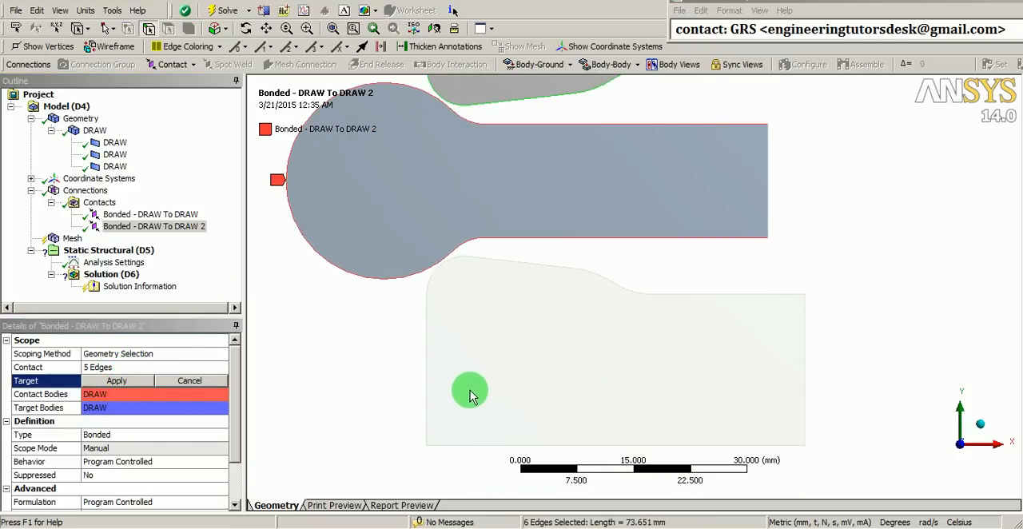
{"action": "left_click", "coordinate": [427, 375]}
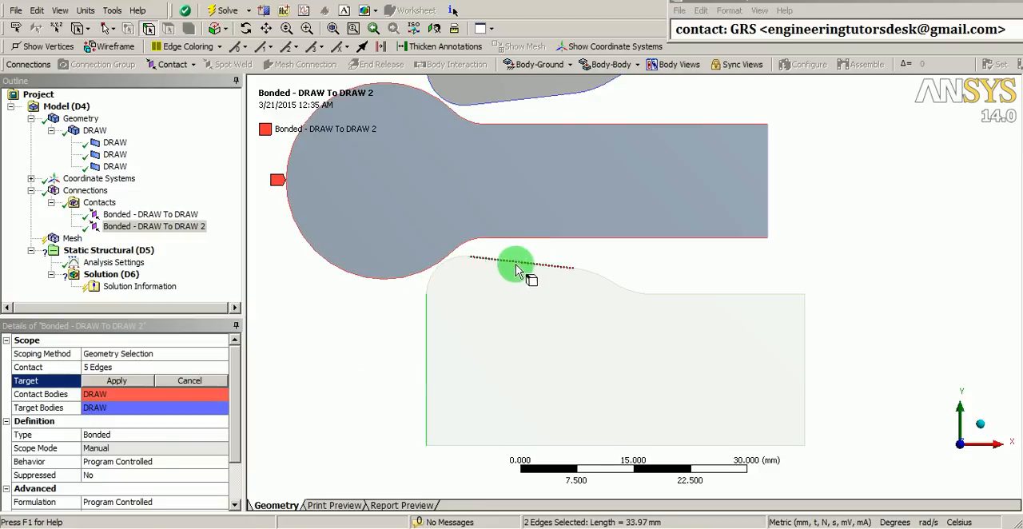
{"action": "mouse_move", "coordinate": [516, 266]}
{"action": "left_mouse_down", "text": "ctrl"}
{"action": "mouse_move", "coordinate": [678, 293]}
{"action": "mouse_move", "coordinate": [671, 340]}
{"action": "left_mouse_up", "text": "ctrl"}
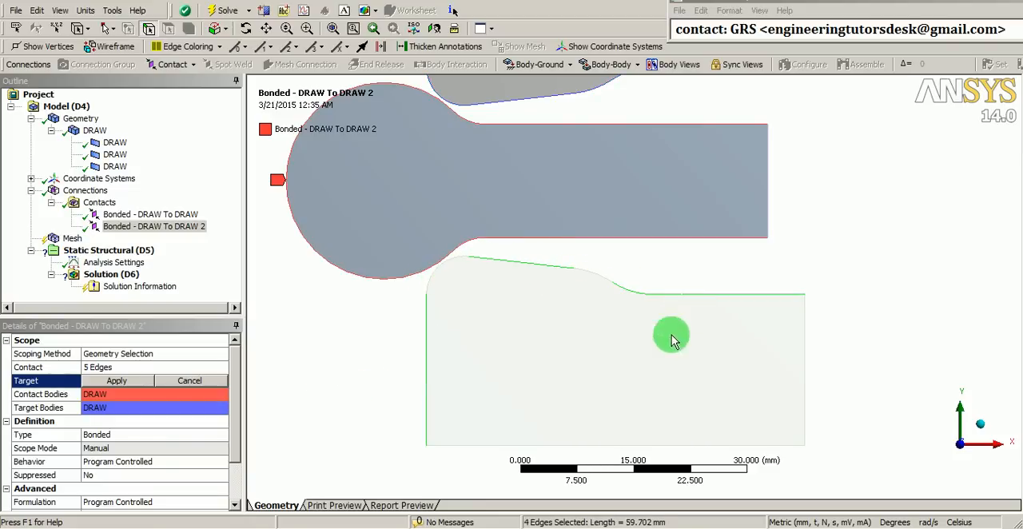
{"action": "scroll", "coordinate": [476, 313], "scroll_direction": "down", "scroll_amount": 1}
{"action": "scroll", "coordinate": [479, 315], "scroll_direction": "up", "scroll_amount": 1}
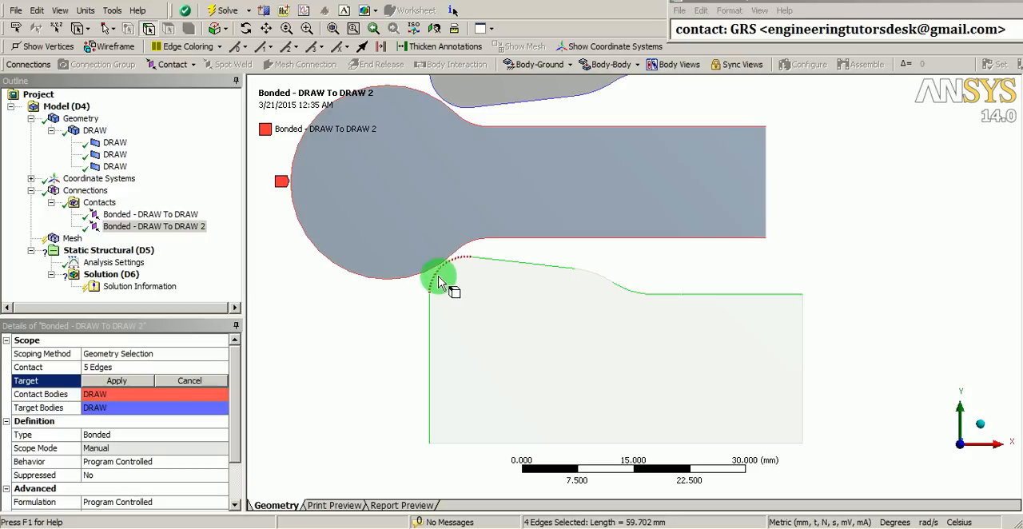
{"action": "left_click", "coordinate": [439, 281], "text": "ctrl"}
{"action": "left_click", "coordinate": [137, 382]}
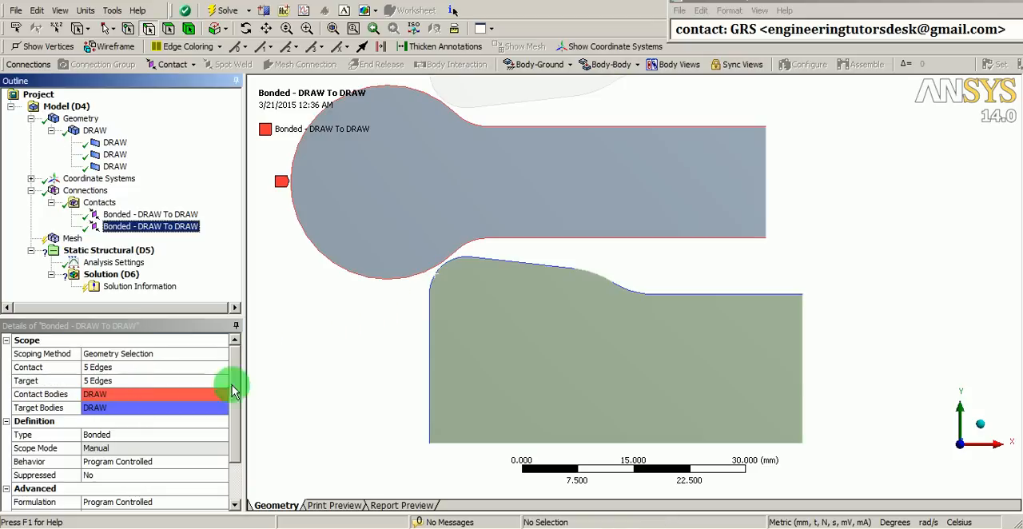
Add the lower body's omitted convex transition edge to the duplicated contact's target, making six target edges
{"action": "middle_click_drag", "start_coordinate": [443, 334], "coordinate": [467, 265], "text": "shift"}
{"action": "left_click", "coordinate": [125, 381]}
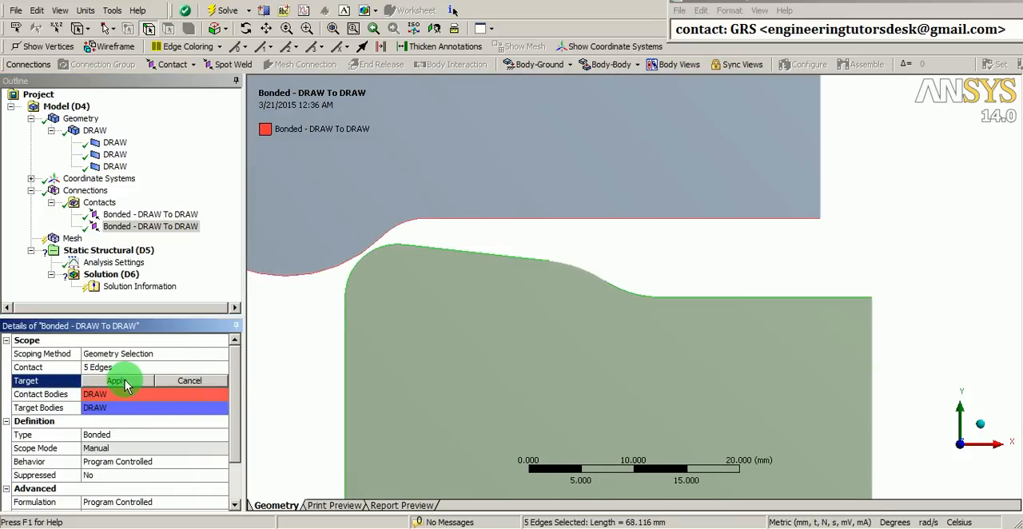
{"action": "left_click", "coordinate": [583, 266], "text": "ctrl"}
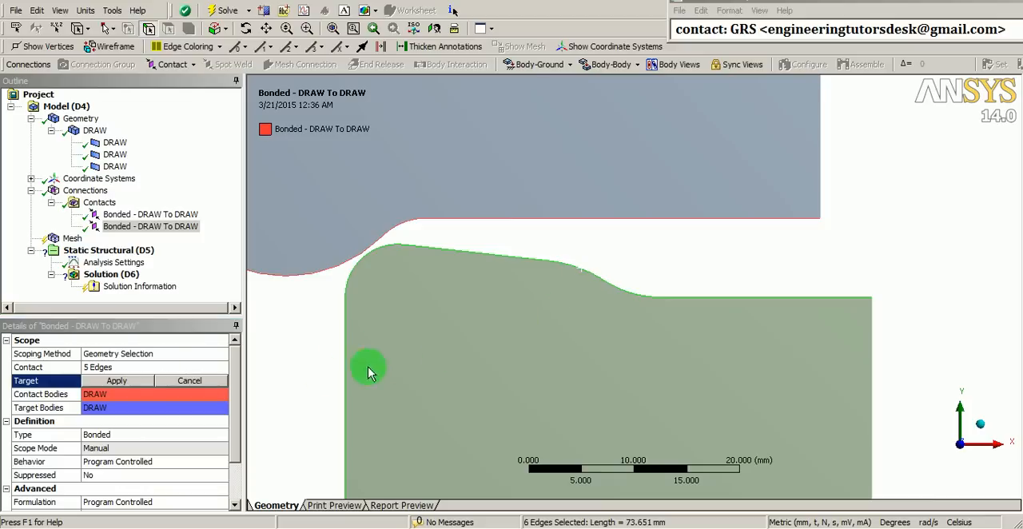
{"action": "left_click", "coordinate": [132, 380]}
Examine the contact and target edges of both bonded contact regions in turn
{"action": "middle_click_drag", "start_coordinate": [665, 218], "coordinate": [647, 286], "text": "shift"}
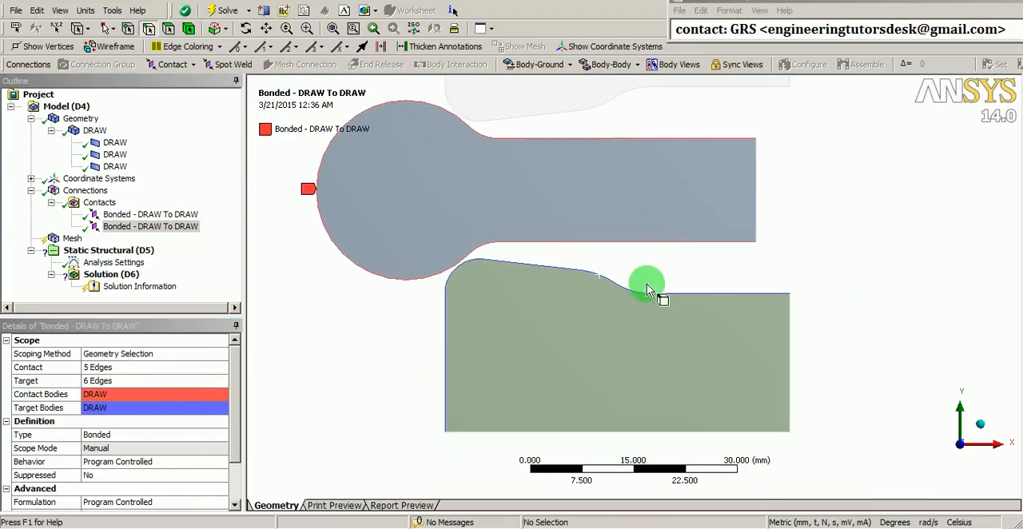
{"action": "middle_click_drag", "start_coordinate": [642, 197], "coordinate": [650, 277], "text": "ctrl"}
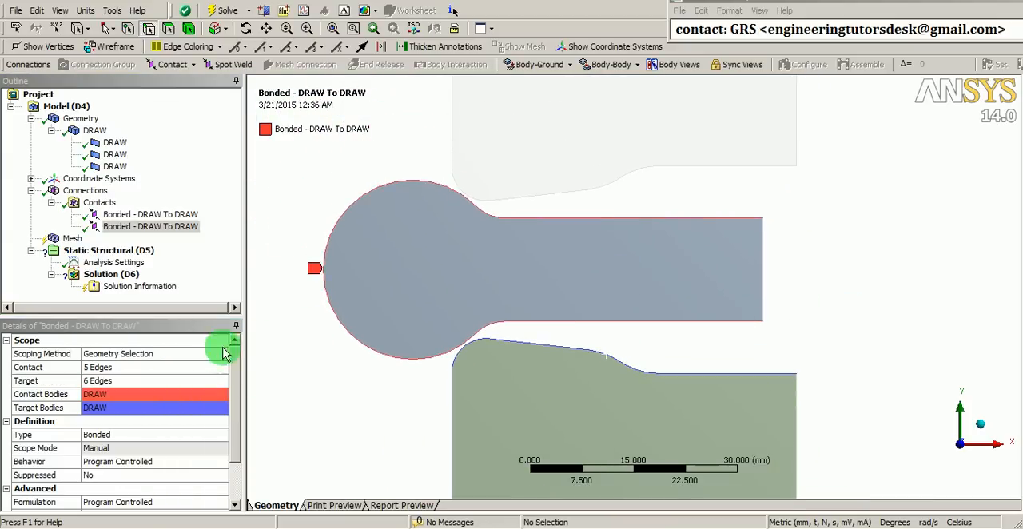
{"action": "left_click", "coordinate": [150, 215]}
{"action": "middle_click_drag", "start_coordinate": [589, 194], "coordinate": [602, 326], "text": "shift"}
{"action": "middle_click_drag", "start_coordinate": [537, 374], "coordinate": [549, 337], "text": "shift"}
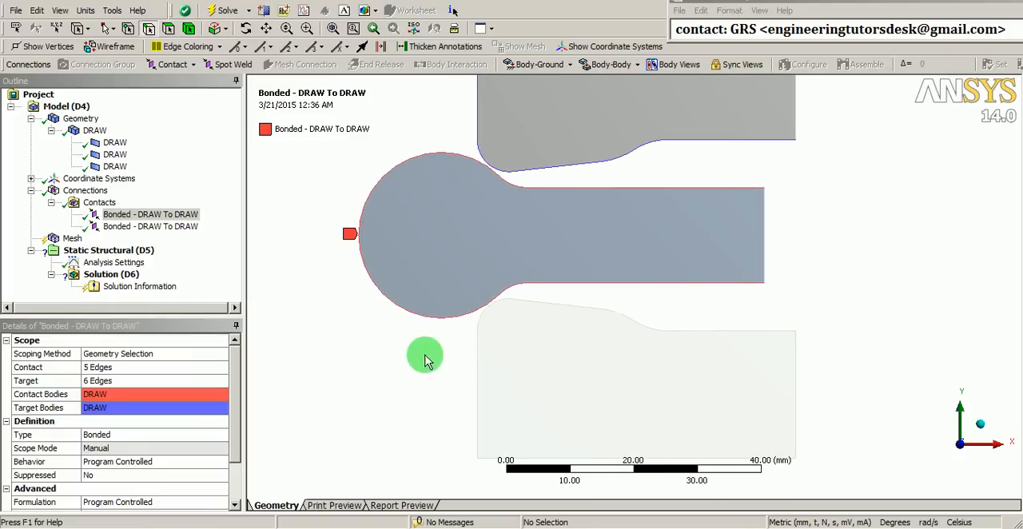
{"action": "left_click", "coordinate": [169, 228]}
{"action": "middle_click_drag", "start_coordinate": [349, 298], "coordinate": [466, 343], "text": "shift"}
Change both bonded contact regions together to Frictional type with a friction coefficient of 0.14
{"action": "left_click", "coordinate": [171, 214]}
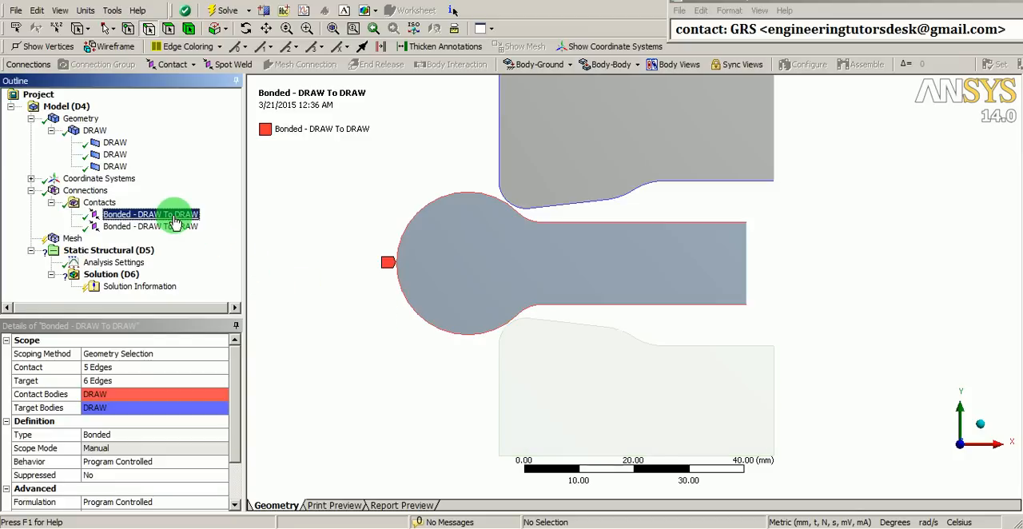
{"action": "left_click", "coordinate": [171, 227], "text": "ctrl"}
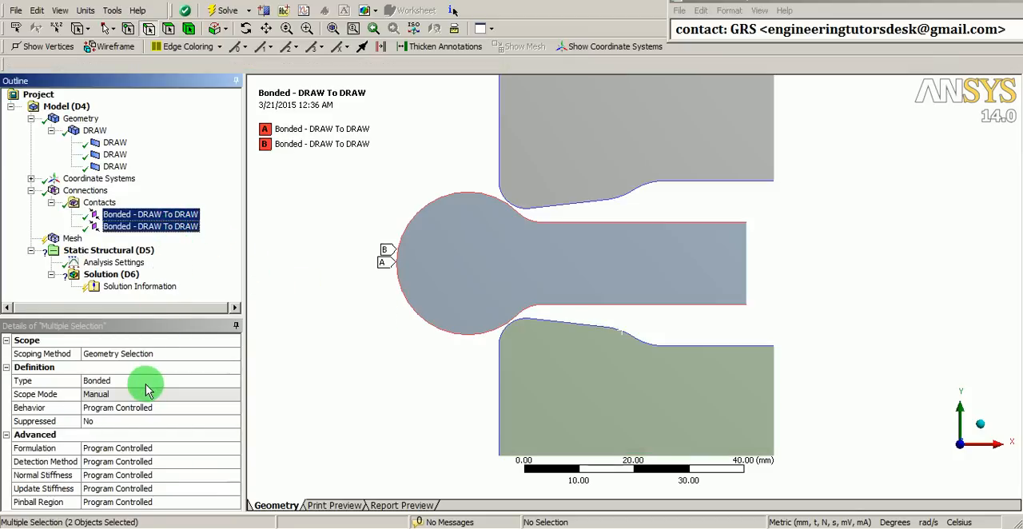
{"action": "left_click", "coordinate": [191, 382]}
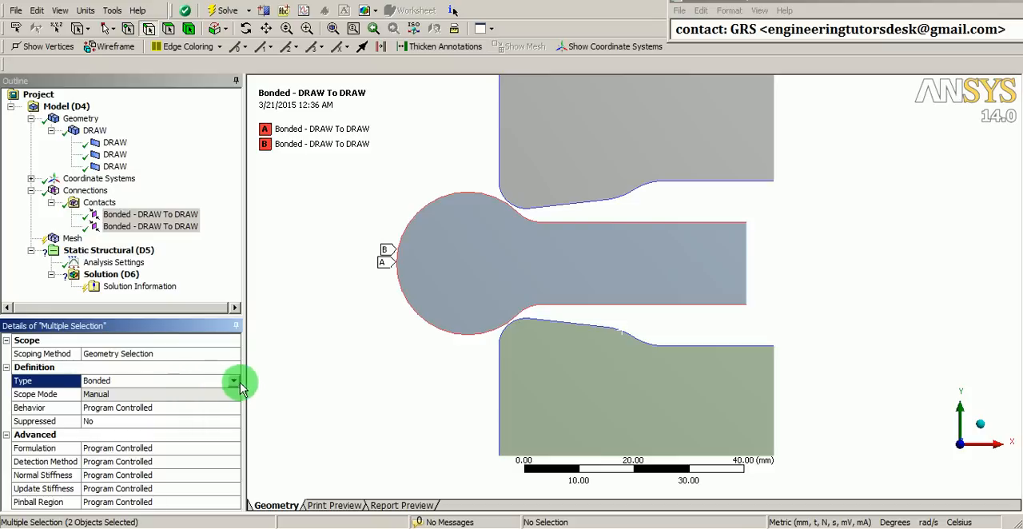
{"action": "left_click", "coordinate": [234, 384]}
{"action": "left_click", "coordinate": [105, 431]}
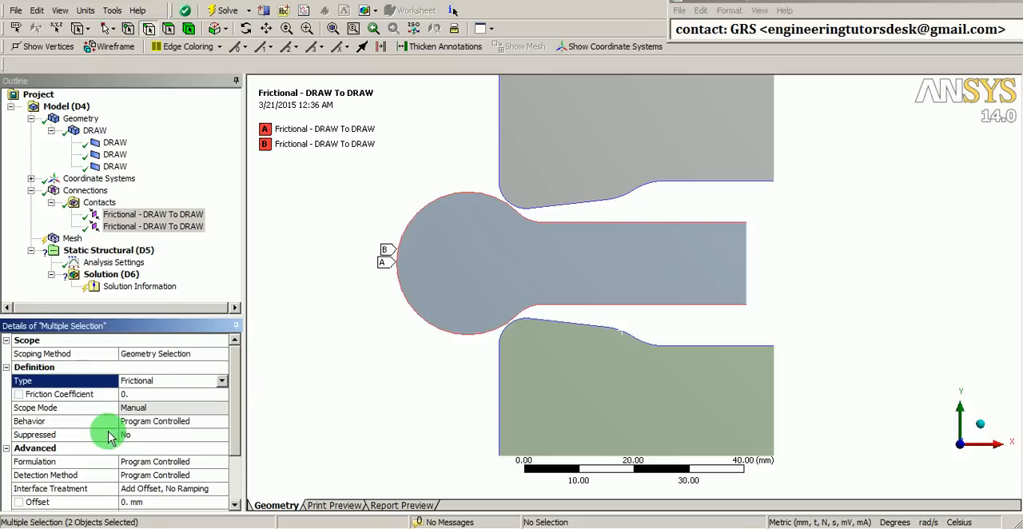
{"action": "left_click", "coordinate": [143, 393]}
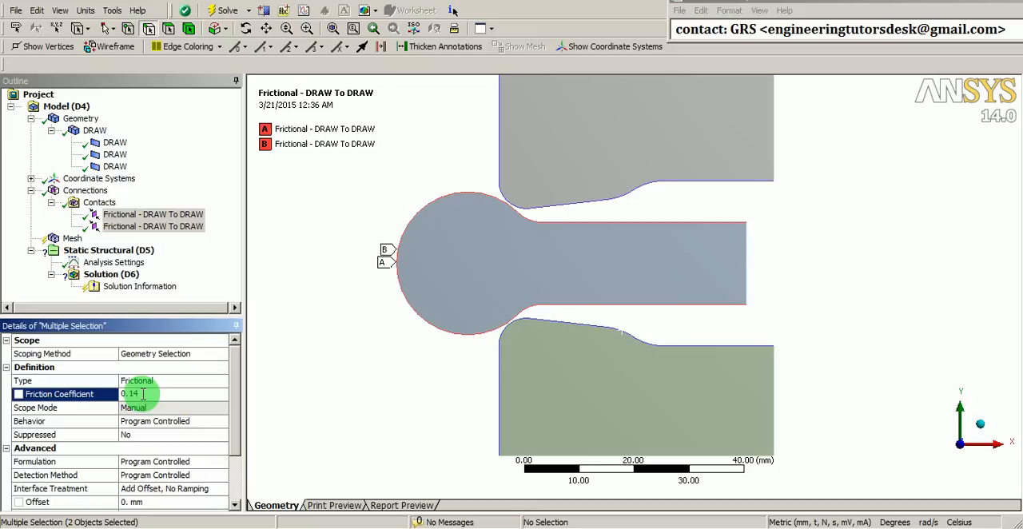
{"action": "type", "text": "0.14"}
Set the behavior of both frictional contacts to Symmetric and their formulation to Pure Penalty
{"action": "left_click", "coordinate": [151, 421]}
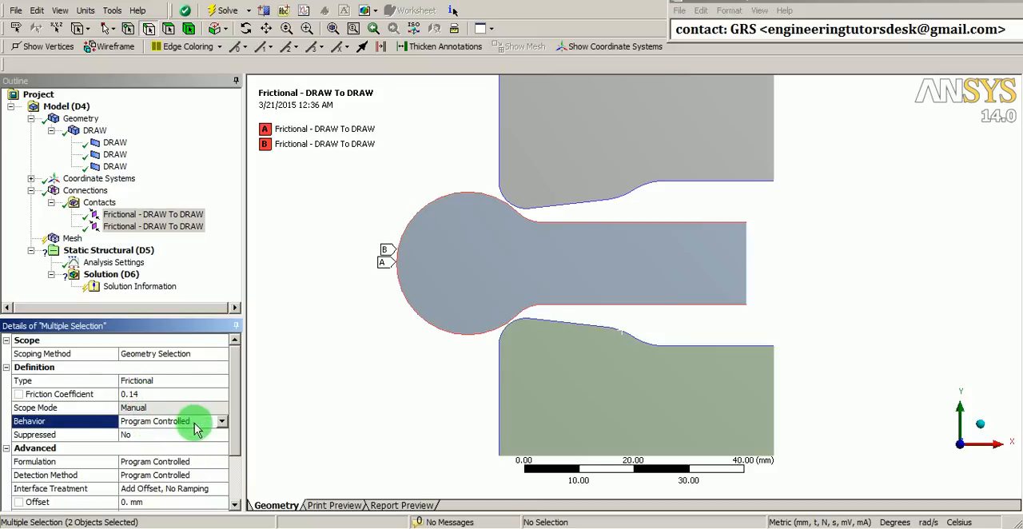
{"action": "left_click", "coordinate": [222, 424]}
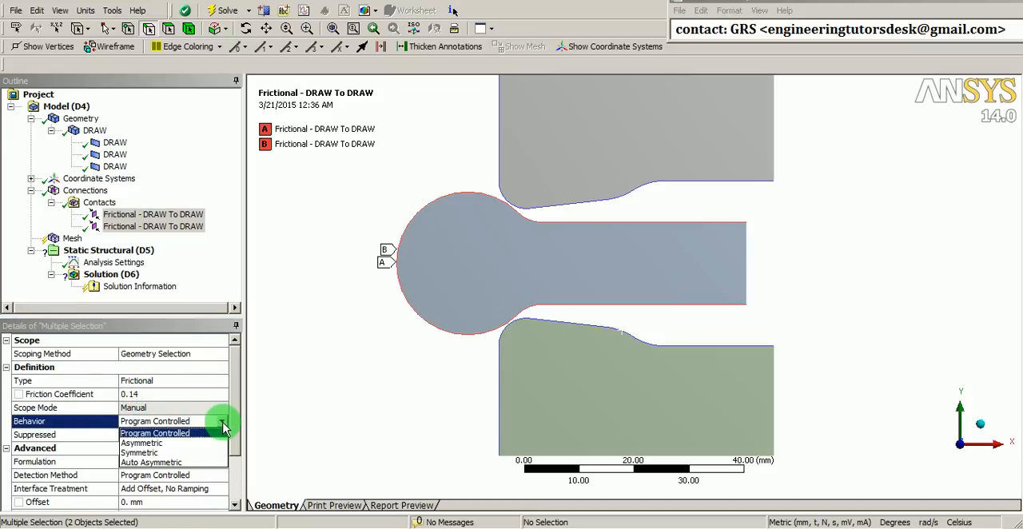
{"action": "left_click", "coordinate": [151, 452]}
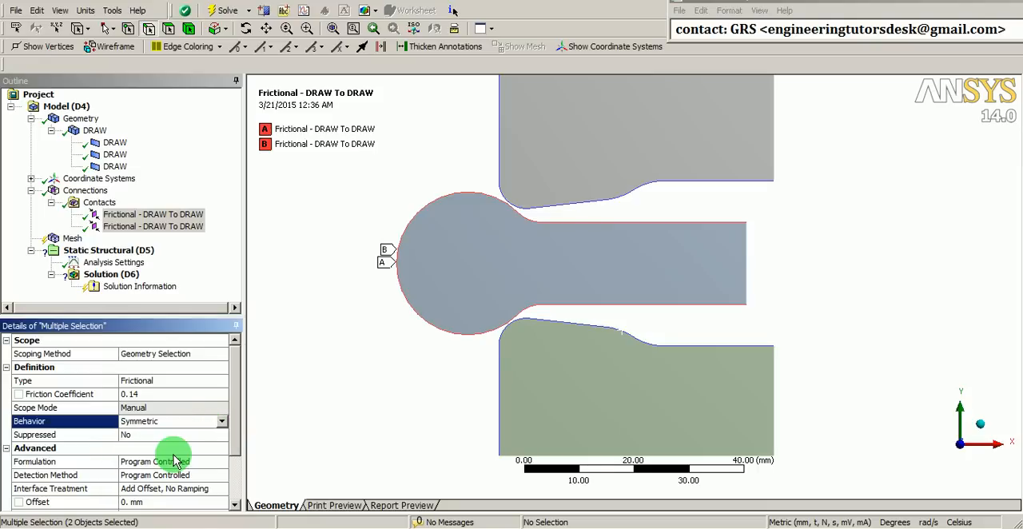
{"action": "scroll", "coordinate": [171, 451], "scroll_direction": "down", "scroll_amount": 2}
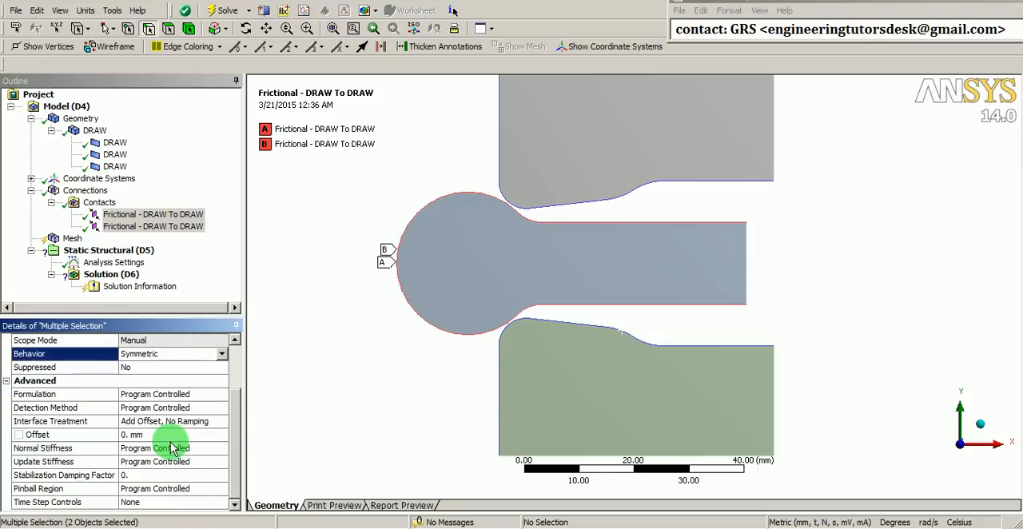
{"action": "left_click", "coordinate": [213, 395]}
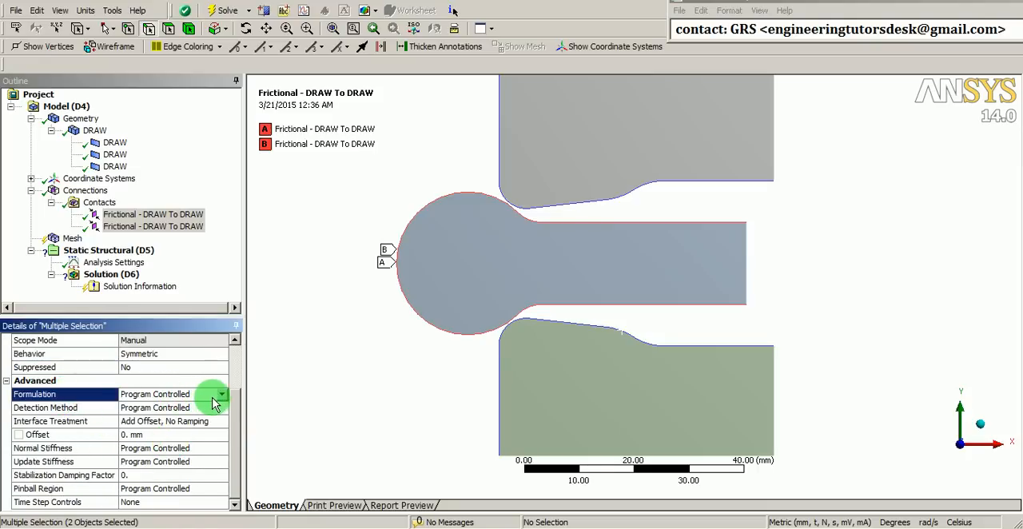
{"action": "left_click", "coordinate": [222, 395]}
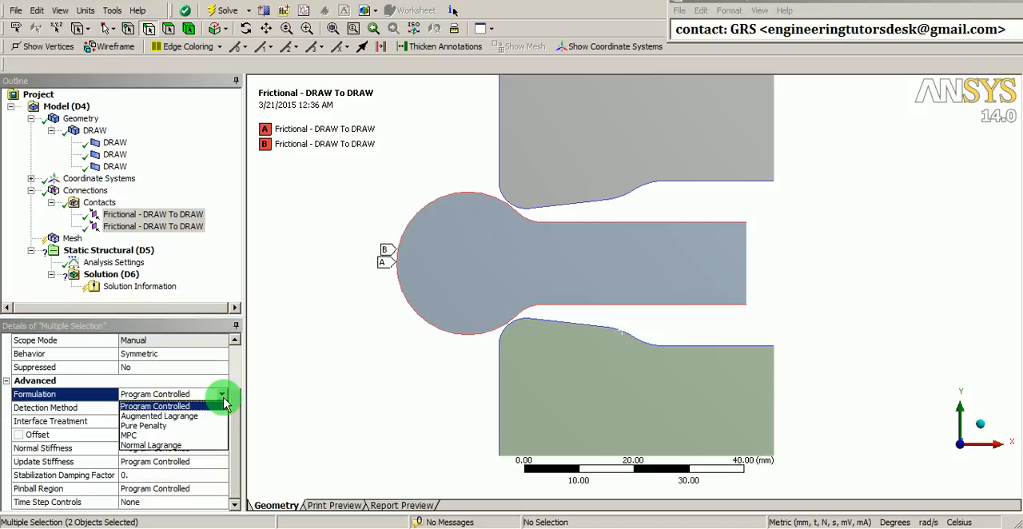
{"action": "left_click", "coordinate": [143, 426]}
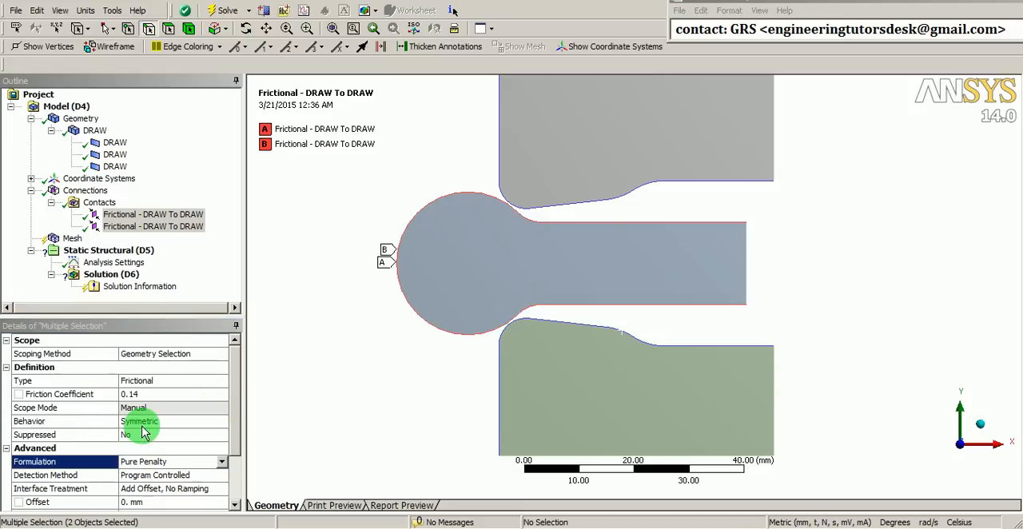
Set the detection method of both frictional contacts to Nodal-Normal To Target
{"action": "scroll", "coordinate": [143, 432], "scroll_direction": "down", "scroll_amount": 2}
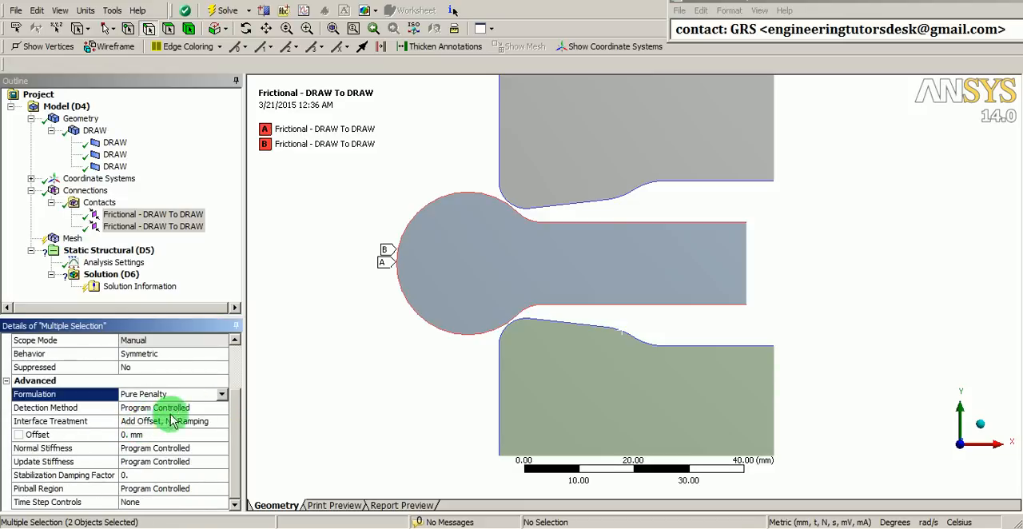
{"action": "left_click", "coordinate": [222, 409]}
{"action": "left_click", "coordinate": [222, 410]}
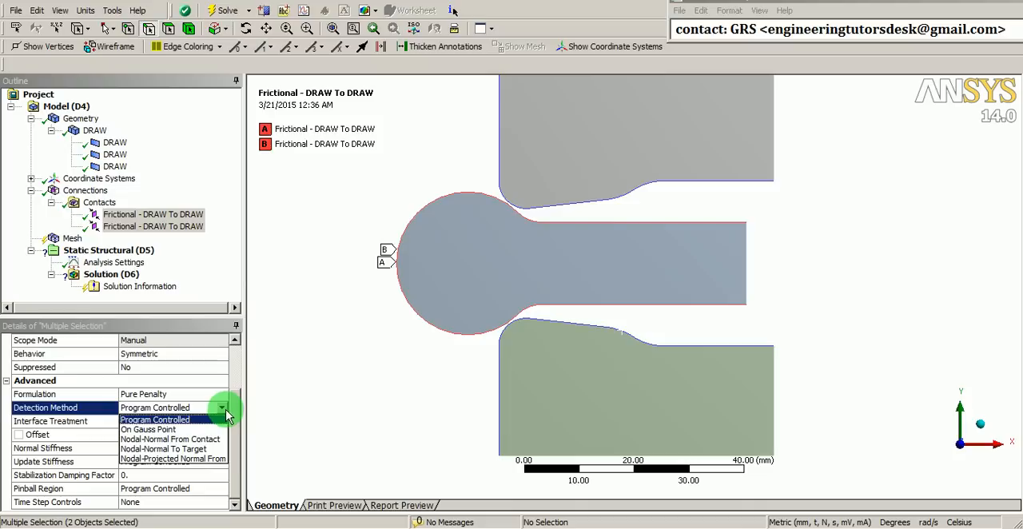
{"action": "left_click", "coordinate": [145, 449]}
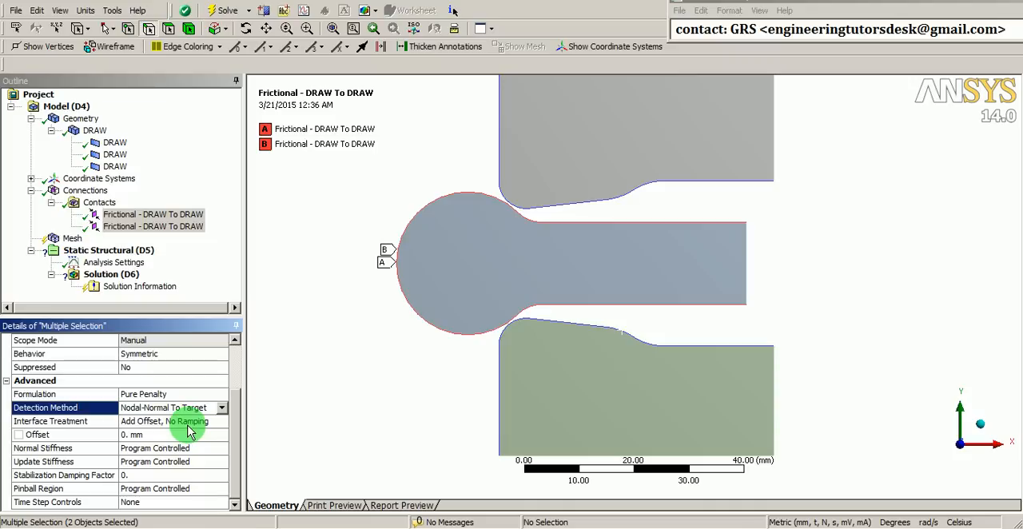
Switch the normal stiffness of both contacts to Manual with a normal stiffness factor of 0.1
{"action": "left_click", "coordinate": [171, 449]}
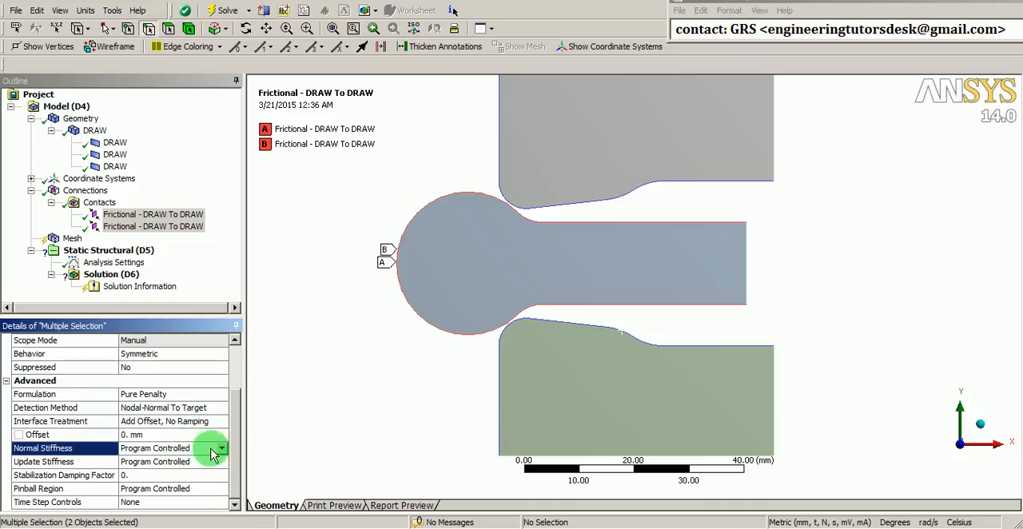
{"action": "left_click", "coordinate": [222, 449]}
{"action": "left_click", "coordinate": [210, 461]}
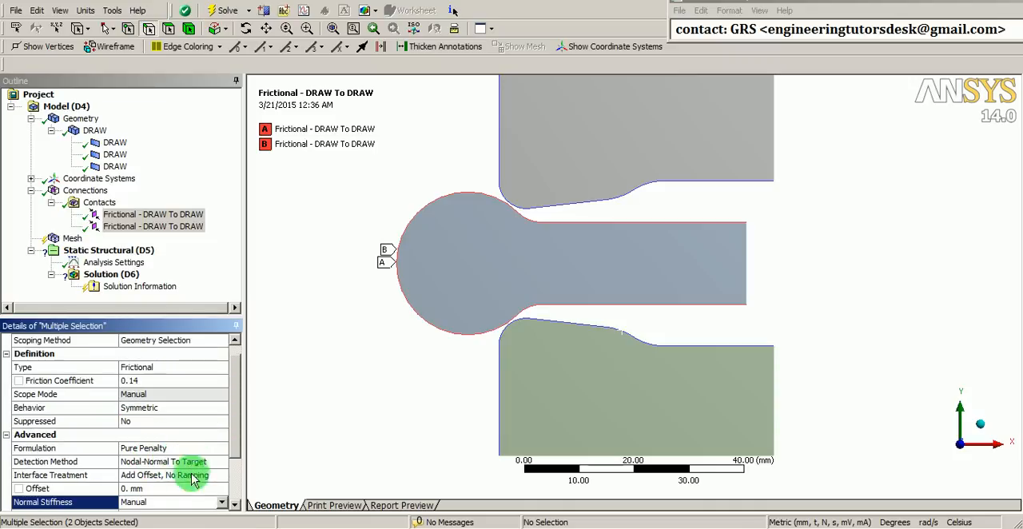
{"action": "scroll", "coordinate": [192, 484], "scroll_direction": "down", "scroll_amount": 2}
{"action": "left_click", "coordinate": [159, 449]}
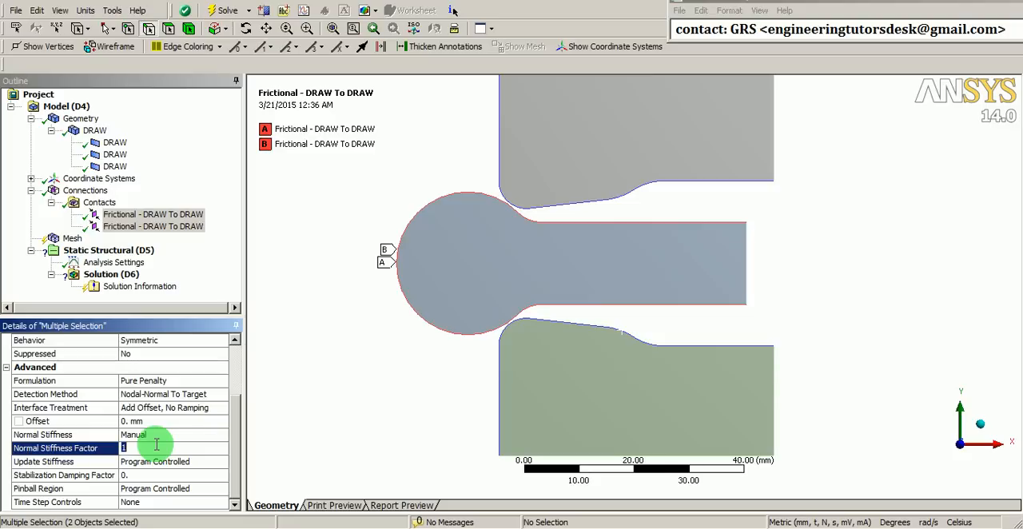
{"action": "type", "text": "0.1"}
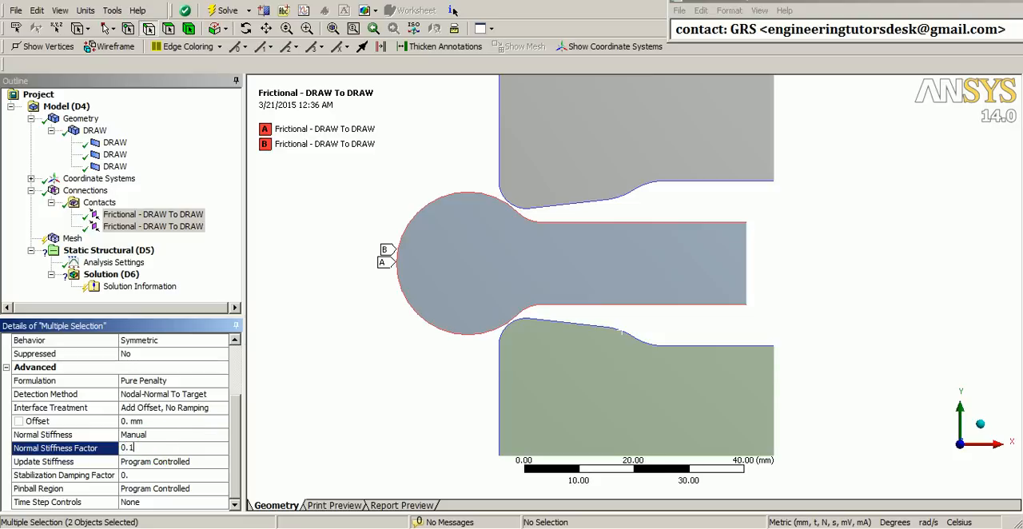
Have both contacts update their stiffness at each iteration
{"action": "left_click", "coordinate": [192, 464]}
{"action": "left_click", "coordinate": [192, 464]}
{"action": "left_click", "coordinate": [192, 494]}
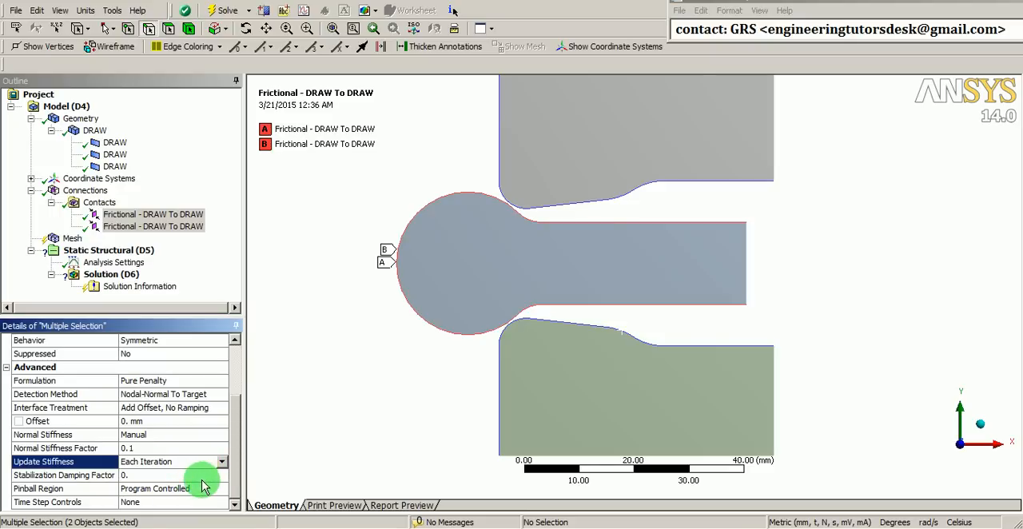
Define the pinball region of both contacts by radius and set the pinball radius to 2 mm
{"action": "left_click", "coordinate": [204, 487]}
{"action": "left_click", "coordinate": [221, 488]}
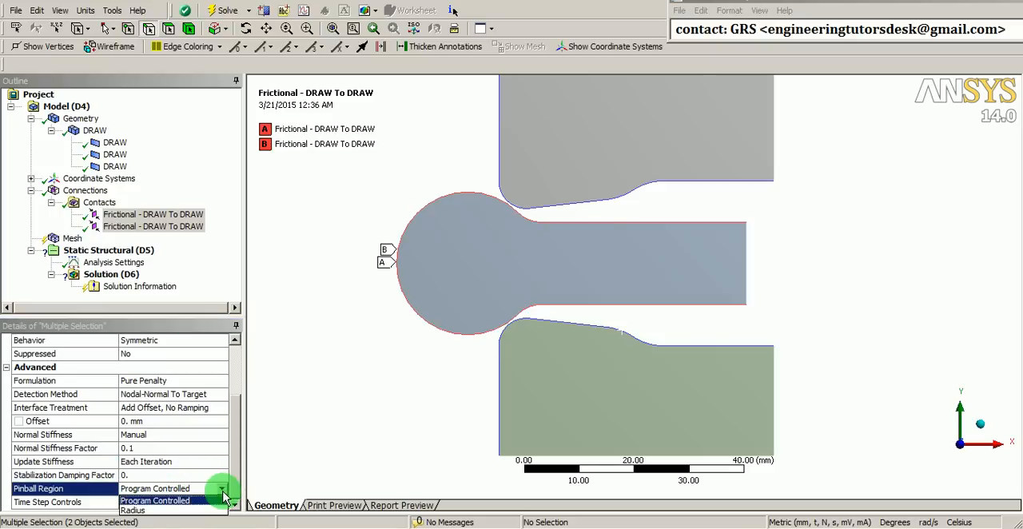
{"action": "left_click", "coordinate": [153, 511]}
{"action": "left_click", "coordinate": [154, 488]}
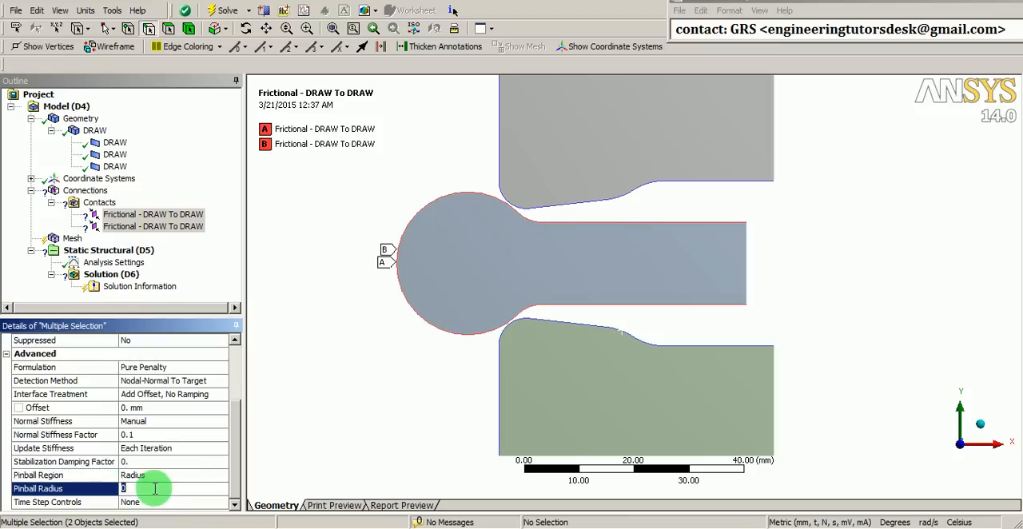
{"action": "left_click", "coordinate": [94, 465]}
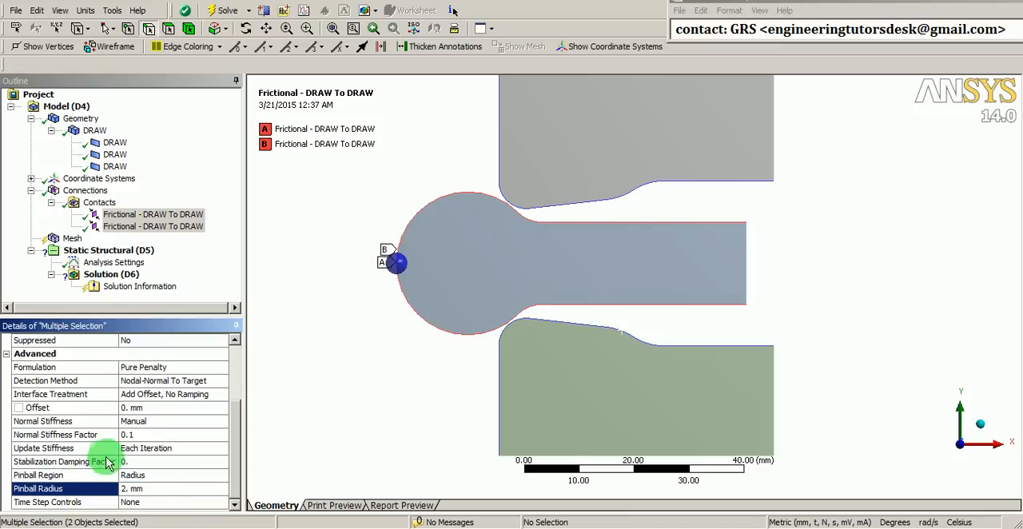
{"action": "left_click_drag", "start_coordinate": [234, 437], "coordinate": [237, 390]}
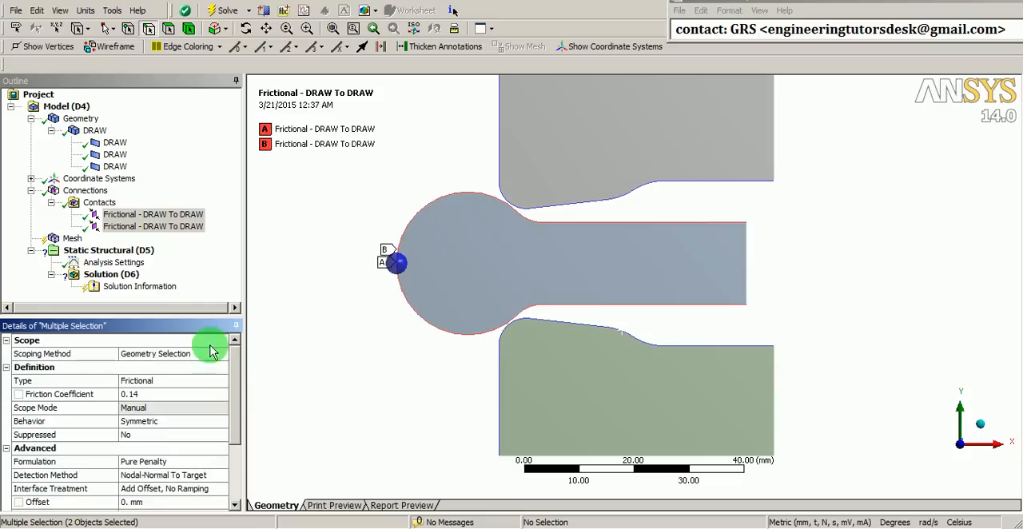
Add a mesh refinement control scoped to the faces of the upper, middle and lower bodies
{"action": "left_click", "coordinate": [51, 204]}
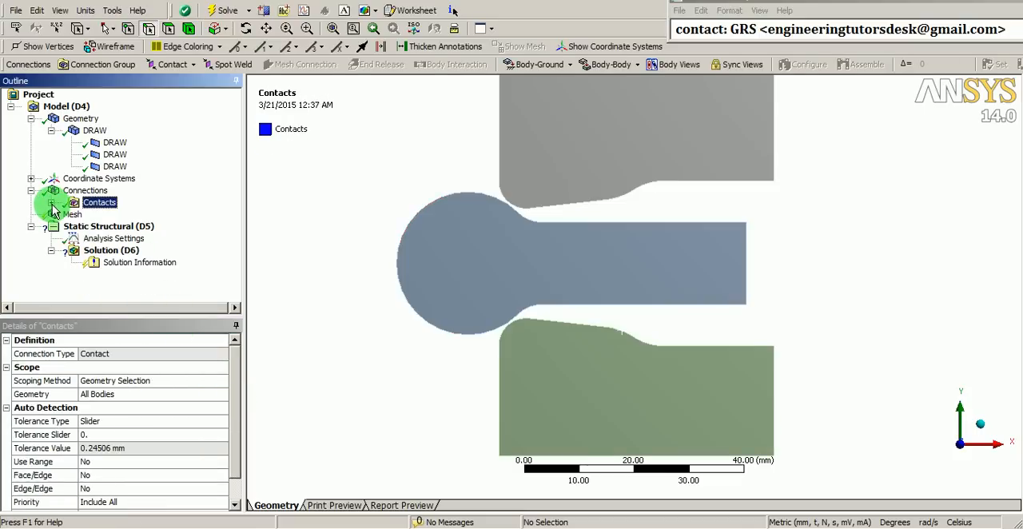
{"action": "left_click", "coordinate": [70, 214]}
{"action": "right_click", "coordinate": [77, 214]}
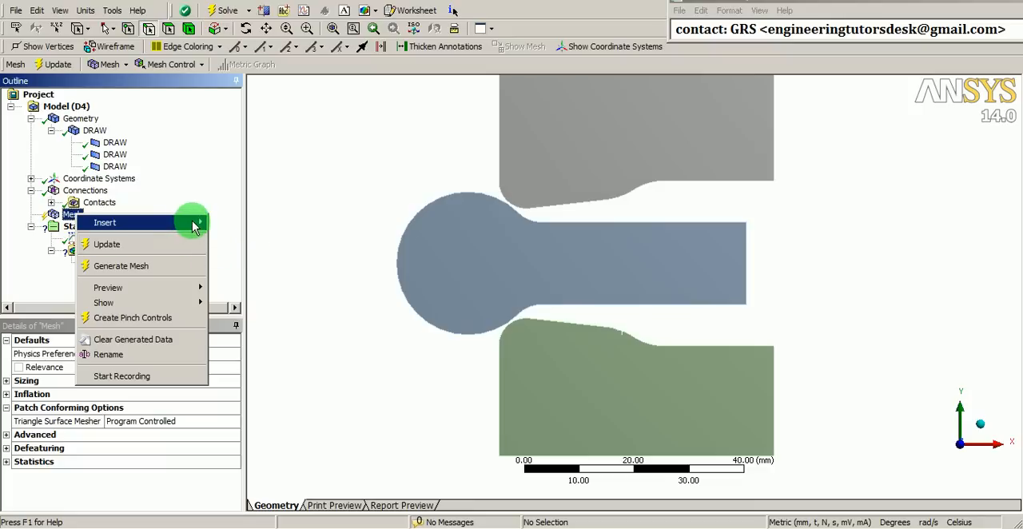
{"action": "mouse_move", "coordinate": [194, 222]}
{"action": "left_click", "coordinate": [253, 274]}
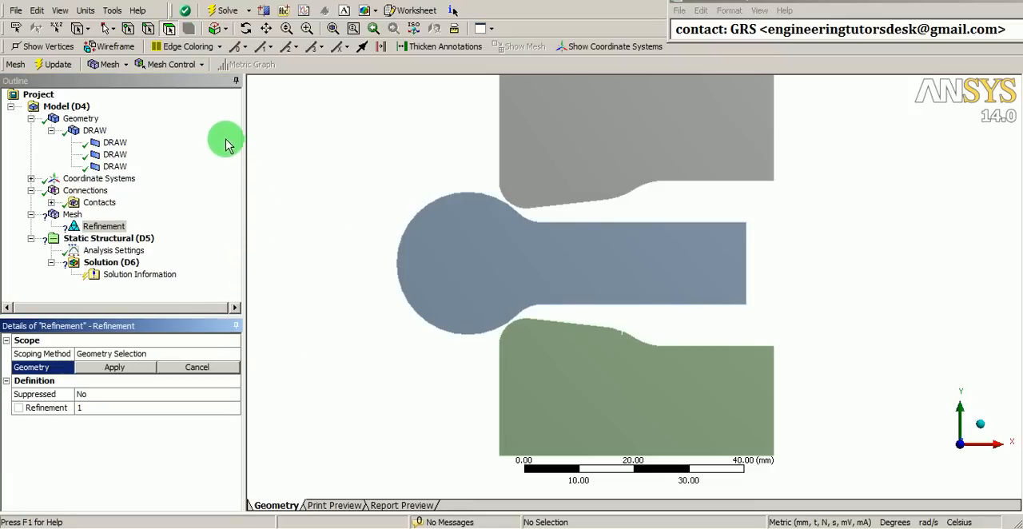
{"action": "left_click", "coordinate": [169, 31]}
{"action": "left_click", "coordinate": [530, 122]}
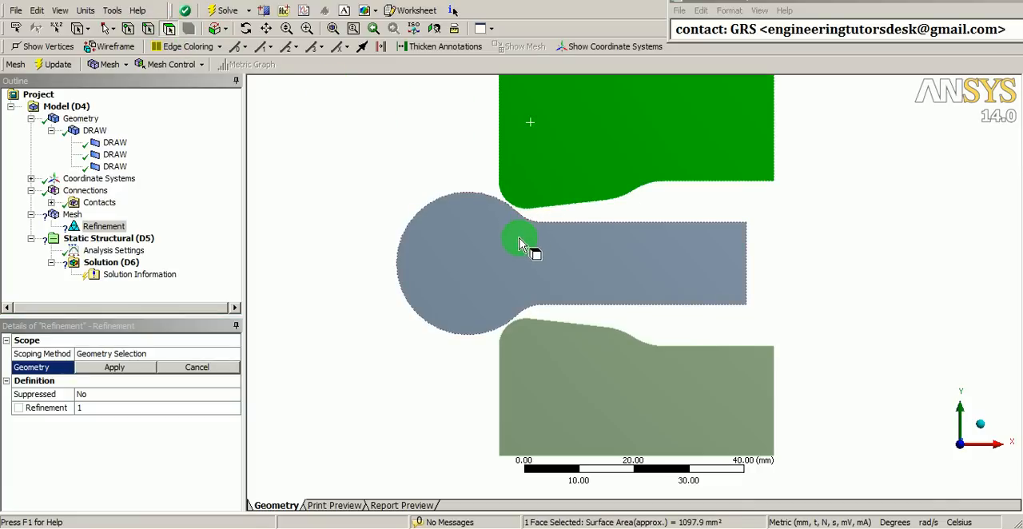
{"action": "left_click", "coordinate": [513, 240], "text": "ctrl"}
{"action": "left_click", "coordinate": [562, 377], "text": "ctrl"}
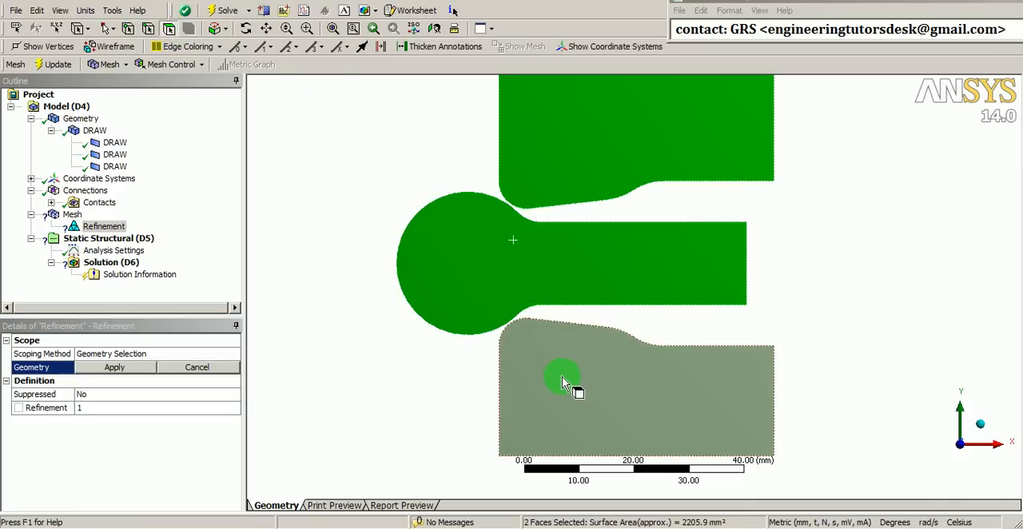
{"action": "left_click", "coordinate": [565, 389], "text": "ctrl"}
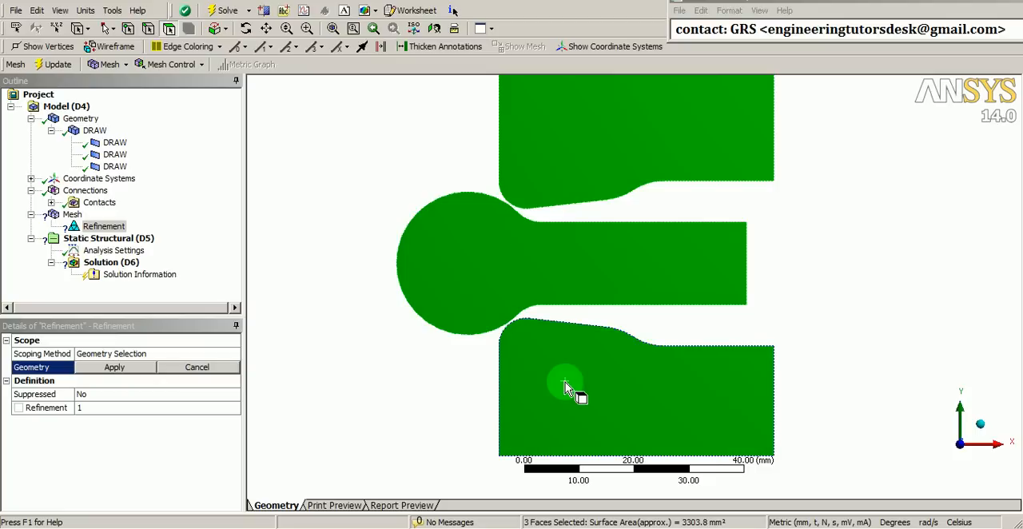
{"action": "left_click", "coordinate": [137, 375]}
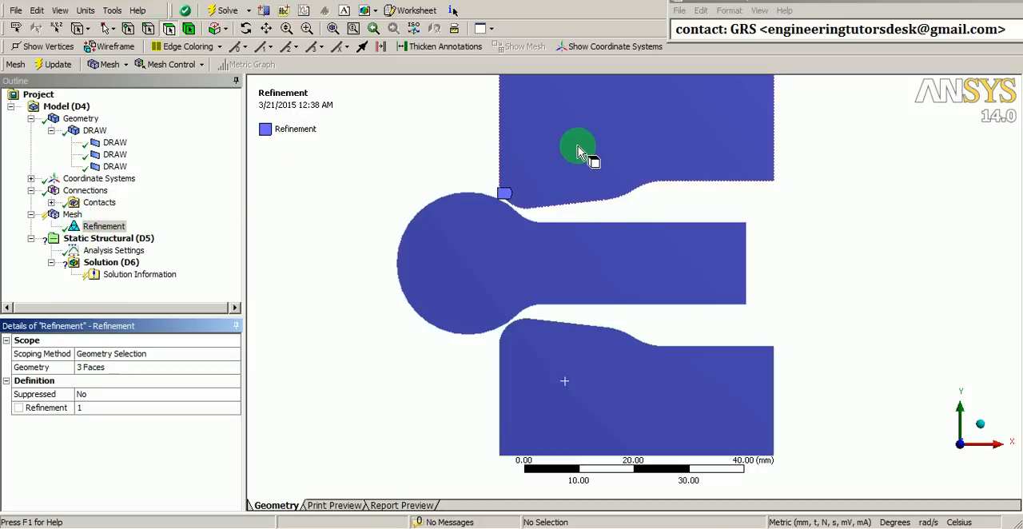
Generate the mesh on the upper body only
{"action": "left_click", "coordinate": [578, 152]}
{"action": "right_click", "coordinate": [578, 150]}
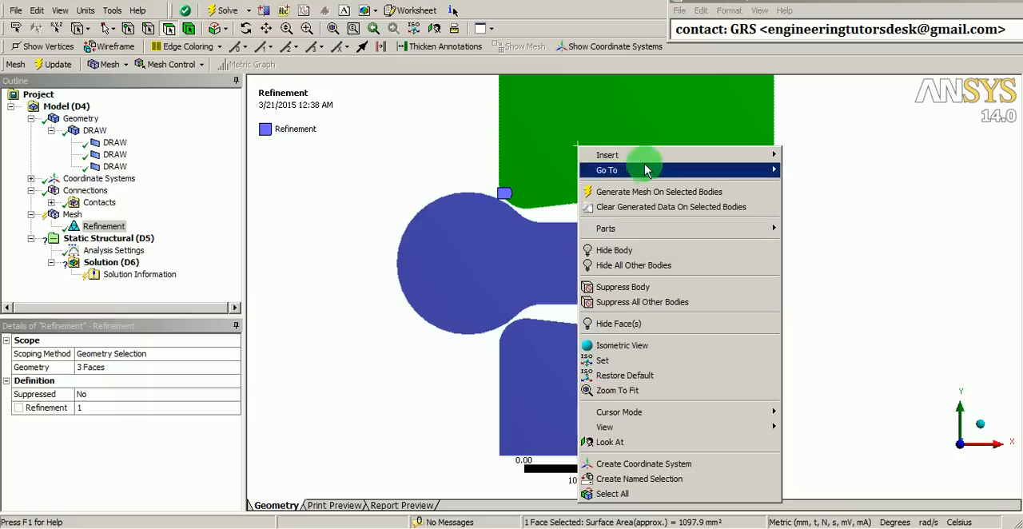
{"action": "left_click", "coordinate": [640, 196]}
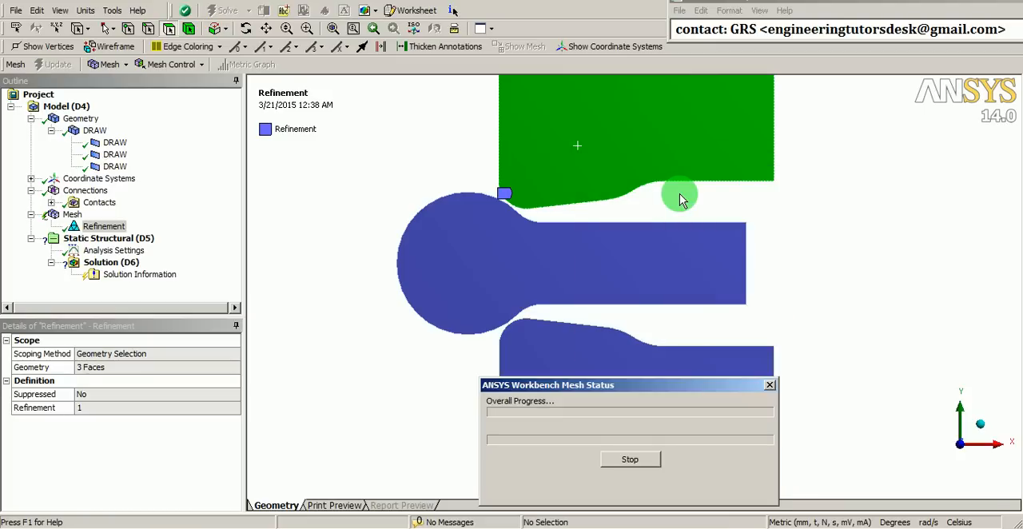
Generate the mesh on the middle body and on the lower body
{"action": "left_click", "coordinate": [476, 243]}
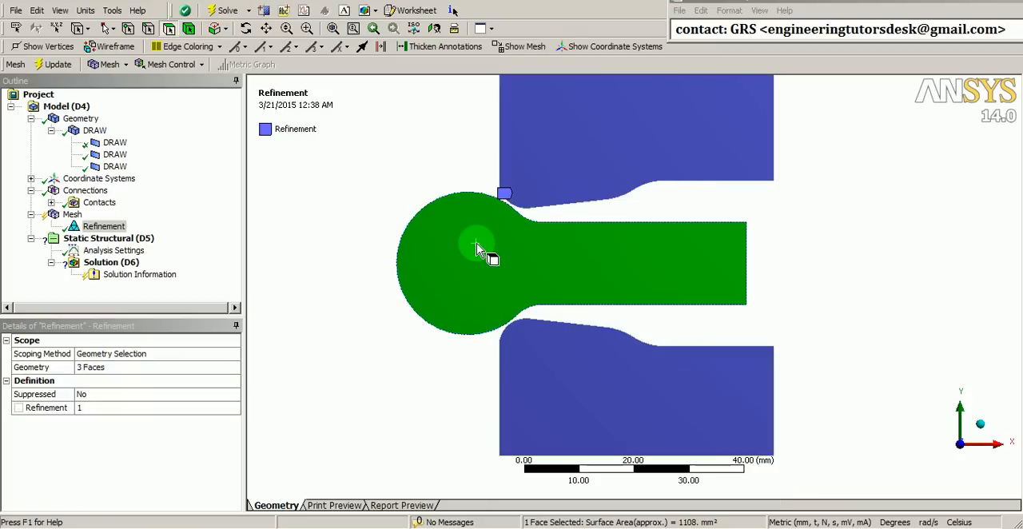
{"action": "right_click", "coordinate": [477, 243]}
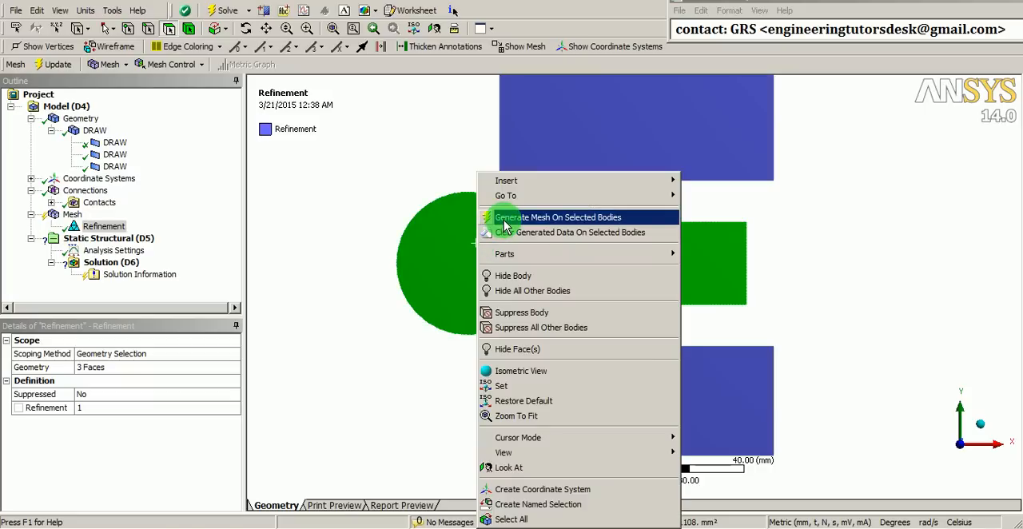
{"action": "left_click", "coordinate": [589, 216]}
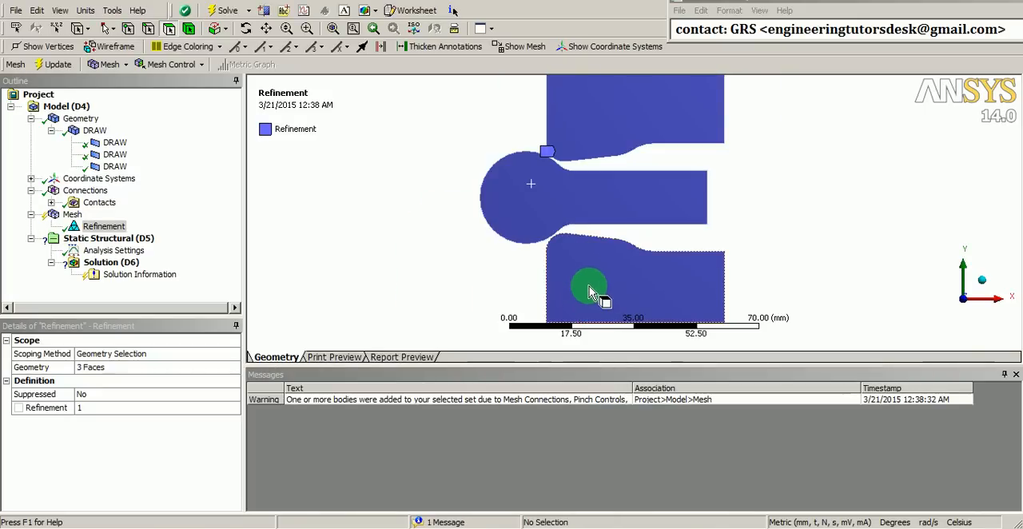
{"action": "left_click", "coordinate": [588, 287]}
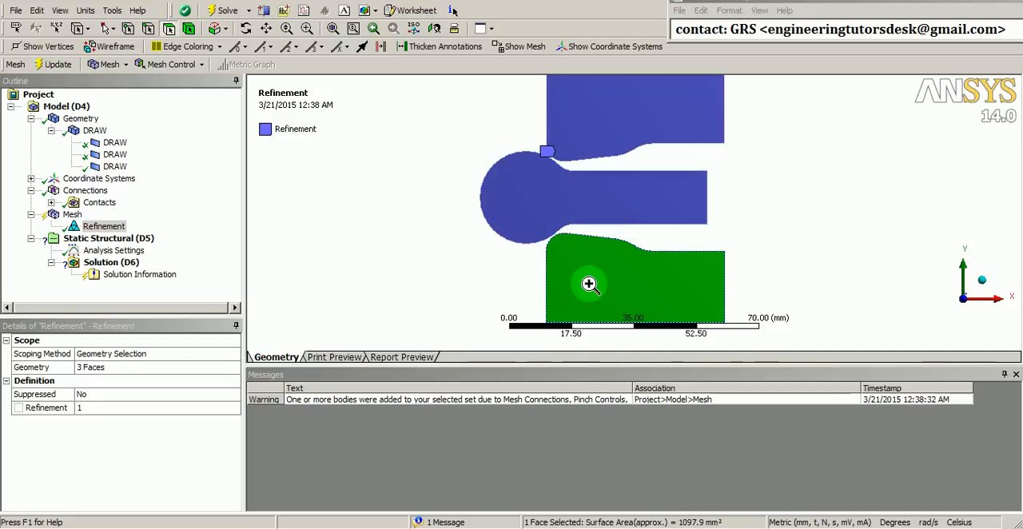
{"action": "right_click", "coordinate": [589, 284]}
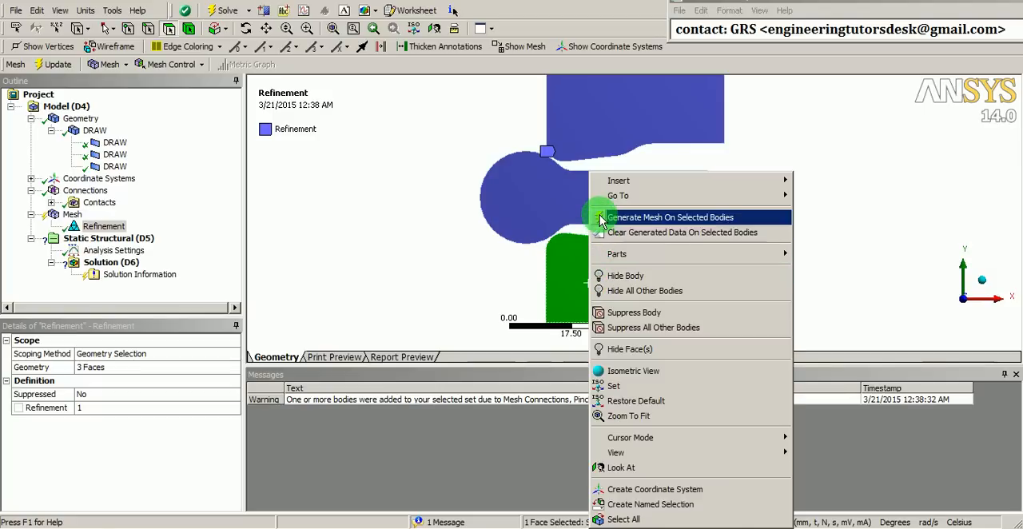
{"action": "left_click", "coordinate": [706, 224]}
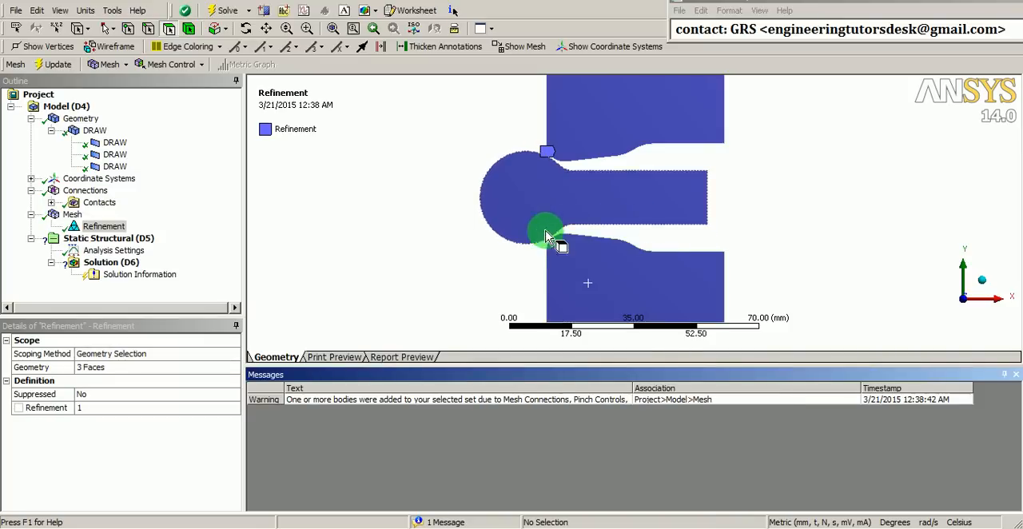
Display the mesh with the Messages window hidden and examine the elements of all three bodies, especially around the contact regions
{"action": "left_click", "coordinate": [72, 216]}
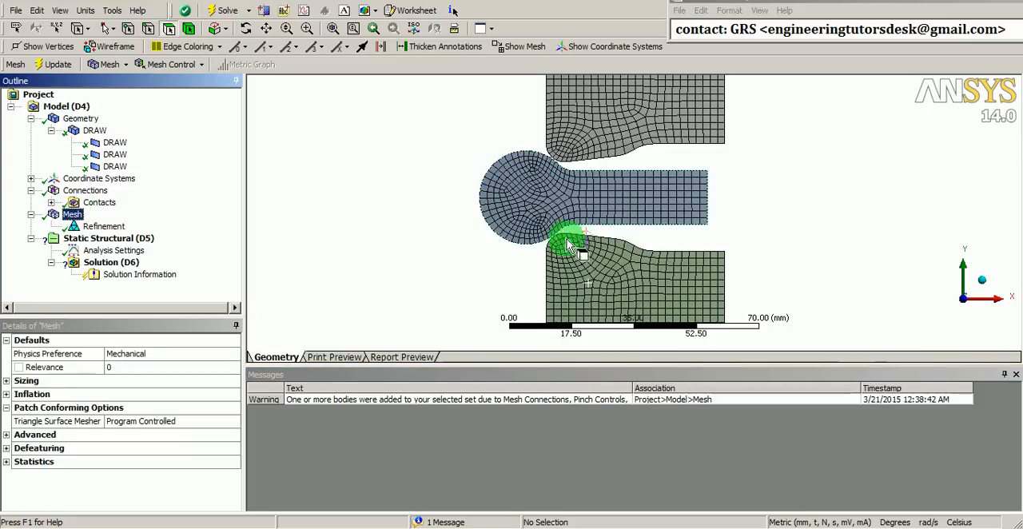
{"action": "left_click", "coordinate": [1004, 374]}
{"action": "scroll", "coordinate": [737, 282], "scroll_direction": "up", "scroll_amount": 1}
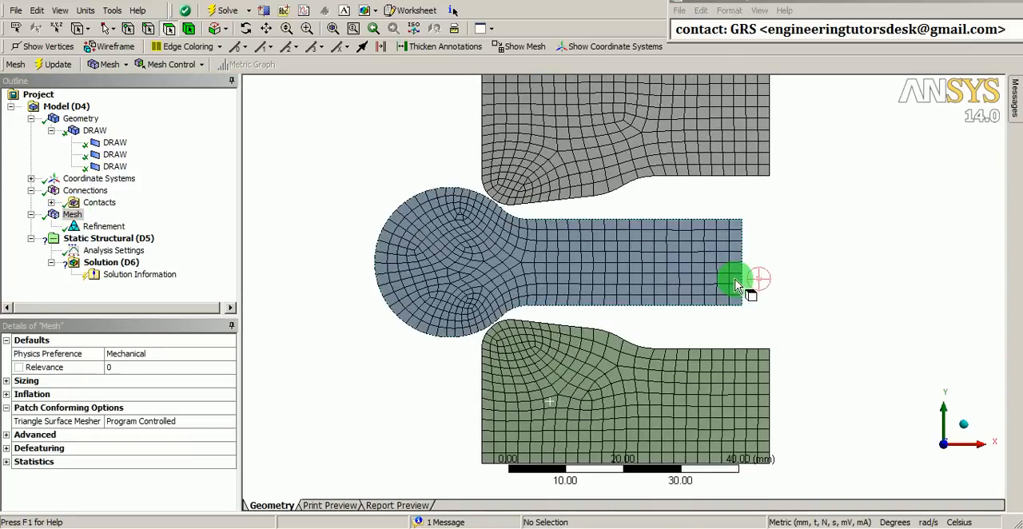
{"action": "middle_click_drag", "start_coordinate": [736, 280], "coordinate": [715, 299], "text": "ctrl"}
{"action": "scroll", "coordinate": [717, 297], "scroll_direction": "down", "scroll_amount": 1}
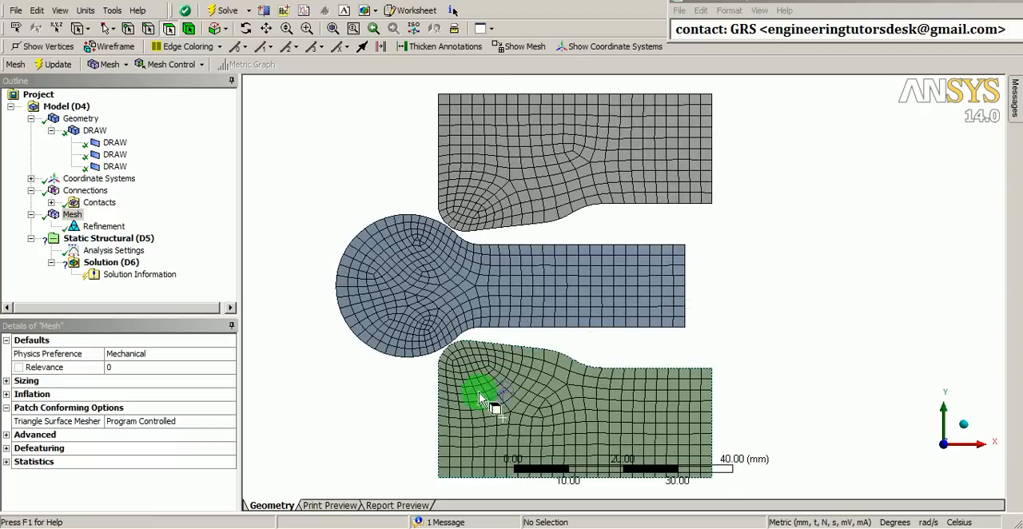
{"action": "scroll", "coordinate": [485, 313], "scroll_direction": "up", "scroll_amount": 2}
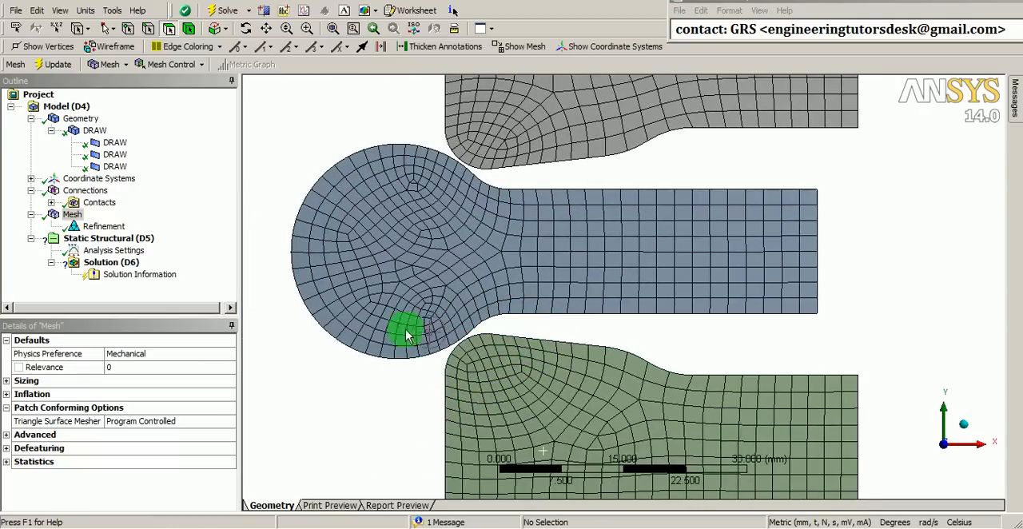
{"action": "middle_click_drag", "start_coordinate": [426, 267], "coordinate": [417, 331], "text": "shift"}
{"action": "middle_click_drag", "start_coordinate": [488, 306], "coordinate": [449, 327], "text": "ctrl"}
{"action": "middle_click_drag", "start_coordinate": [527, 292], "coordinate": [528, 305], "text": "shift"}
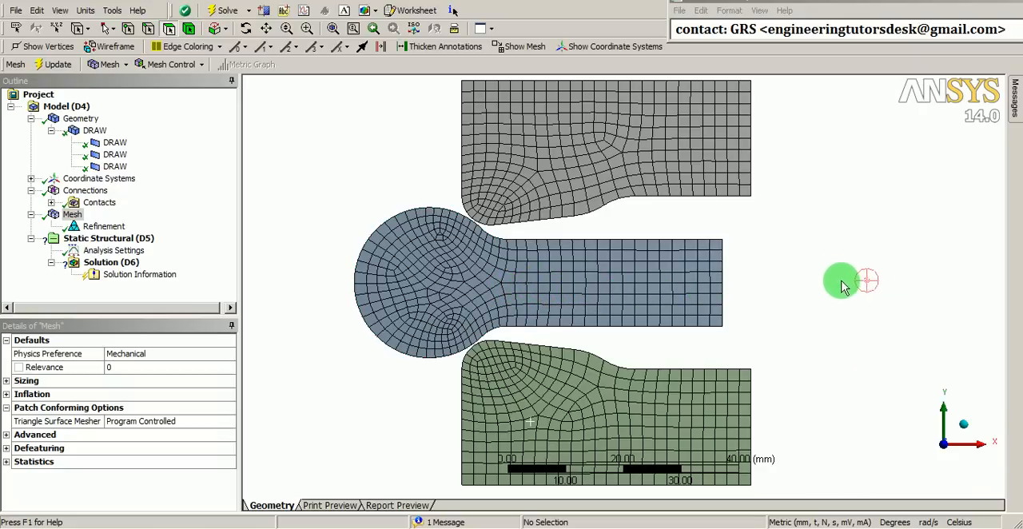
Add a displacement condition to the static structural analysis, scoped to the middle body's straight end edge opposite the round head
{"action": "right_click", "coordinate": [110, 241]}
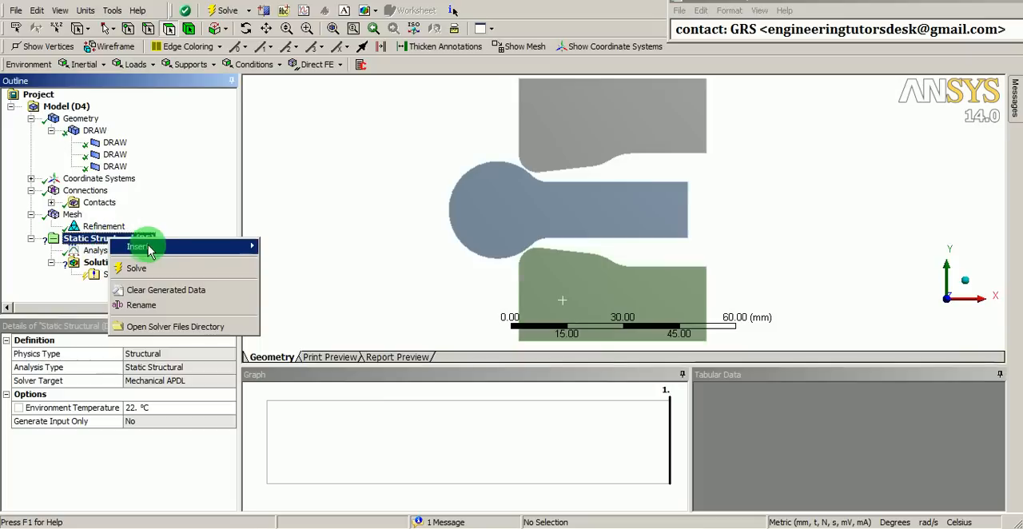
{"action": "mouse_move", "coordinate": [156, 249]}
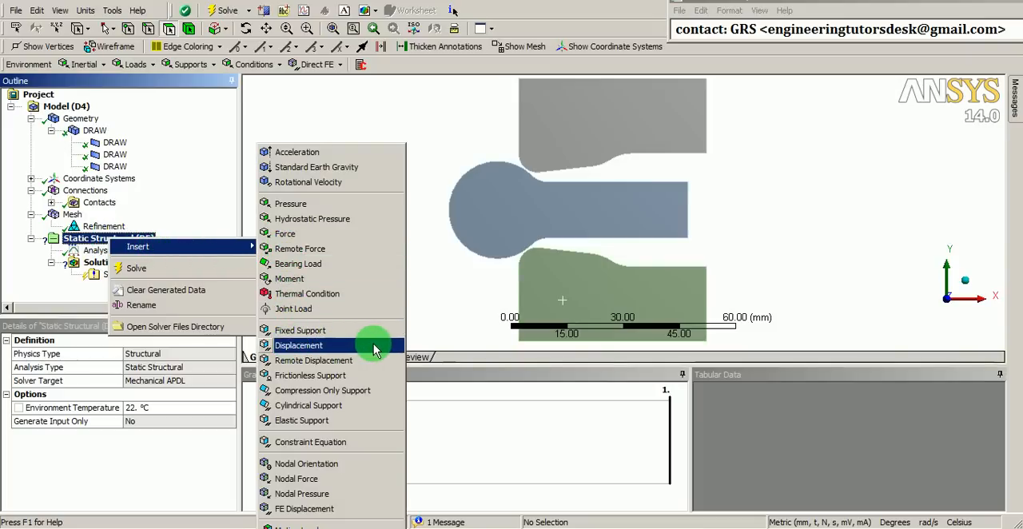
{"action": "left_click", "coordinate": [318, 353]}
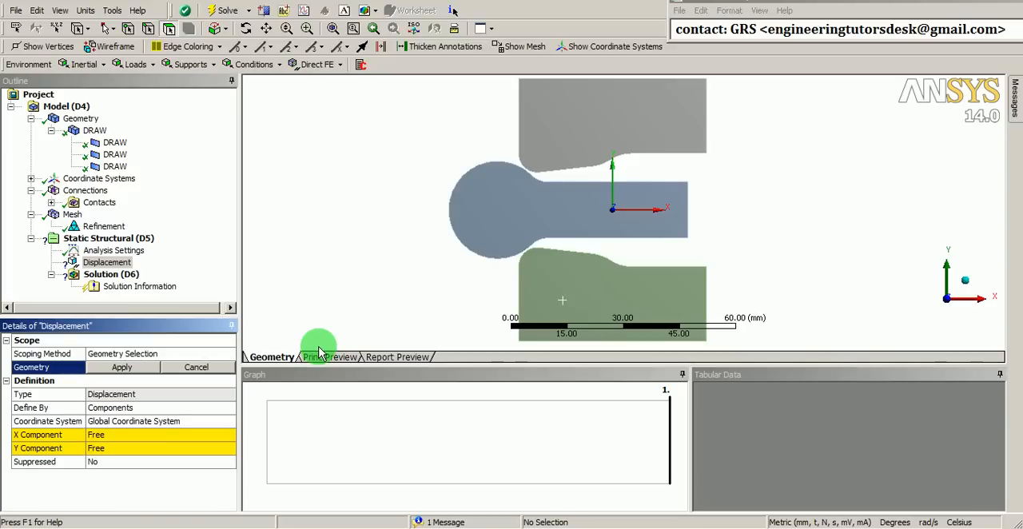
{"action": "left_click", "coordinate": [149, 33]}
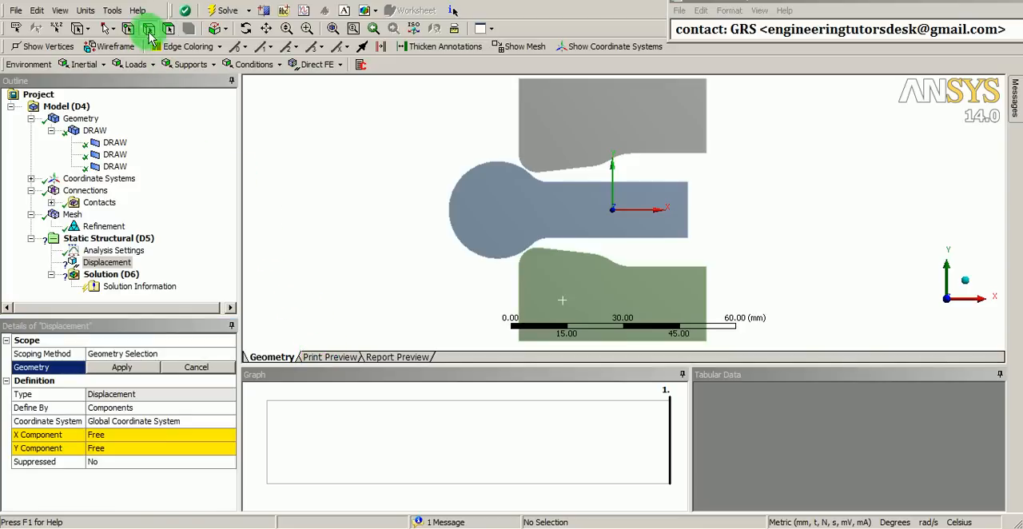
{"action": "left_click", "coordinate": [689, 210]}
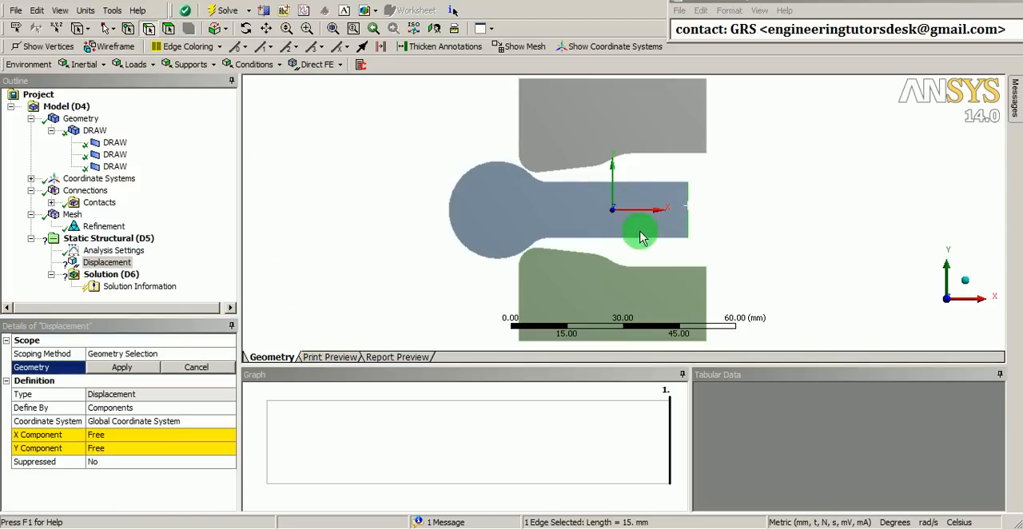
{"action": "left_click", "coordinate": [123, 368]}
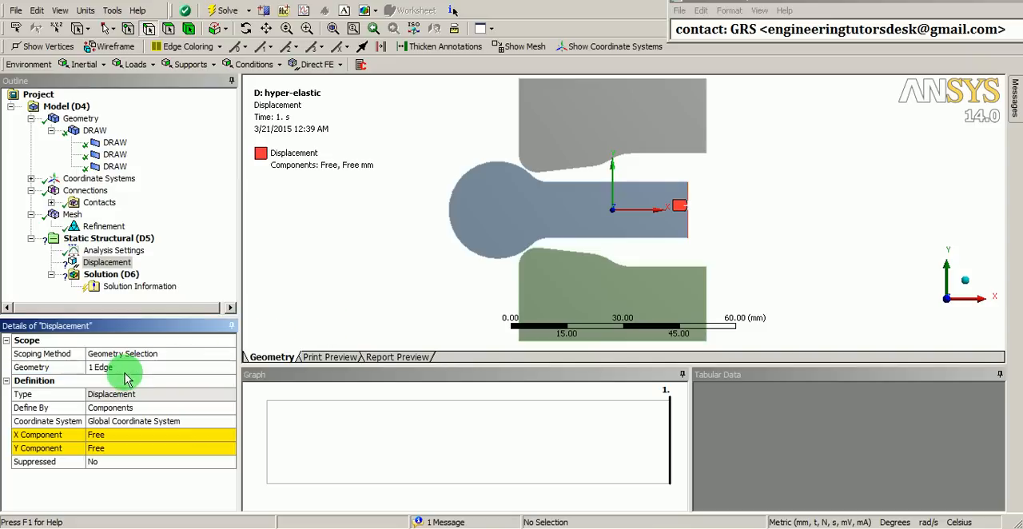
Set the displacement's X component to 33 mm and its Y component to a constant 0 mm
{"action": "left_click", "coordinate": [124, 435]}
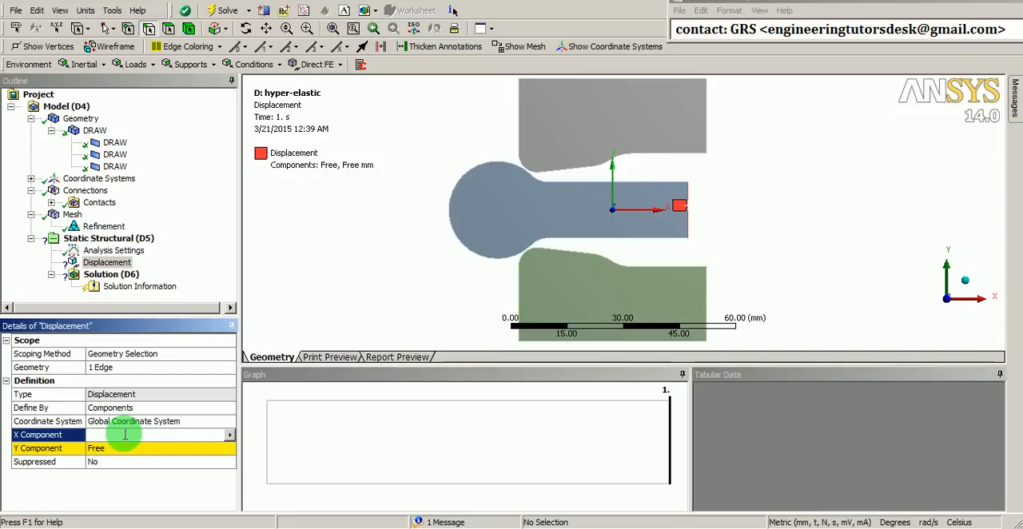
{"action": "type", "text": "33"}
{"action": "key", "text": "Return"}
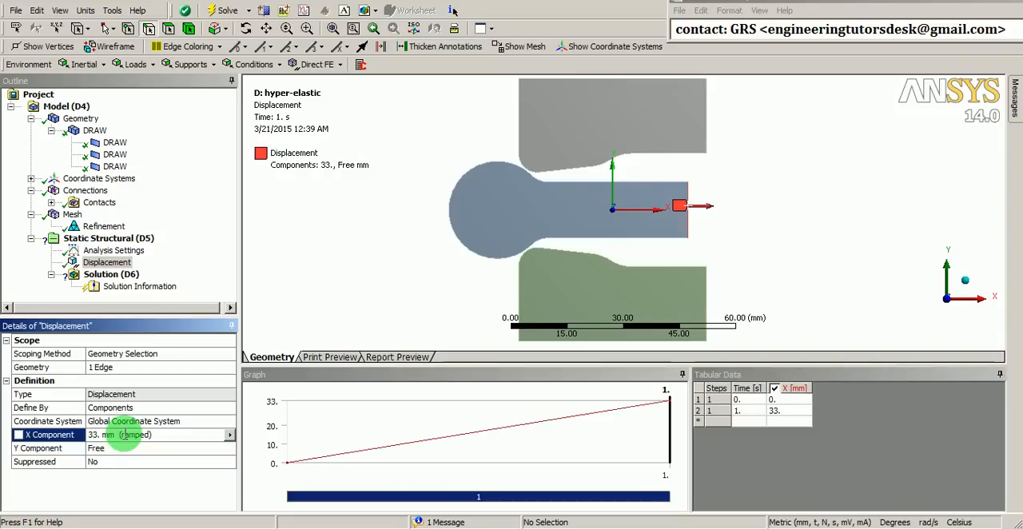
{"action": "left_click", "coordinate": [137, 449]}
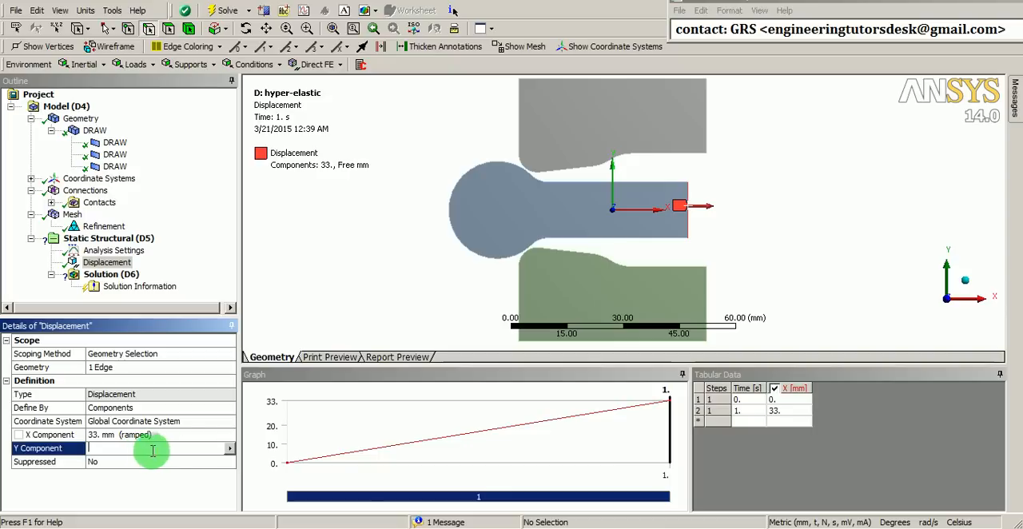
{"action": "left_click", "coordinate": [229, 452]}
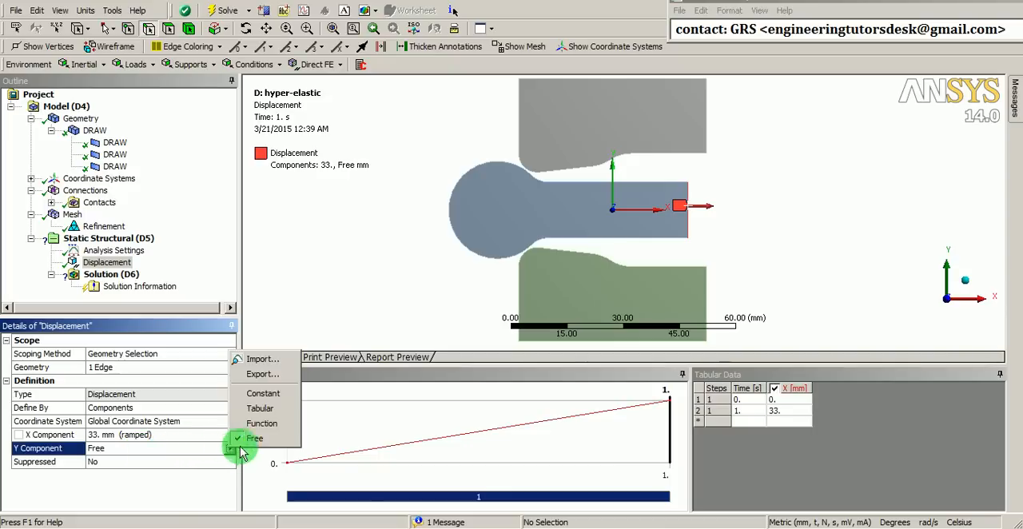
{"action": "left_click", "coordinate": [257, 392]}
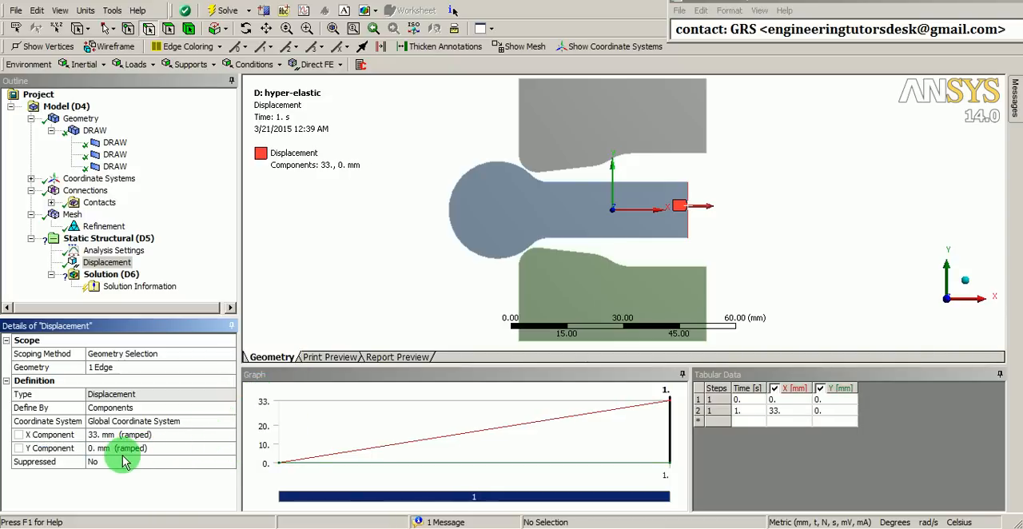
Add a fixed support to the top edge of the upper body and the bottom edge of the lower body
{"action": "left_click", "coordinate": [119, 239]}
{"action": "right_click", "coordinate": [118, 244]}
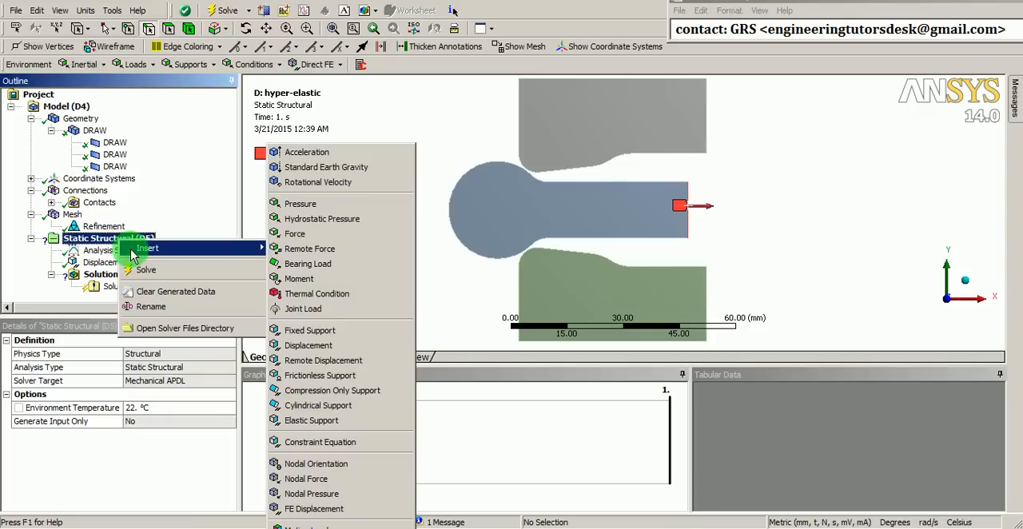
{"action": "left_click", "coordinate": [315, 330]}
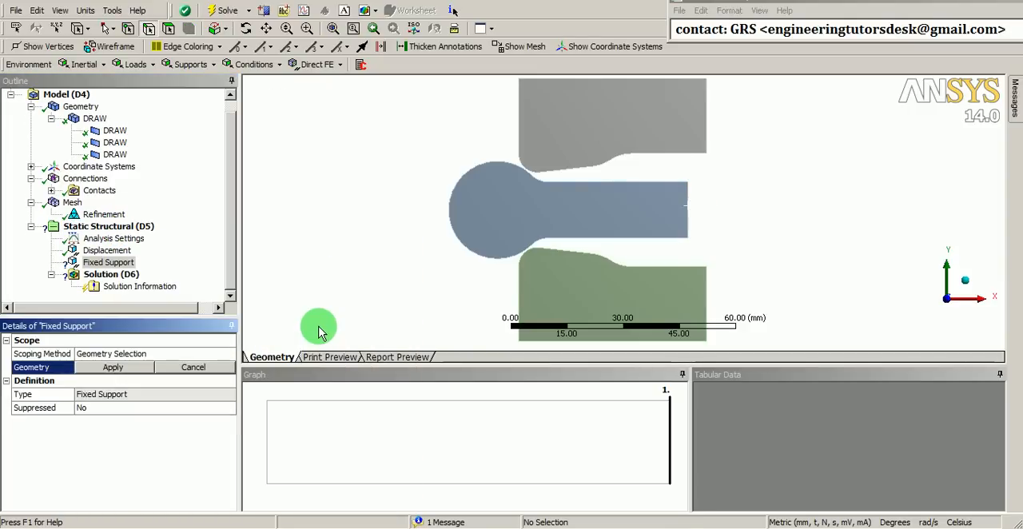
{"action": "scroll", "coordinate": [392, 228], "scroll_direction": "down", "scroll_amount": 3}
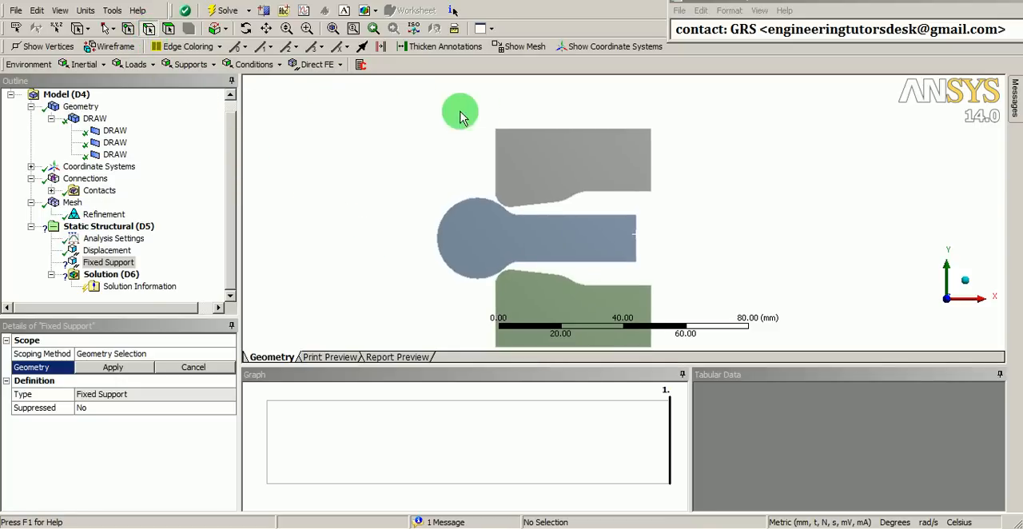
{"action": "left_click", "coordinate": [529, 129]}
{"action": "middle_click_drag", "start_coordinate": [612, 224], "coordinate": [600, 159], "text": "ctrl"}
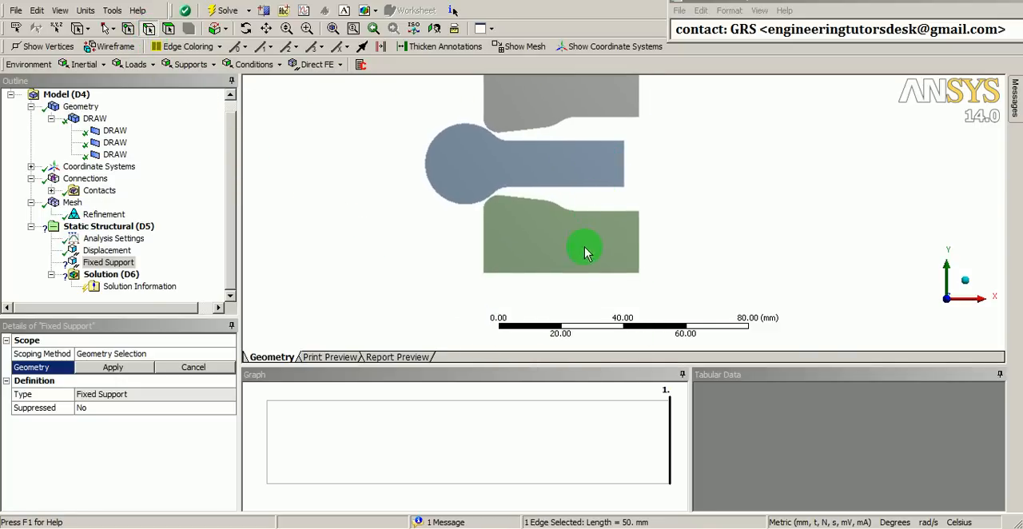
{"action": "left_click", "coordinate": [571, 272], "text": "ctrl"}
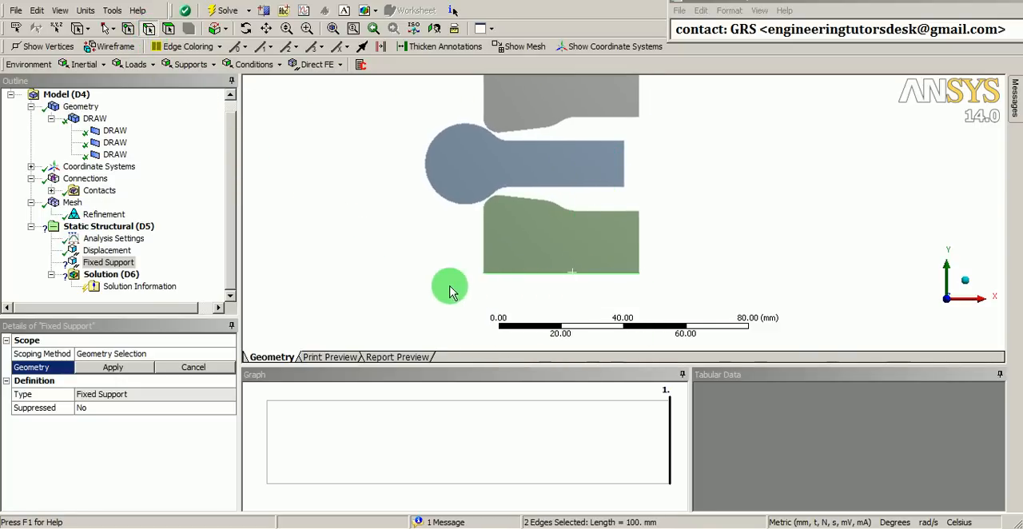
{"action": "left_click", "coordinate": [126, 367]}
Collapse the Tabular Data and Graph windows to enlarge the model view
{"action": "middle_click_drag", "start_coordinate": [421, 214], "coordinate": [432, 256], "text": "shift"}
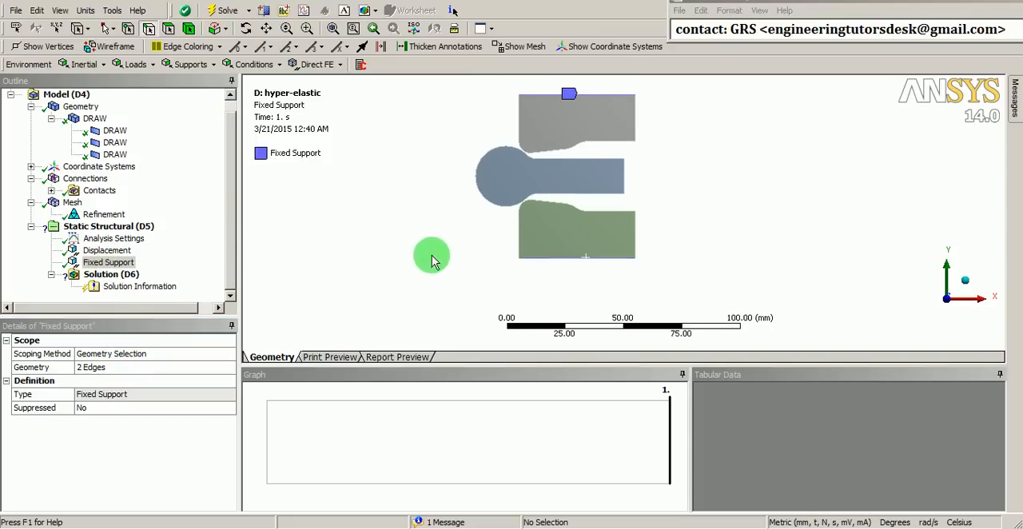
{"action": "middle_click_drag", "start_coordinate": [492, 224], "coordinate": [456, 261], "text": "ctrl"}
{"action": "middle_click_drag", "start_coordinate": [480, 305], "coordinate": [511, 265], "text": "shift"}
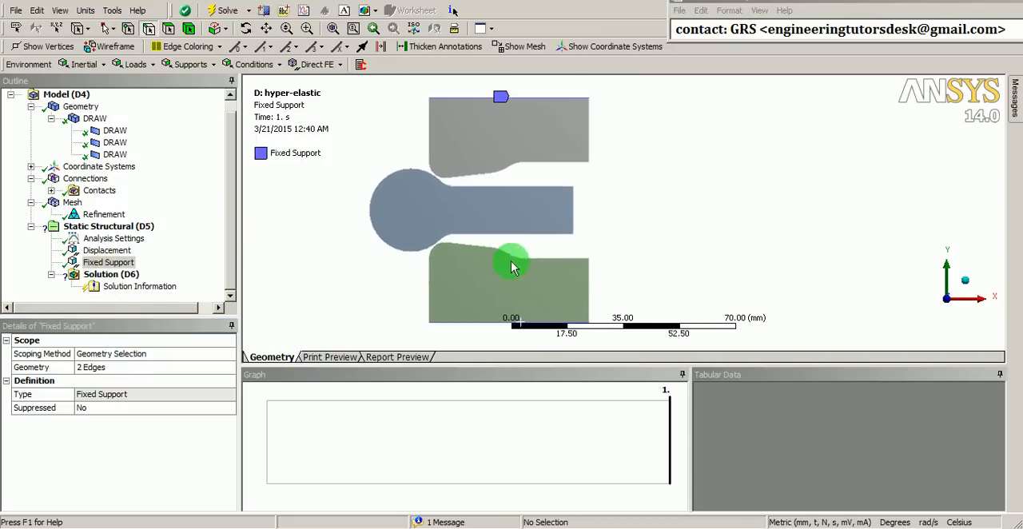
{"action": "left_click", "coordinate": [999, 374]}
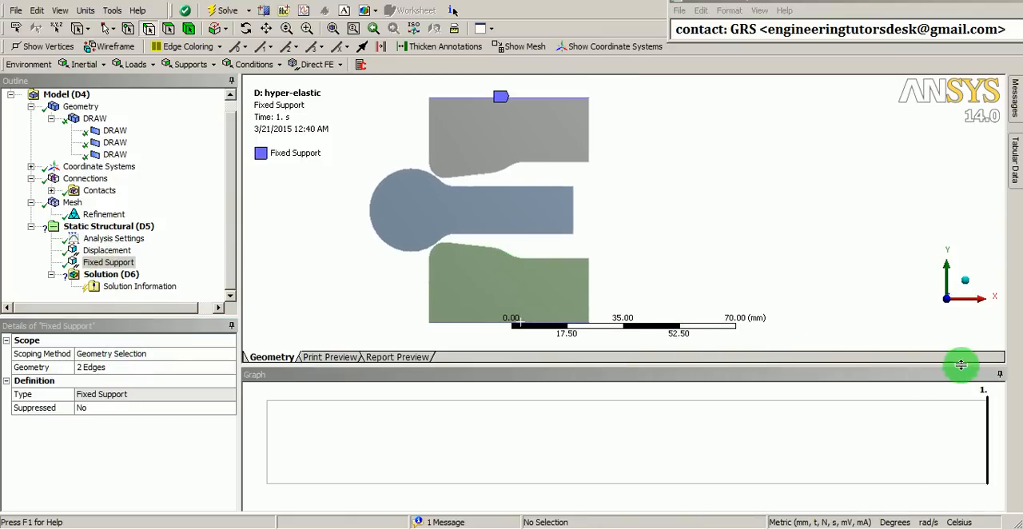
{"action": "left_click", "coordinate": [999, 374]}
{"action": "middle_click_drag", "start_coordinate": [631, 308], "coordinate": [768, 302], "text": "ctrl"}
{"action": "middle_click_drag", "start_coordinate": [734, 351], "coordinate": [754, 344], "text": "shift"}
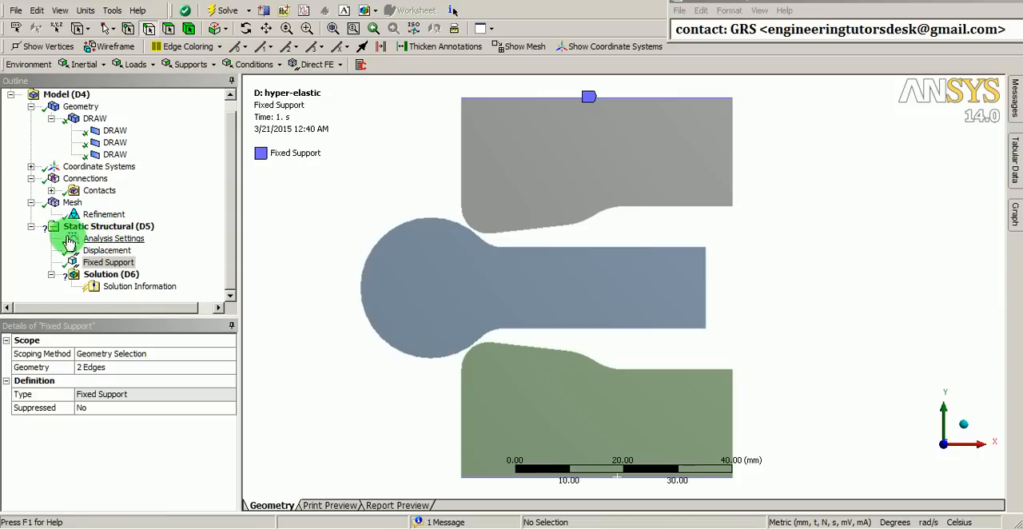
Turn on auto time stepping in the static structural analysis settings
{"action": "left_click", "coordinate": [112, 239]}
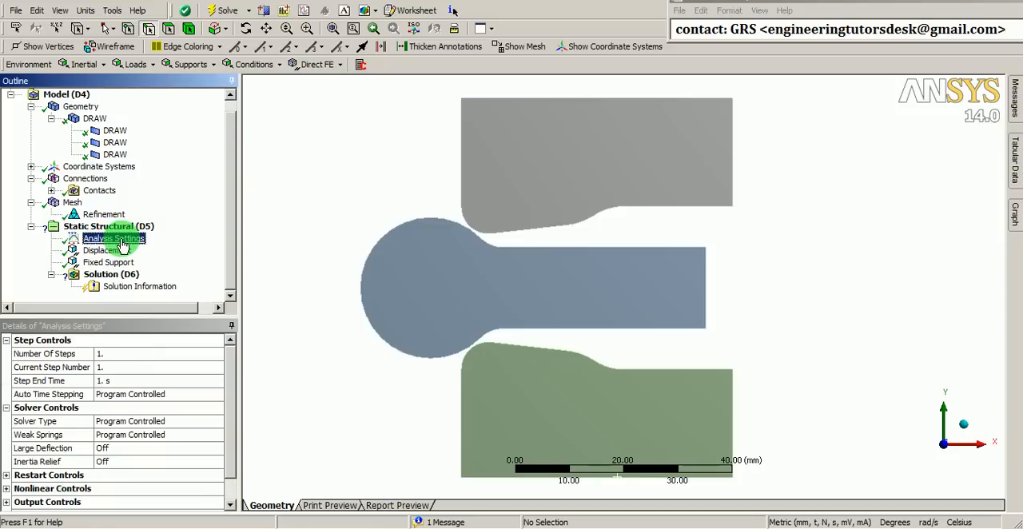
{"action": "left_click", "coordinate": [206, 396]}
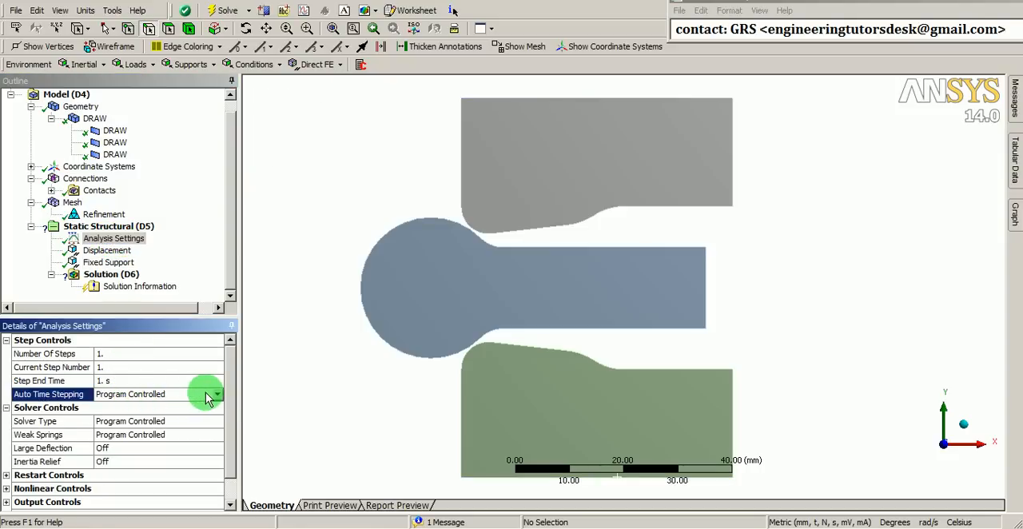
{"action": "left_click", "coordinate": [216, 395]}
{"action": "left_click", "coordinate": [210, 418]}
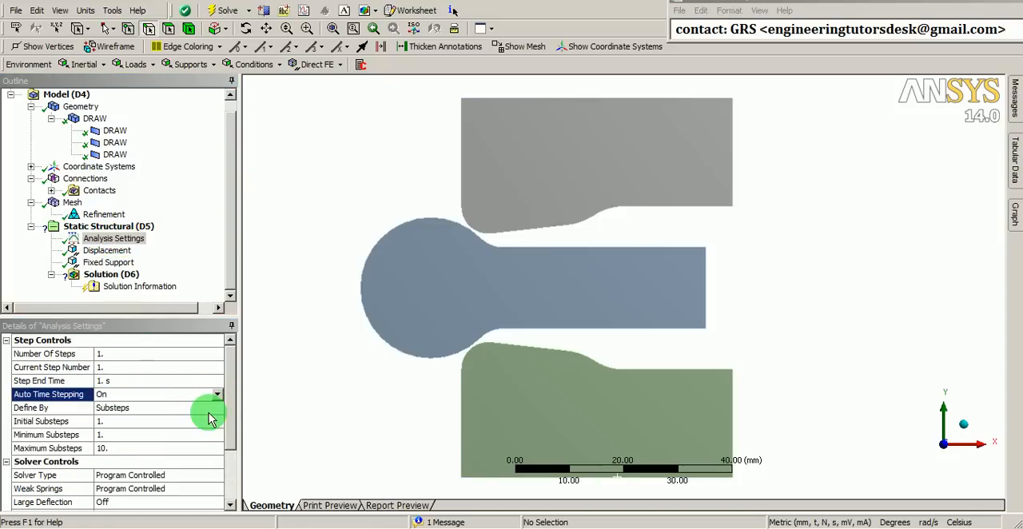
Set the initial substeps to 100, minimum substeps to 50 and maximum substeps to 1000
{"action": "left_click", "coordinate": [158, 421]}
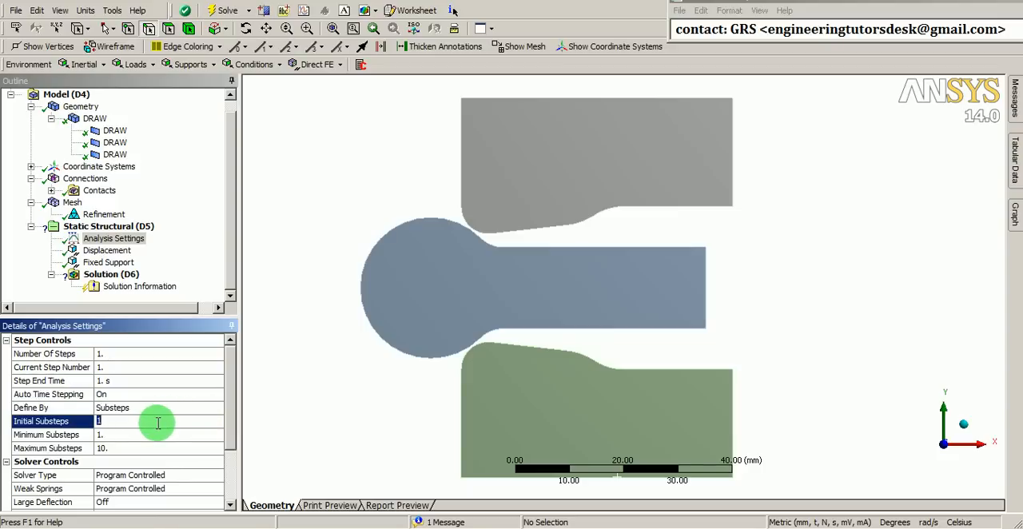
{"action": "type", "text": "1"}
{"action": "key", "text": "Return"}
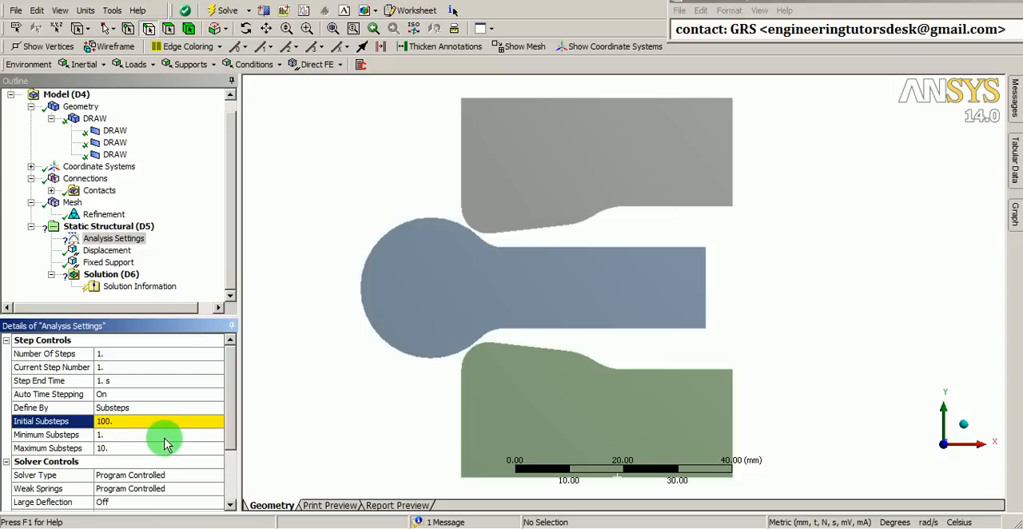
{"action": "left_click", "coordinate": [165, 438]}
{"action": "type", "text": "50"}
{"action": "key", "text": "Return"}
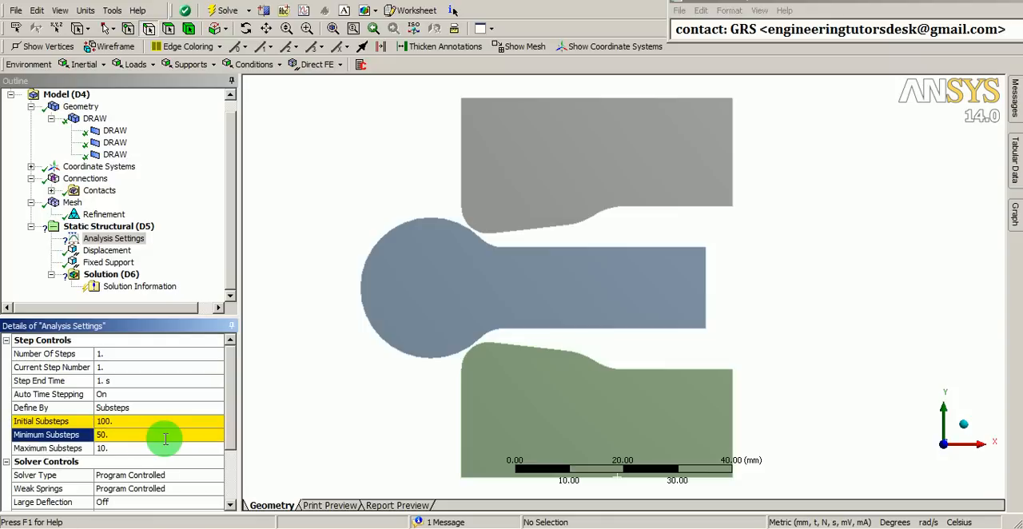
{"action": "left_click", "coordinate": [155, 452]}
{"action": "type", "text": "1"}
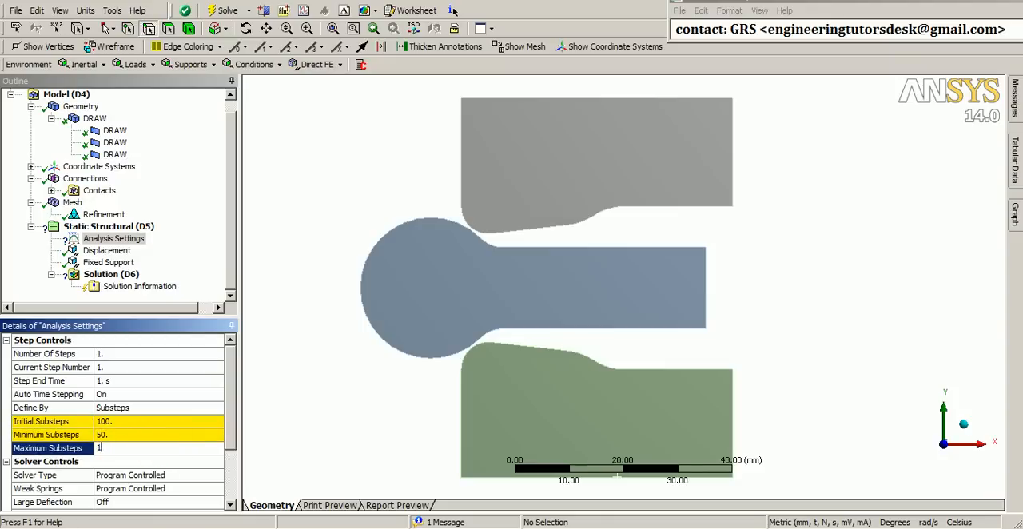
{"action": "type", "text": "000"}
{"action": "key", "text": "Return"}
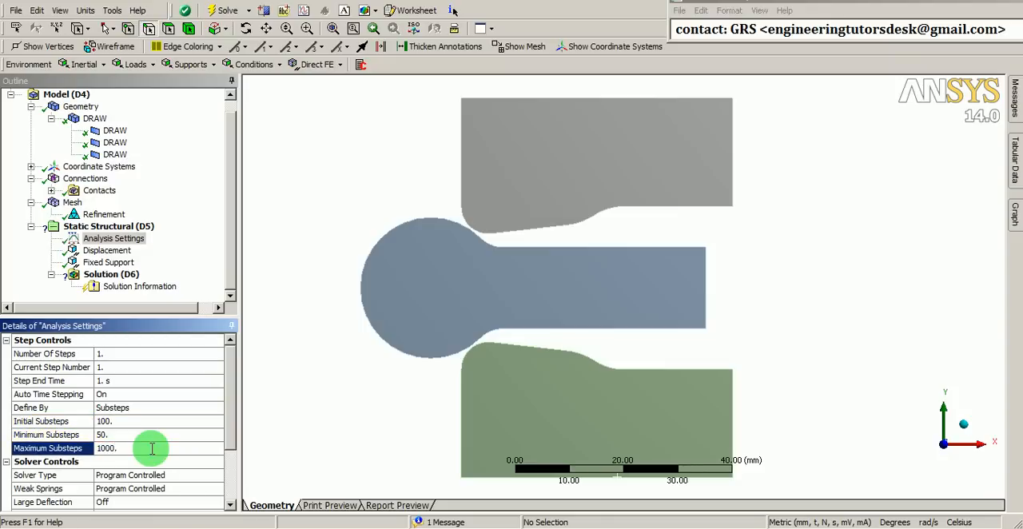
Set the analysis solver type to Direct and switch weak springs off
{"action": "left_click", "coordinate": [206, 475]}
{"action": "left_click", "coordinate": [218, 476]}
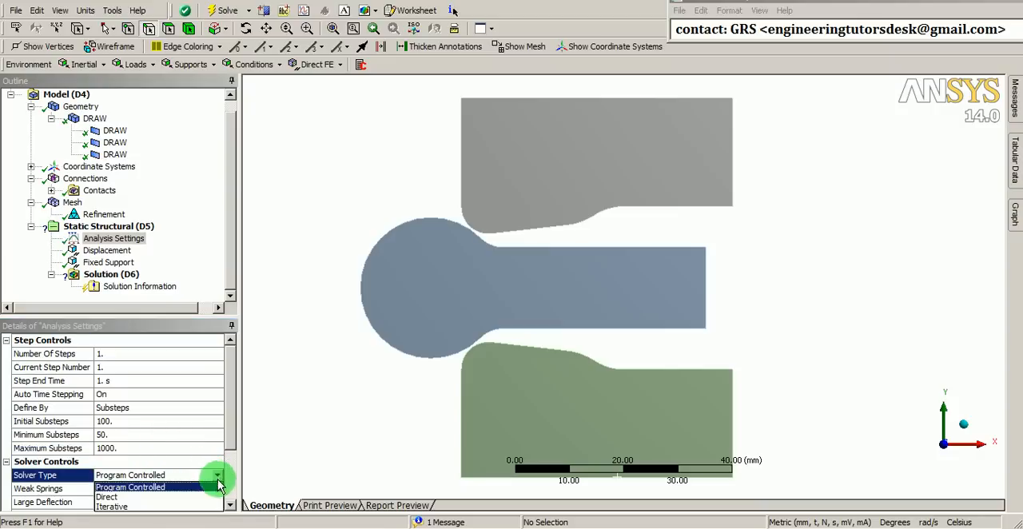
{"action": "left_click", "coordinate": [124, 499]}
{"action": "scroll", "coordinate": [144, 484], "scroll_direction": "down", "scroll_amount": 1}
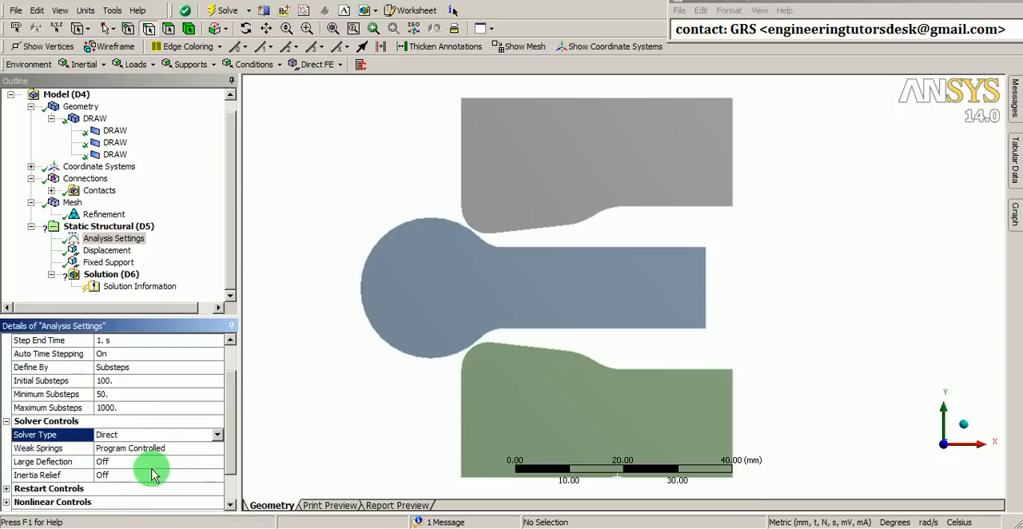
{"action": "left_click", "coordinate": [76, 450]}
{"action": "left_click", "coordinate": [217, 448]}
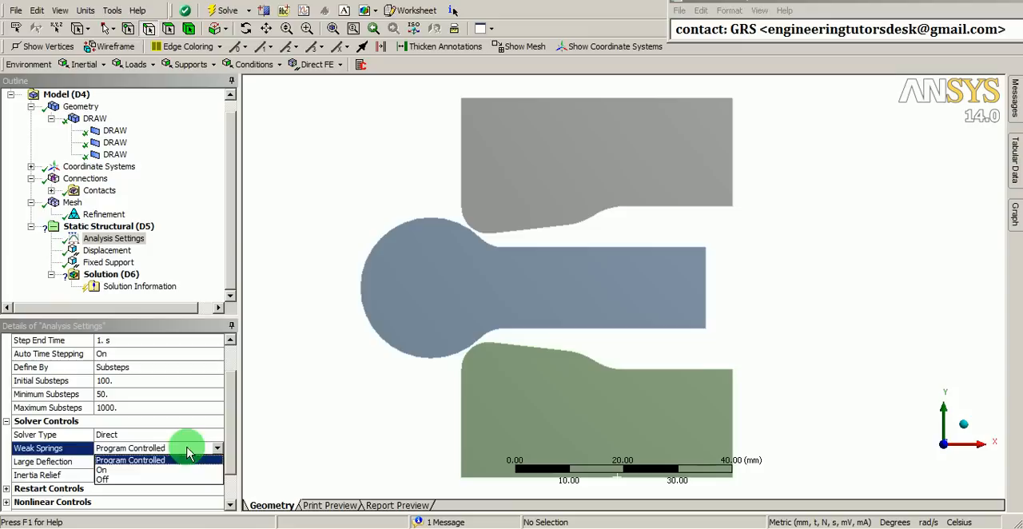
{"action": "left_click", "coordinate": [107, 480]}
Turn on large deflection in the solver controls
{"action": "scroll", "coordinate": [114, 478], "scroll_direction": "down", "scroll_amount": 2}
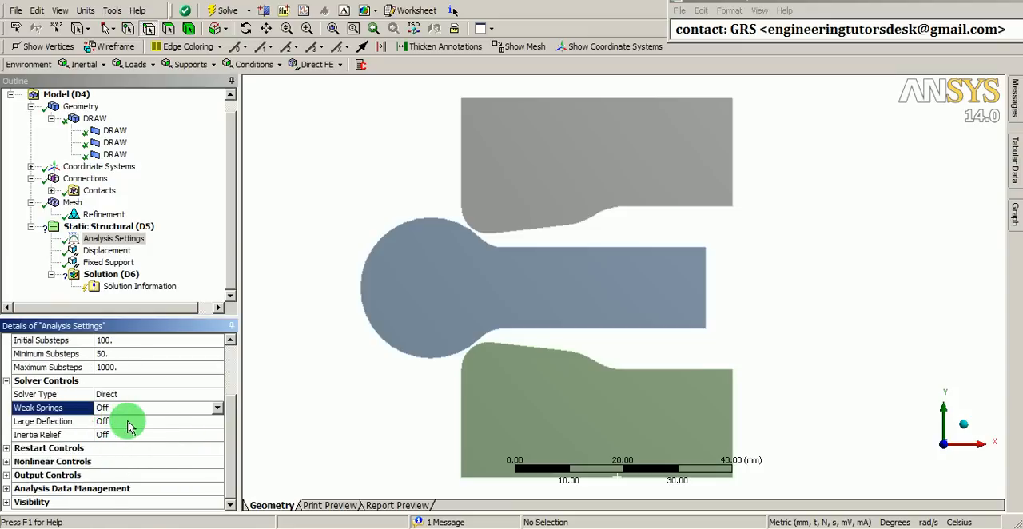
{"action": "left_click", "coordinate": [130, 423]}
{"action": "left_click", "coordinate": [217, 421]}
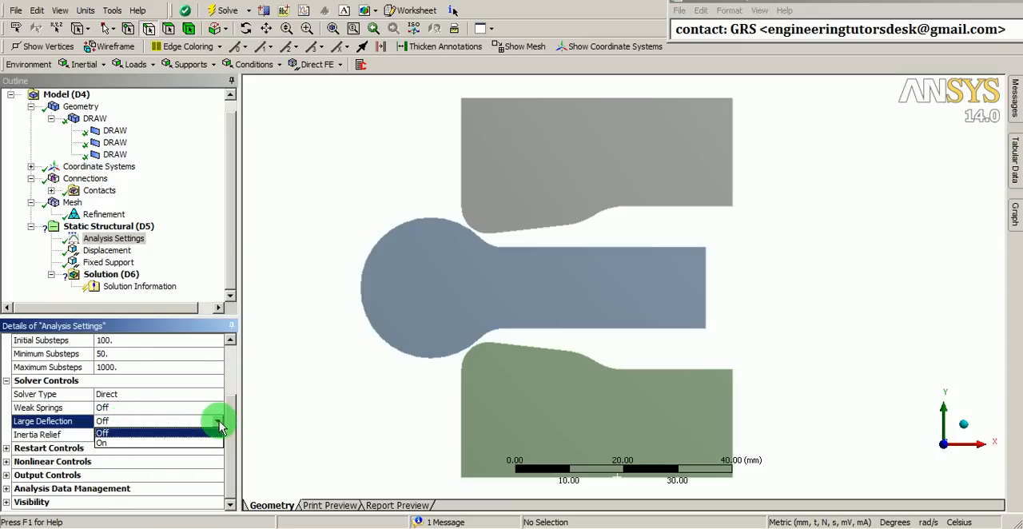
{"action": "left_click", "coordinate": [152, 443]}
Set nodal forces to Yes in the analysis output controls
{"action": "scroll", "coordinate": [159, 444], "scroll_direction": "down", "scroll_amount": 2}
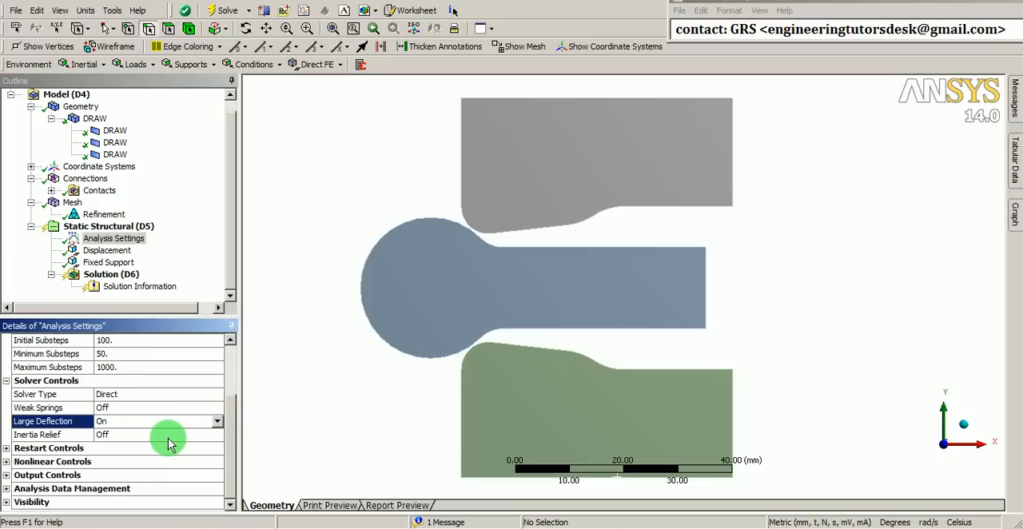
{"action": "left_click", "coordinate": [7, 477]}
{"action": "scroll", "coordinate": [80, 445], "scroll_direction": "down", "scroll_amount": 2}
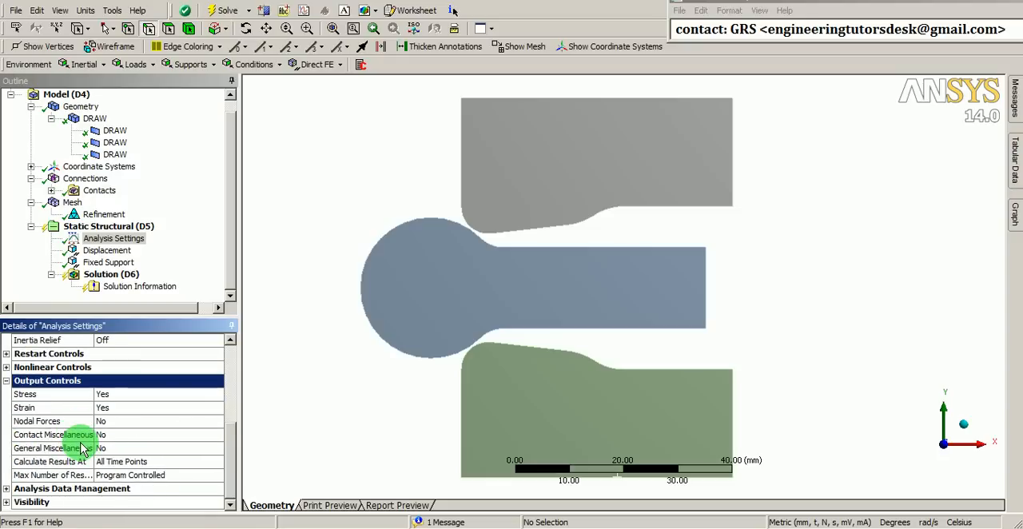
{"action": "left_click", "coordinate": [143, 421]}
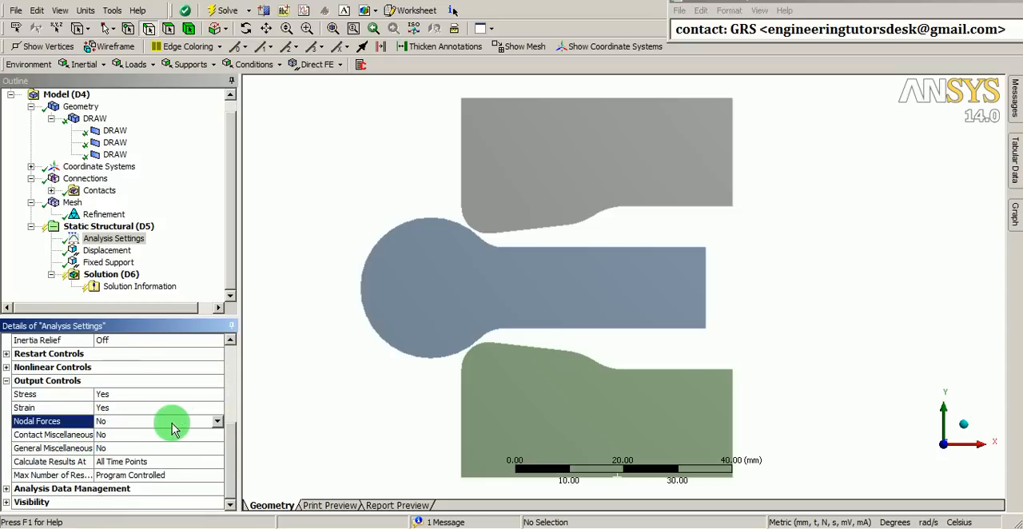
{"action": "left_click", "coordinate": [218, 421]}
{"action": "left_click", "coordinate": [138, 446]}
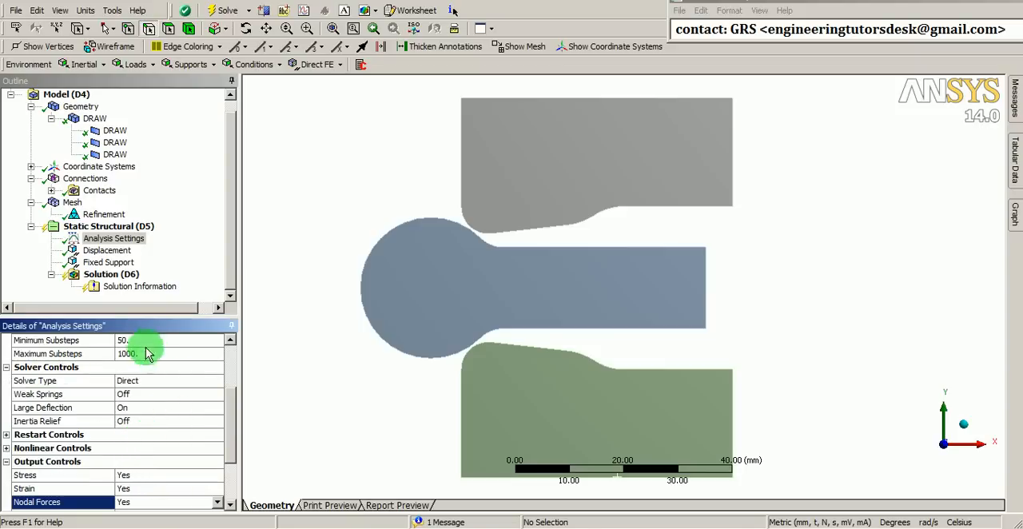
Add a total deformation result for all bodies to the solution
{"action": "right_click", "coordinate": [111, 277]}
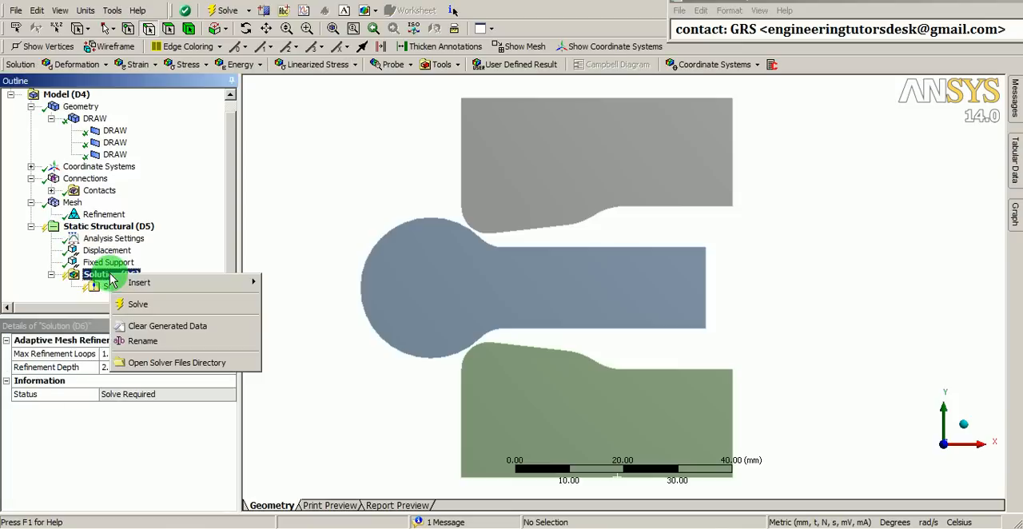
{"action": "mouse_move", "coordinate": [140, 284]}
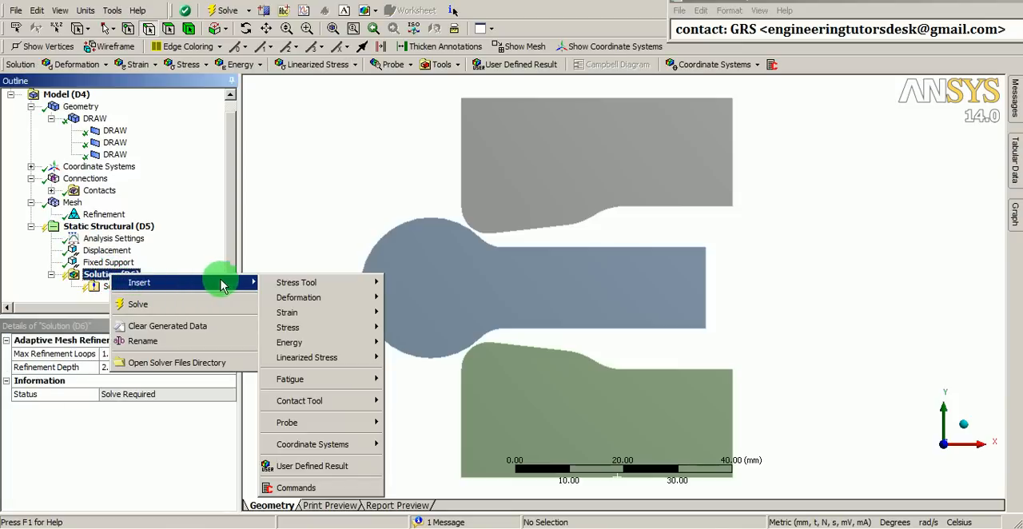
{"action": "mouse_move", "coordinate": [302, 301]}
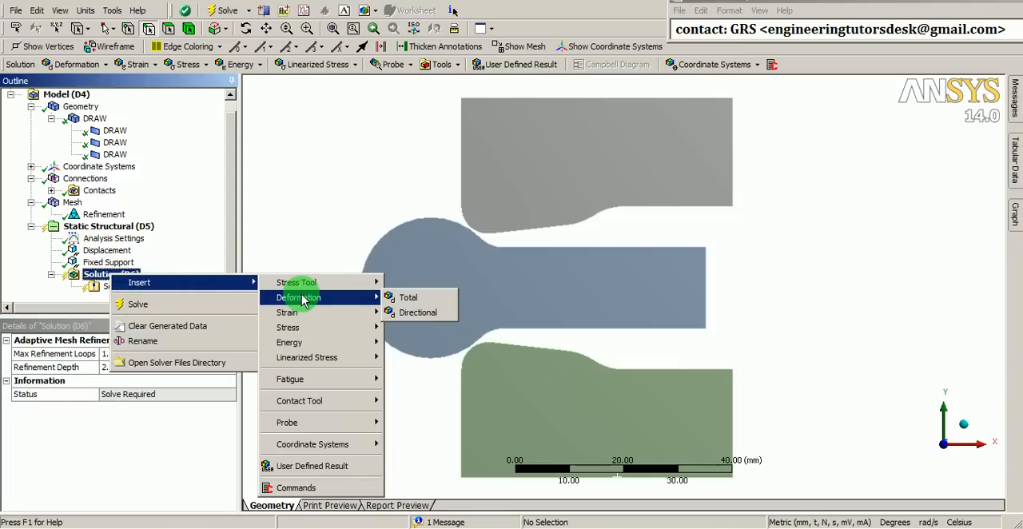
{"action": "left_click", "coordinate": [408, 297]}
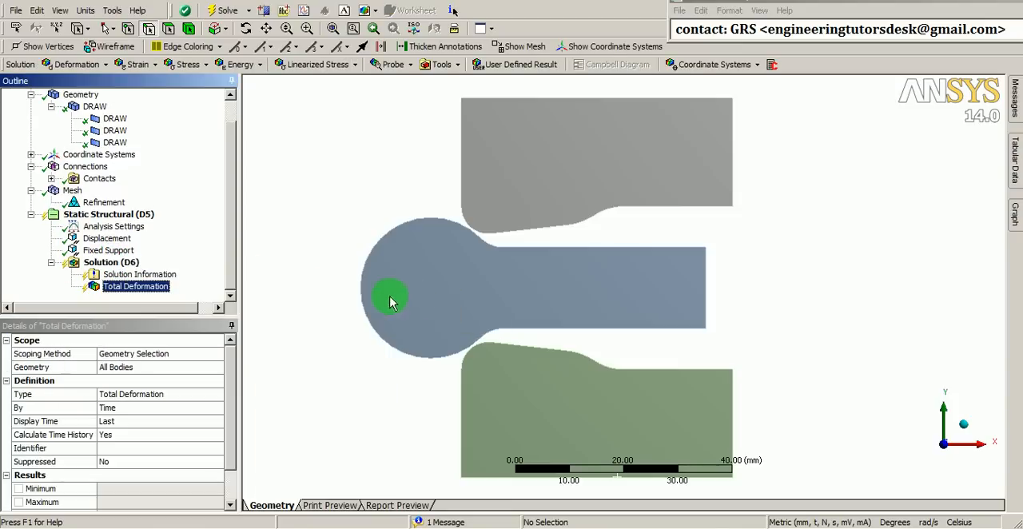
Add a maximum principal stress result for all bodies to the solution
{"action": "left_click", "coordinate": [97, 265]}
{"action": "right_click", "coordinate": [98, 265]}
{"action": "mouse_move", "coordinate": [139, 273]}
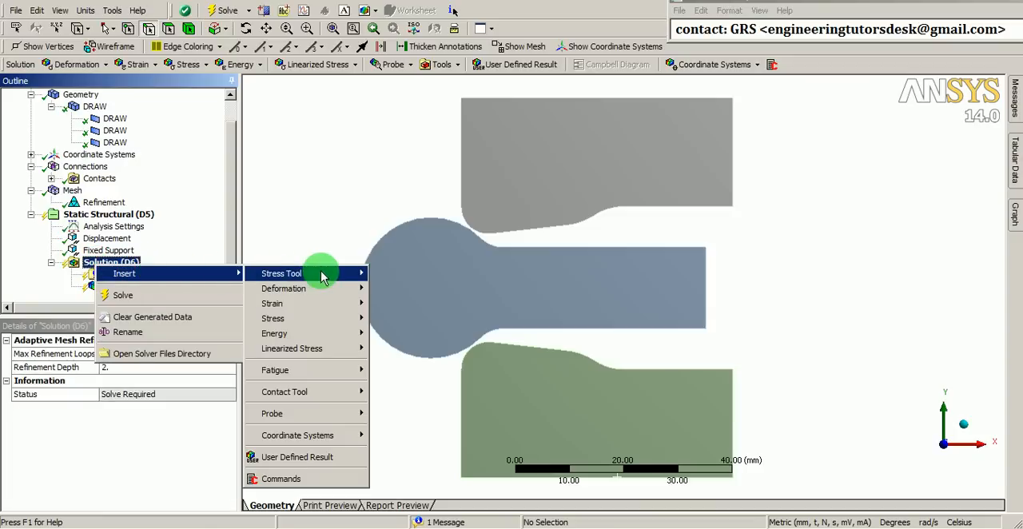
{"action": "mouse_move", "coordinate": [316, 320]}
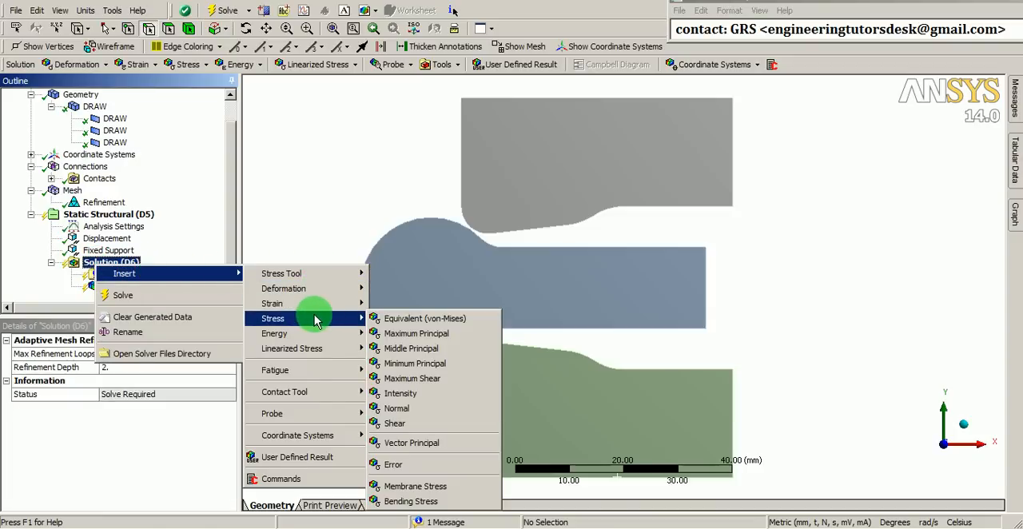
{"action": "left_click", "coordinate": [406, 334]}
Add an equivalent (von-Mises) strain result for all bodies to the solution
{"action": "left_click", "coordinate": [99, 251]}
{"action": "right_click", "coordinate": [96, 249]}
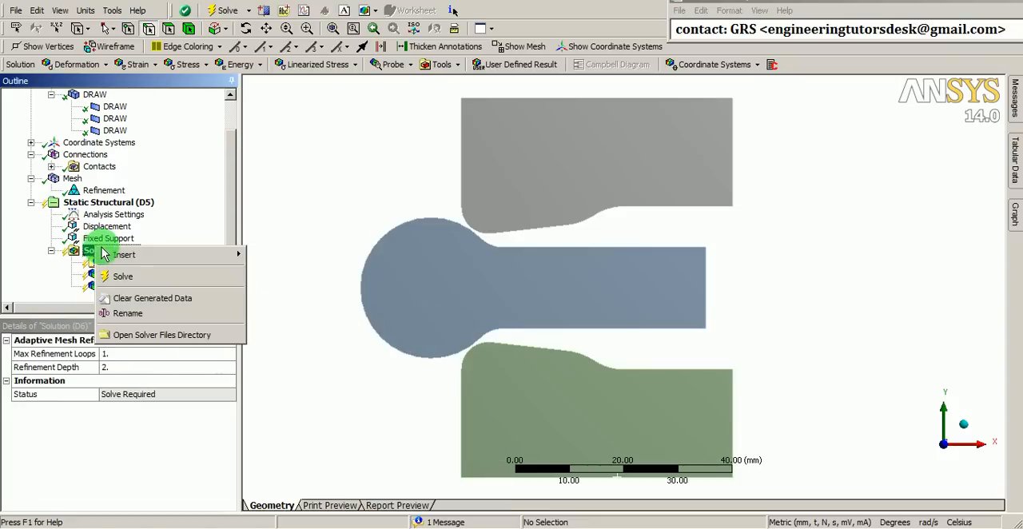
{"action": "mouse_move", "coordinate": [198, 257]}
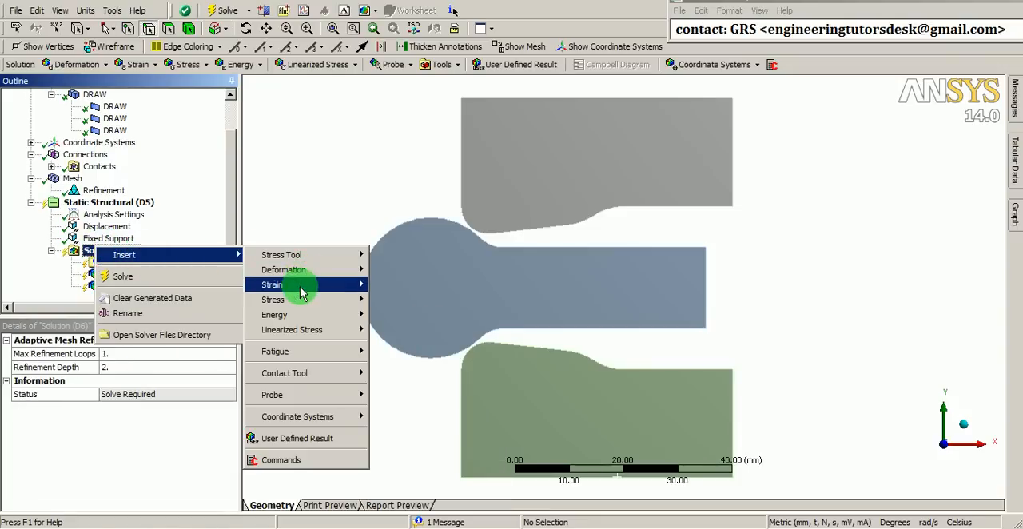
{"action": "mouse_move", "coordinate": [302, 289]}
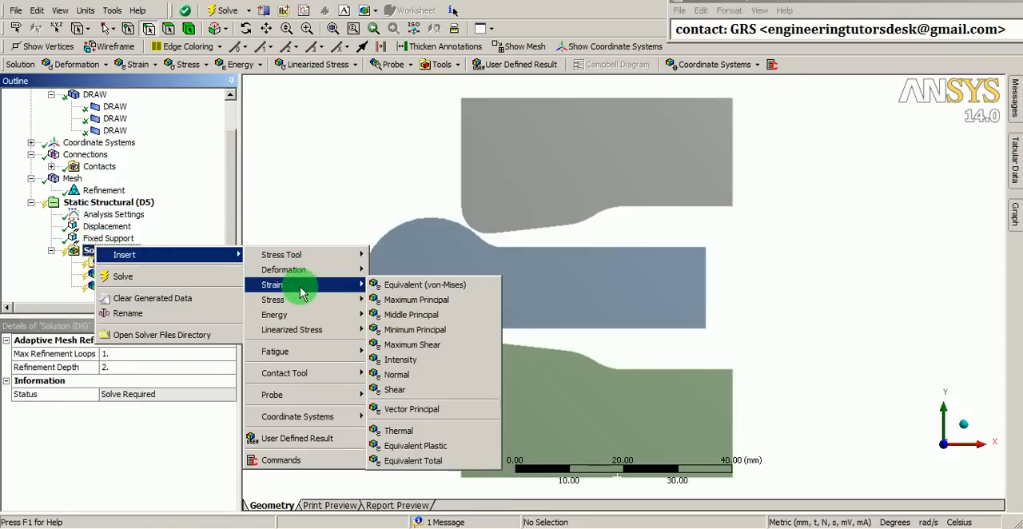
{"action": "left_click", "coordinate": [434, 288]}
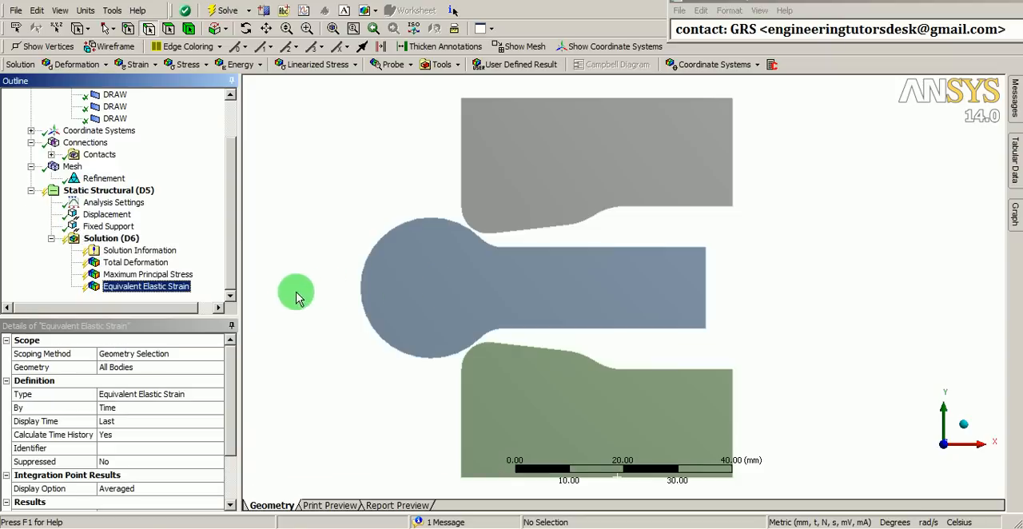
Solve the static structural analysis and move the solution status window off the model's central area
{"action": "right_click", "coordinate": [103, 240]}
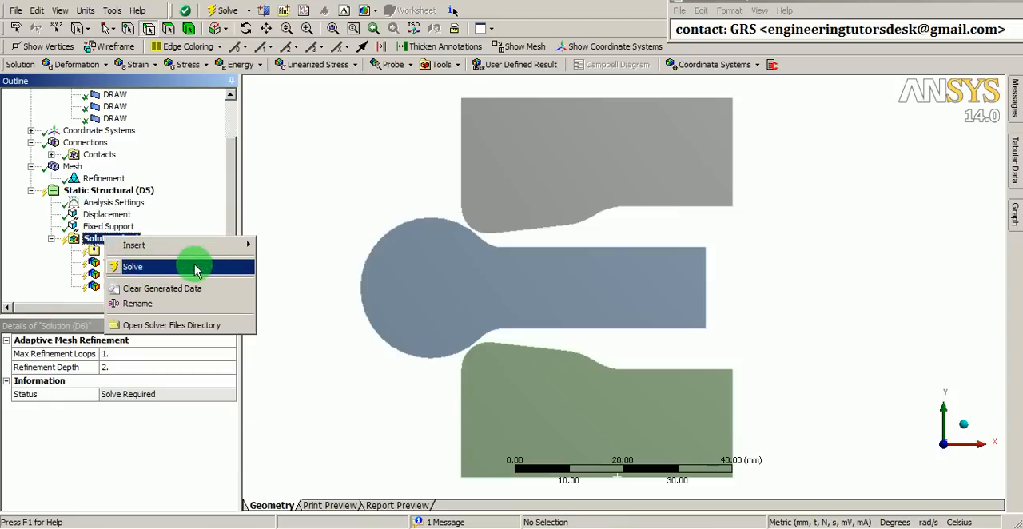
{"action": "left_click", "coordinate": [152, 271]}
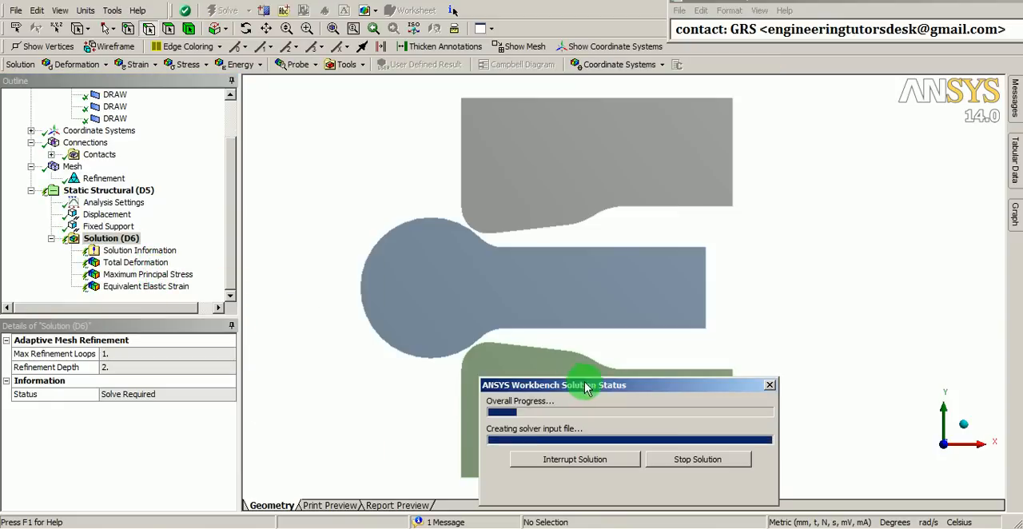
{"action": "left_click_drag", "start_coordinate": [586, 388], "coordinate": [774, 244]}
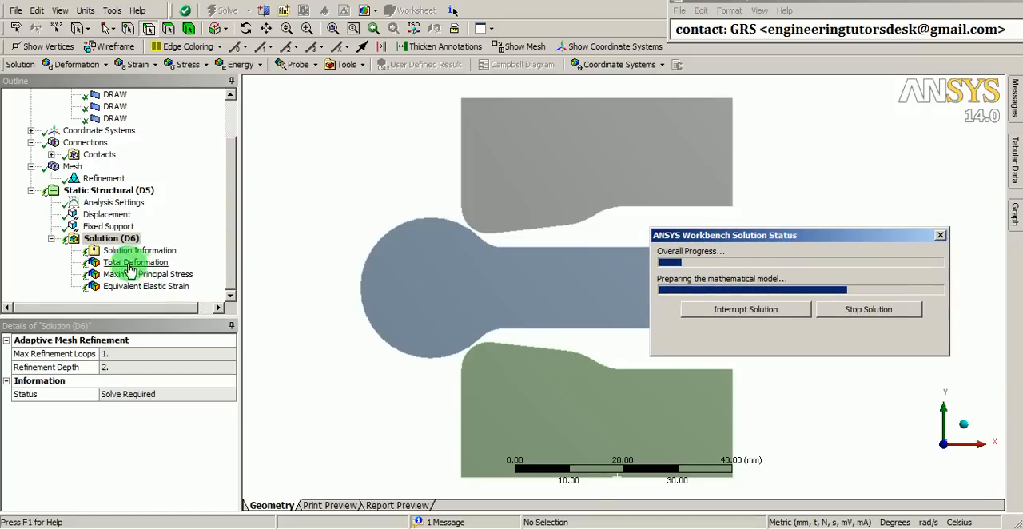
Display the force convergence plot in the solution information and move the status window clear of its curves
{"action": "left_click", "coordinate": [128, 251]}
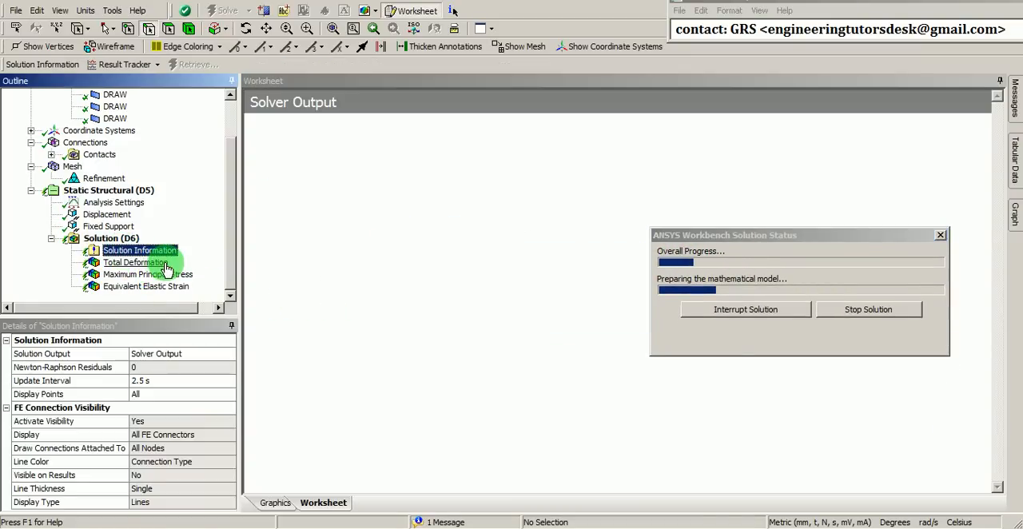
{"action": "left_click", "coordinate": [219, 355]}
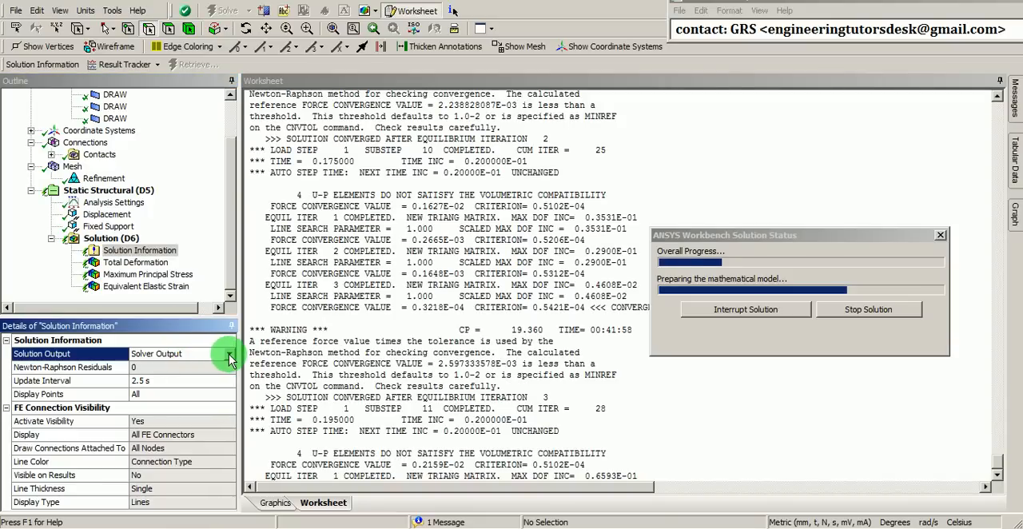
{"action": "left_click", "coordinate": [229, 356]}
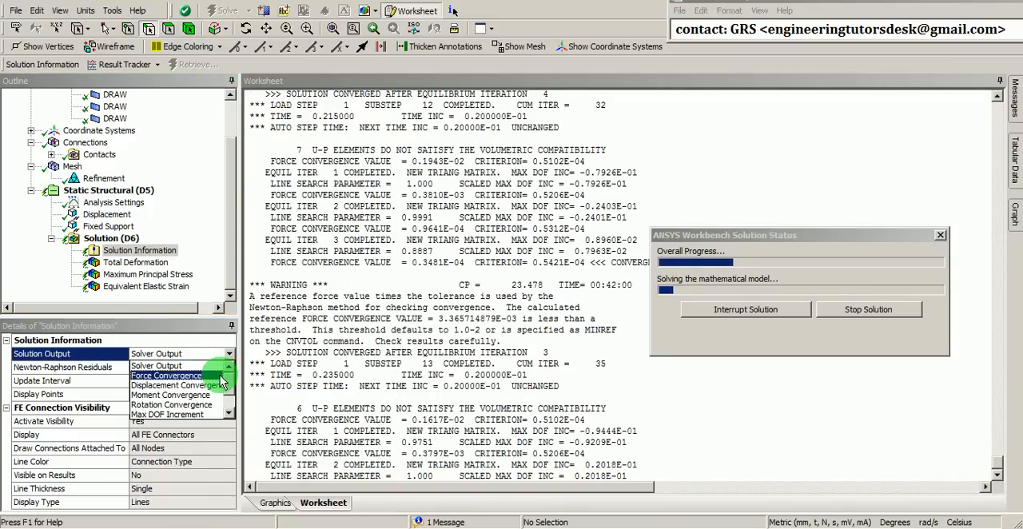
{"action": "left_click", "coordinate": [168, 375]}
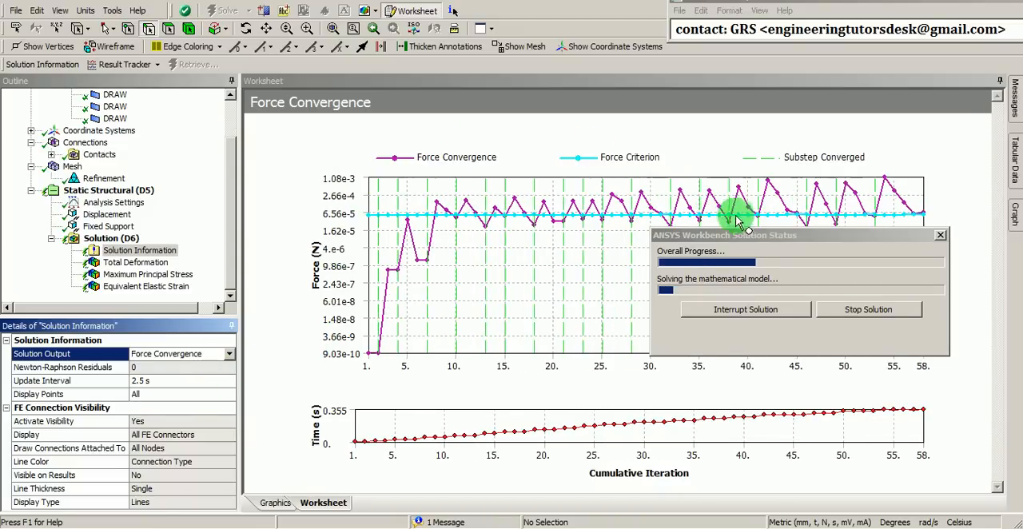
{"action": "left_click_drag", "start_coordinate": [761, 236], "coordinate": [798, 379]}
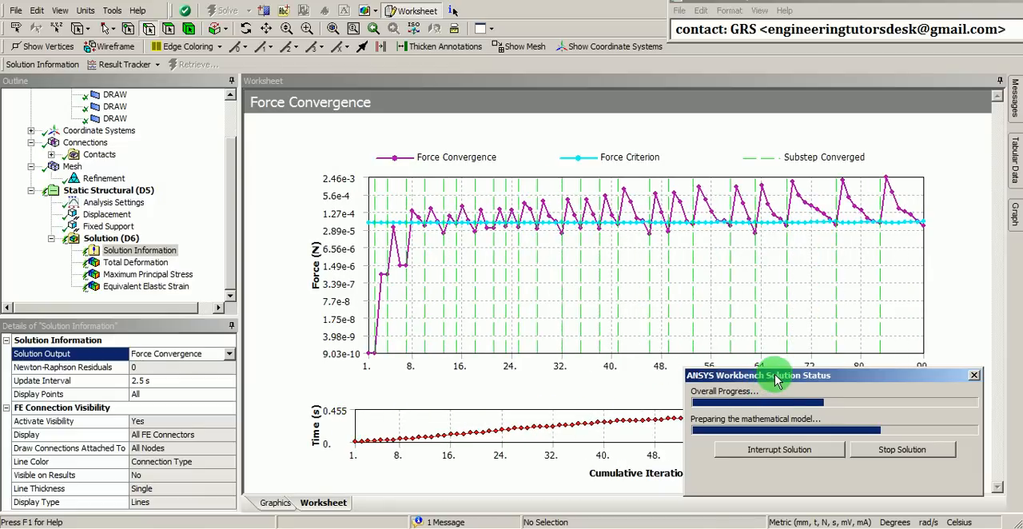
Display the total deformation result of the solved analysis with the mesh elements shown on the contour plot
{"action": "left_click_drag", "start_coordinate": [775, 382], "coordinate": [745, 384]}
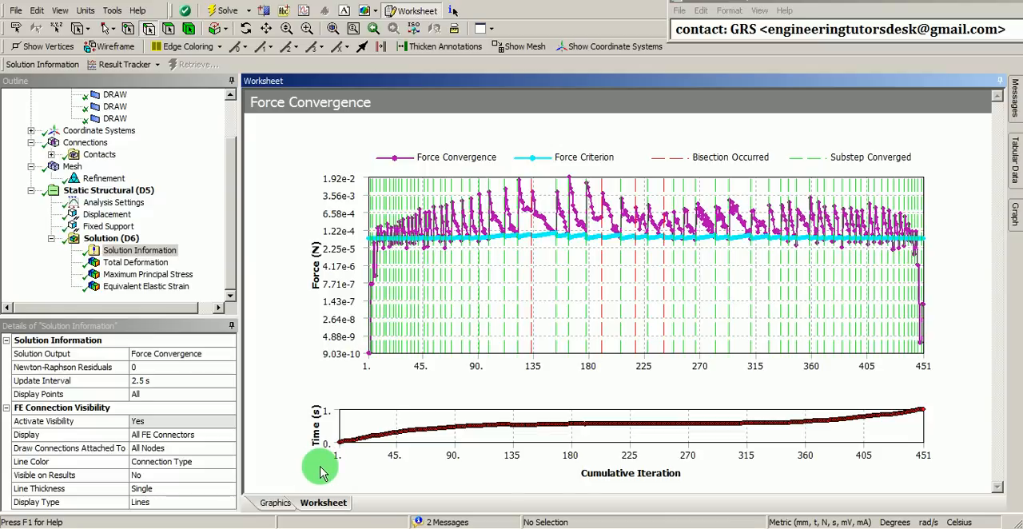
{"action": "left_click", "coordinate": [147, 265]}
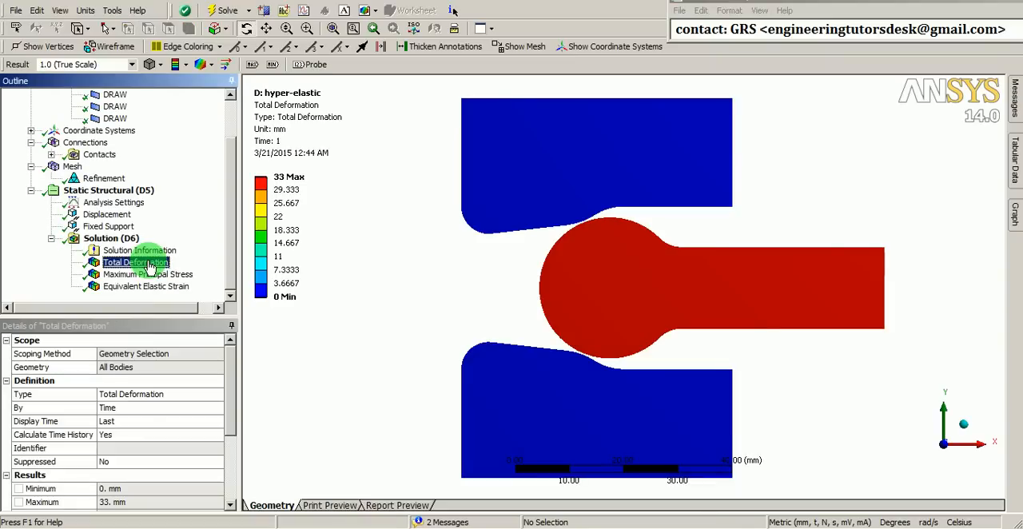
{"action": "scroll", "coordinate": [596, 334], "scroll_direction": "up", "scroll_amount": 1}
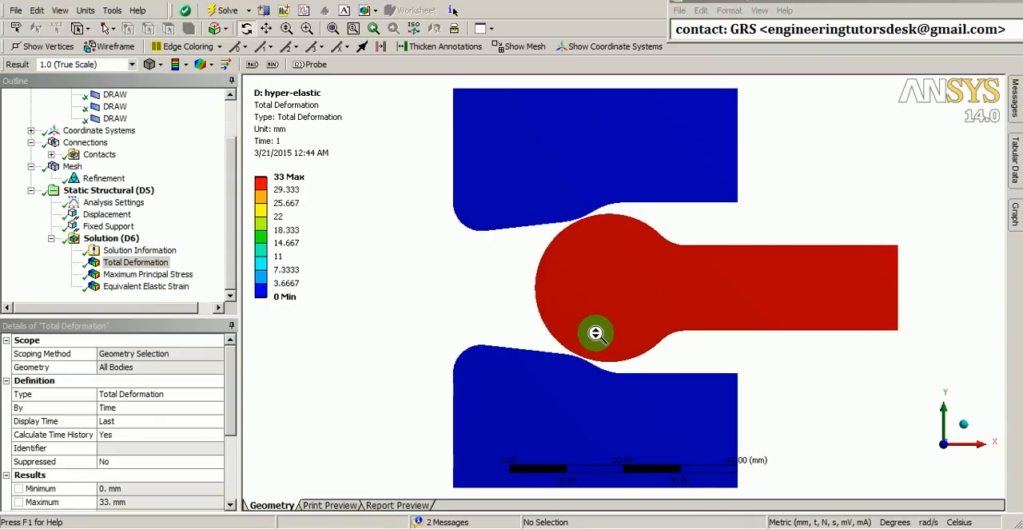
{"action": "left_click_drag", "start_coordinate": [601, 318], "coordinate": [590, 322]}
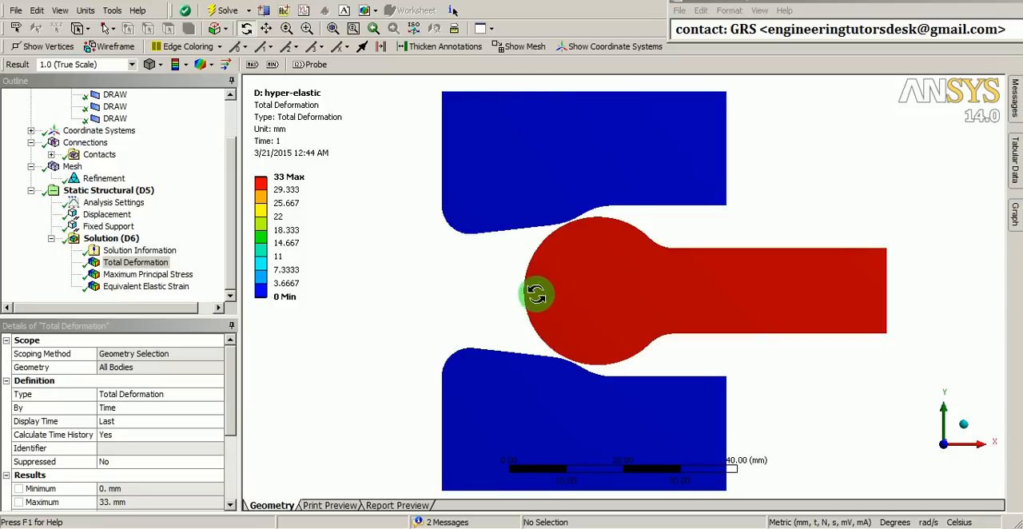
{"action": "left_click", "coordinate": [204, 66]}
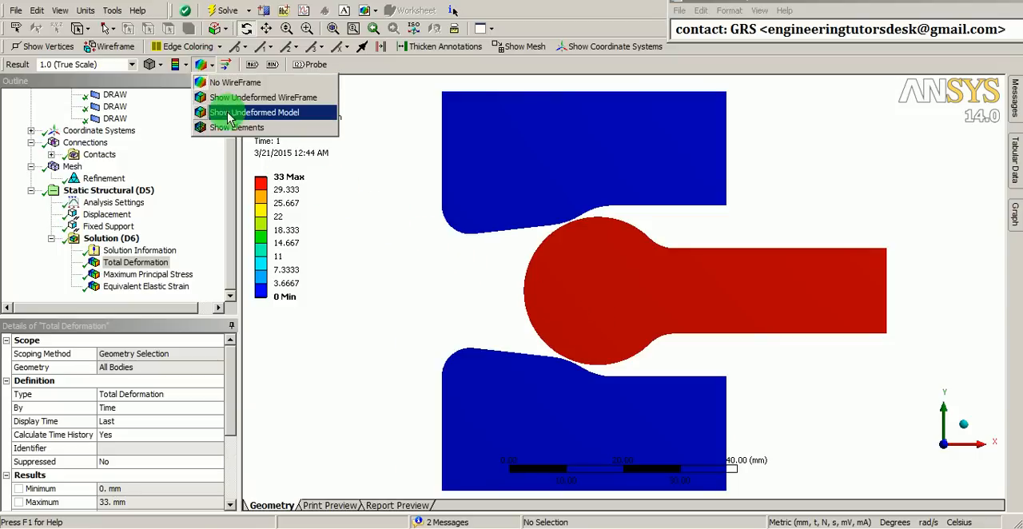
{"action": "left_click", "coordinate": [230, 128]}
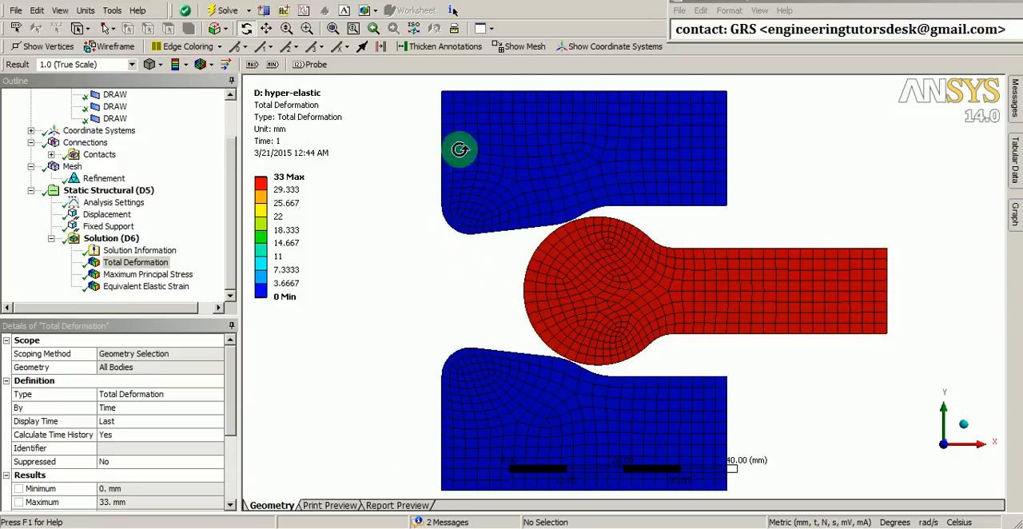
Animate the total deformation result using 100 frames over 10 seconds
{"action": "left_click", "coordinate": [1015, 215]}
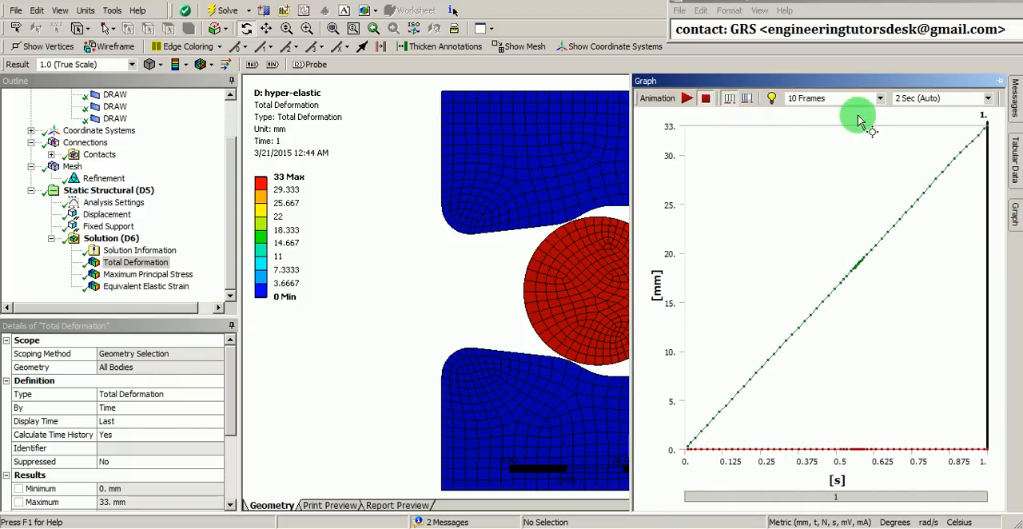
{"action": "left_click", "coordinate": [879, 102]}
{"action": "left_click", "coordinate": [855, 155]}
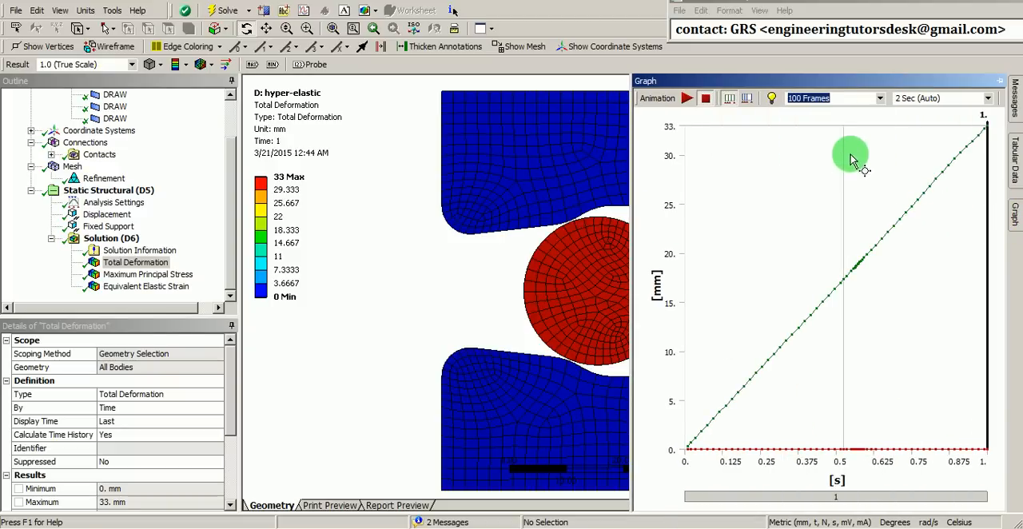
{"action": "left_click", "coordinate": [988, 102]}
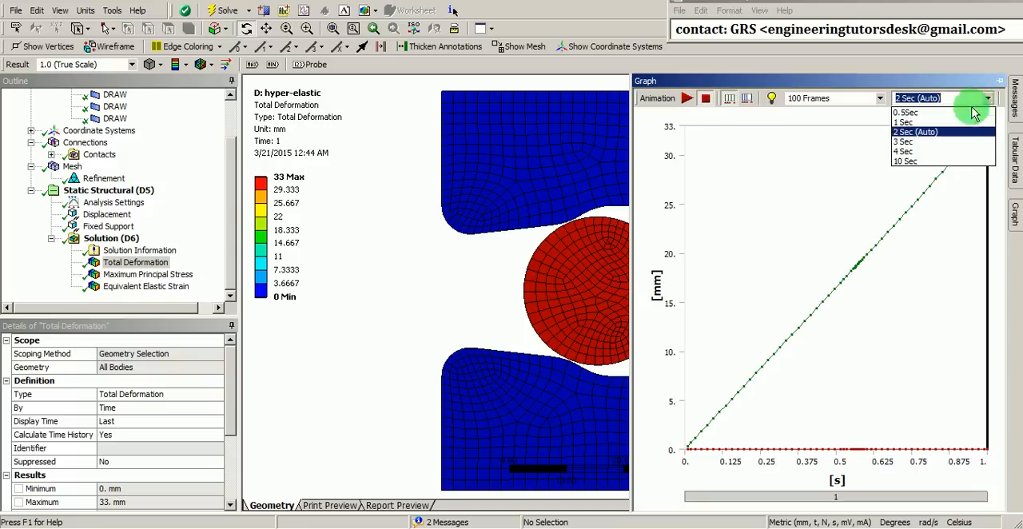
{"action": "left_click", "coordinate": [910, 162]}
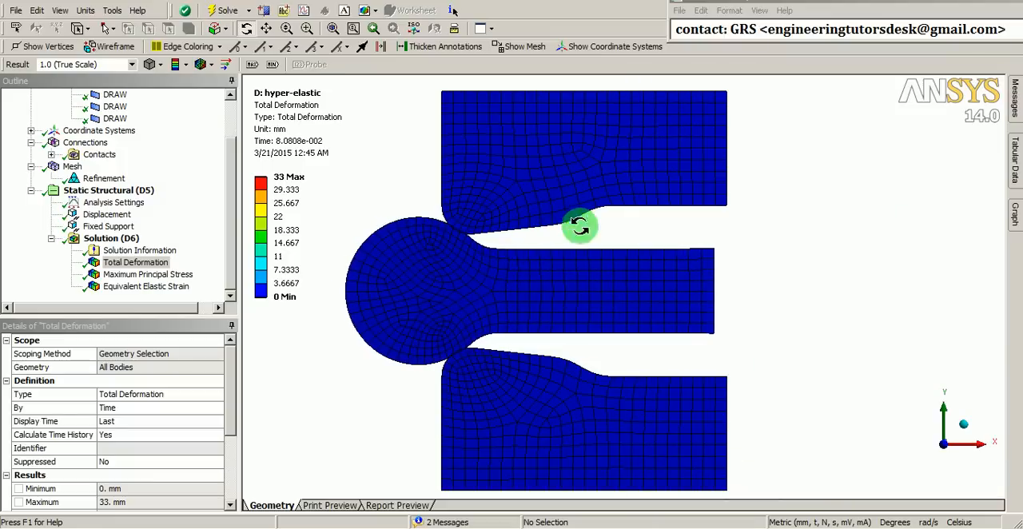
Auto-hide the outline and details panes and enlarge the animated model around the round head and its contact areas
{"action": "left_click", "coordinate": [230, 80]}
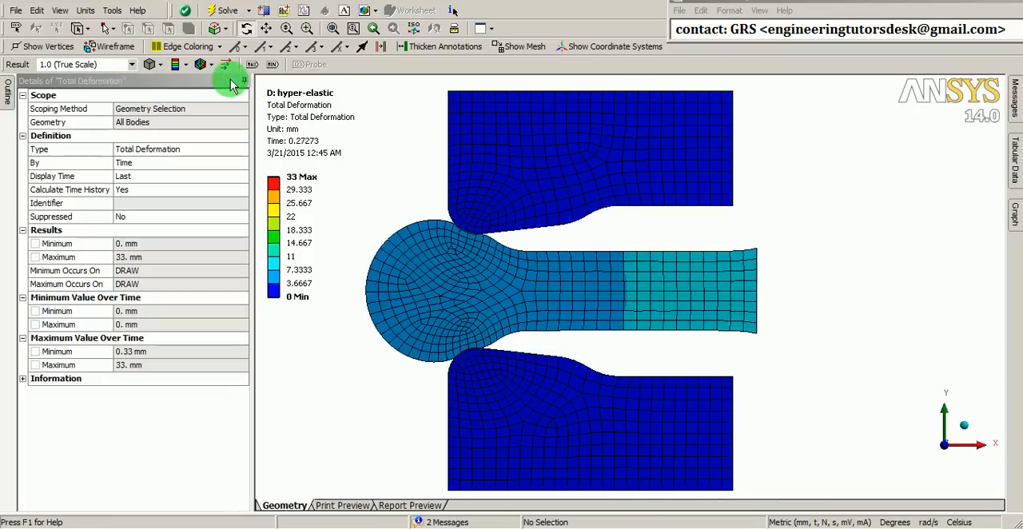
{"action": "left_click", "coordinate": [231, 81]}
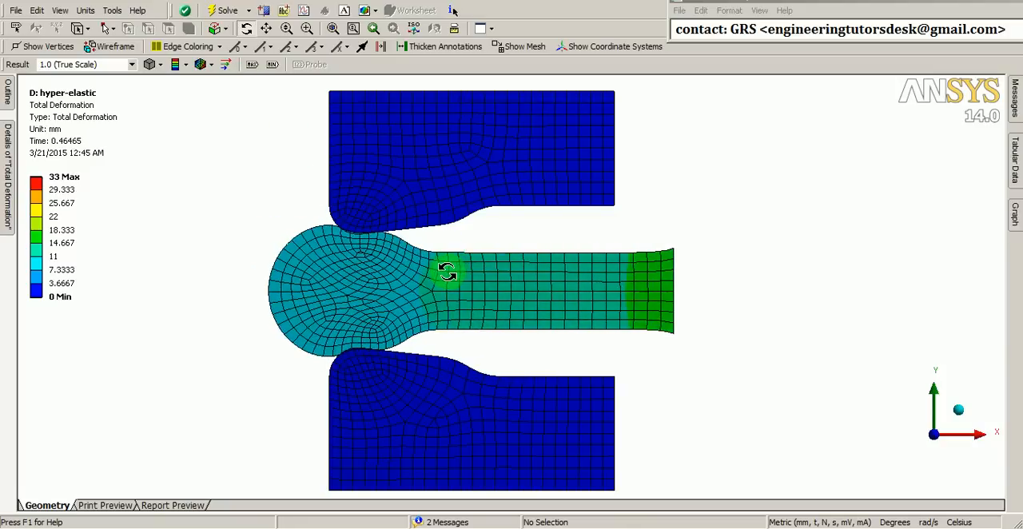
{"action": "middle_click_drag", "start_coordinate": [442, 334], "coordinate": [440, 176], "text": "shift"}
{"action": "middle_click_drag", "start_coordinate": [336, 251], "coordinate": [458, 249], "text": "ctrl"}
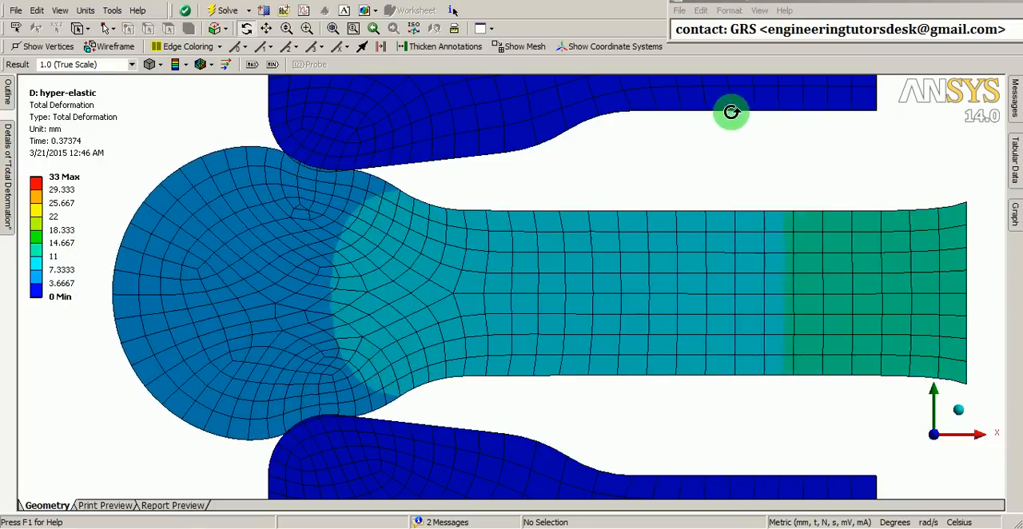
{"action": "left_click_drag", "start_coordinate": [772, 28], "coordinate": [999, 29]}
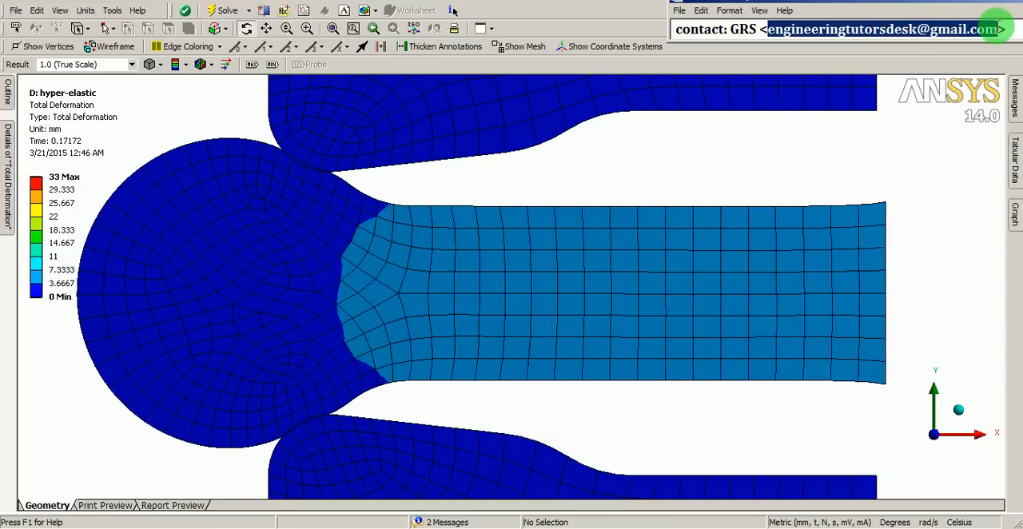